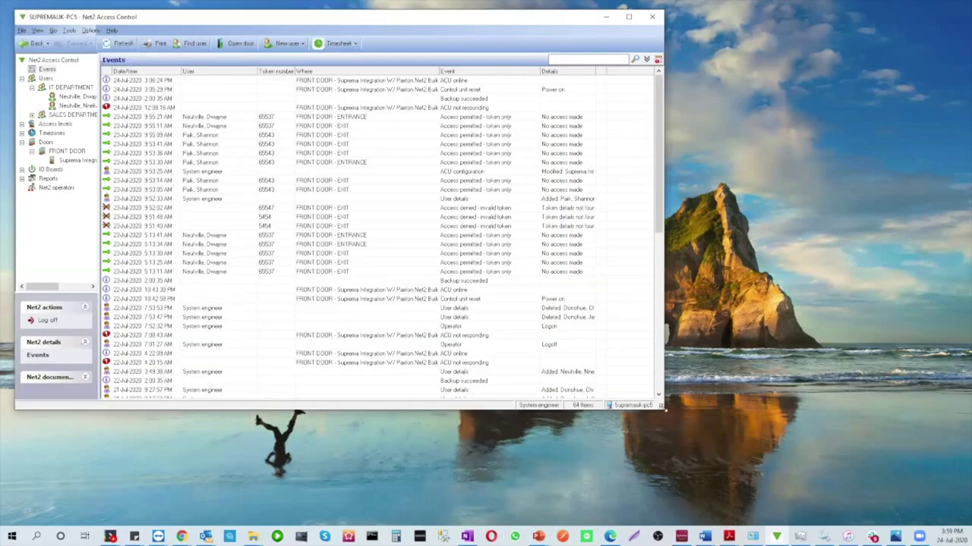
Arrange Net2 and the Suprema window side by side, with Suprema showing its Home overview
{"action": "left_click_drag", "start_coordinate": [662, 407], "coordinate": [480, 470]}
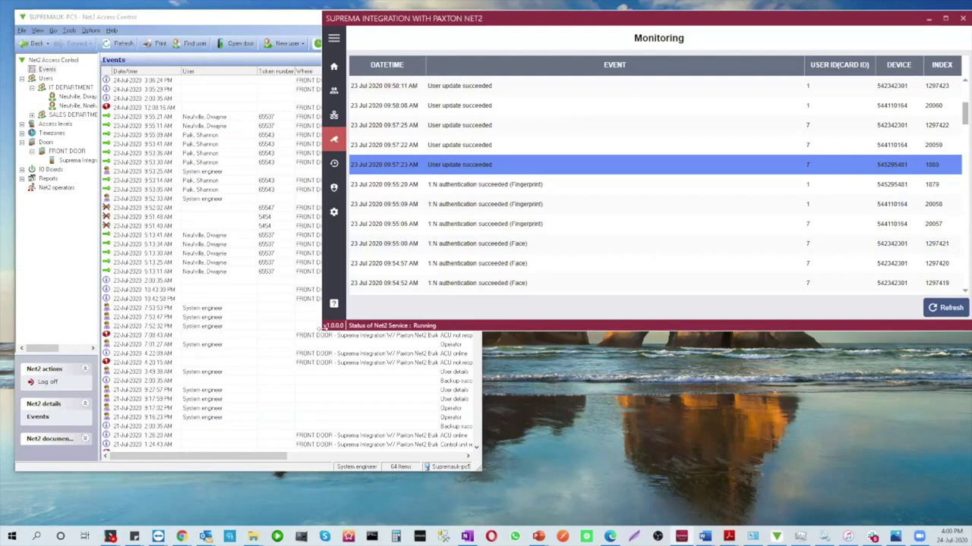
{"action": "left_click_drag", "start_coordinate": [324, 327], "coordinate": [539, 494]}
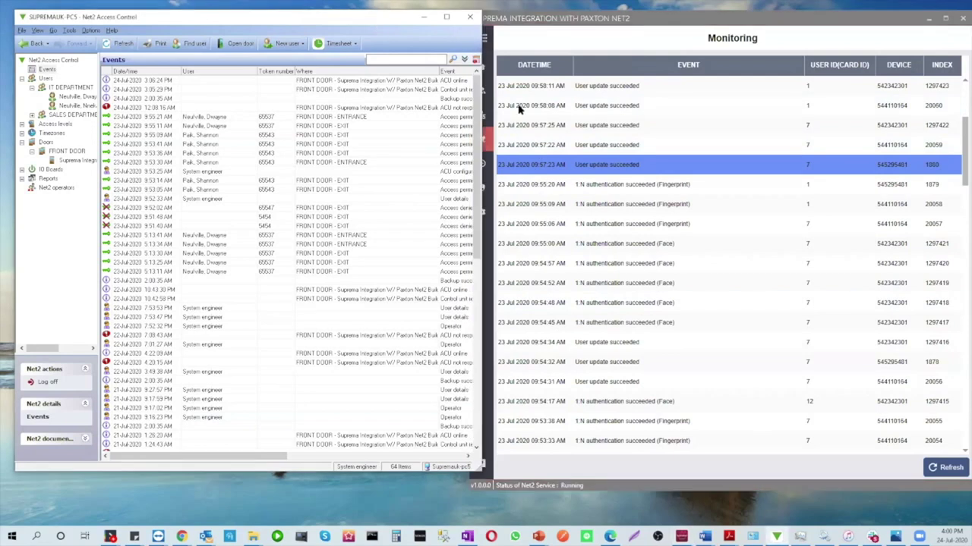
{"action": "left_click", "coordinate": [483, 66]}
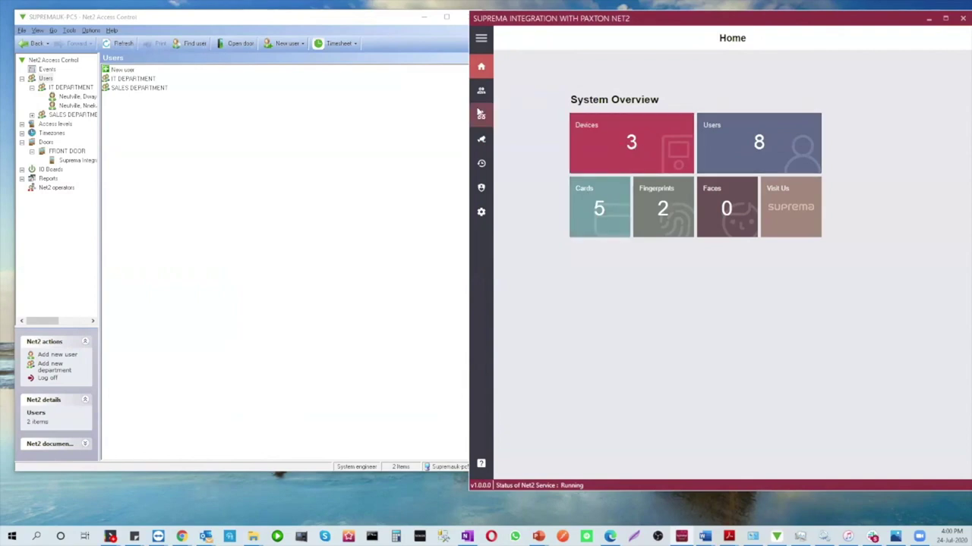
Remove the FRONT DOOR, Biolite N2 and Facestation 2 devices from the Suprema Devices list
{"action": "left_click", "coordinate": [481, 115]}
{"action": "left_click", "coordinate": [622, 87]}
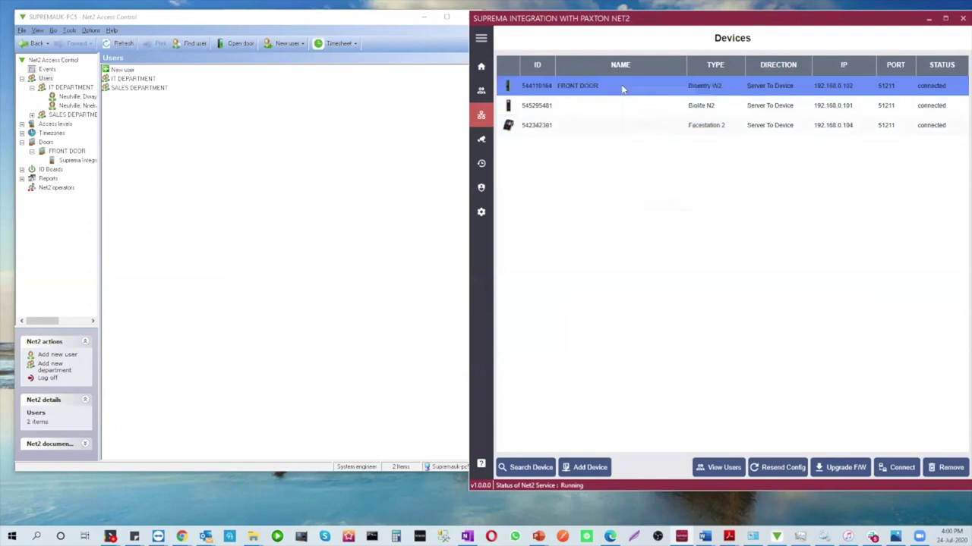
{"action": "right_click", "coordinate": [623, 87]}
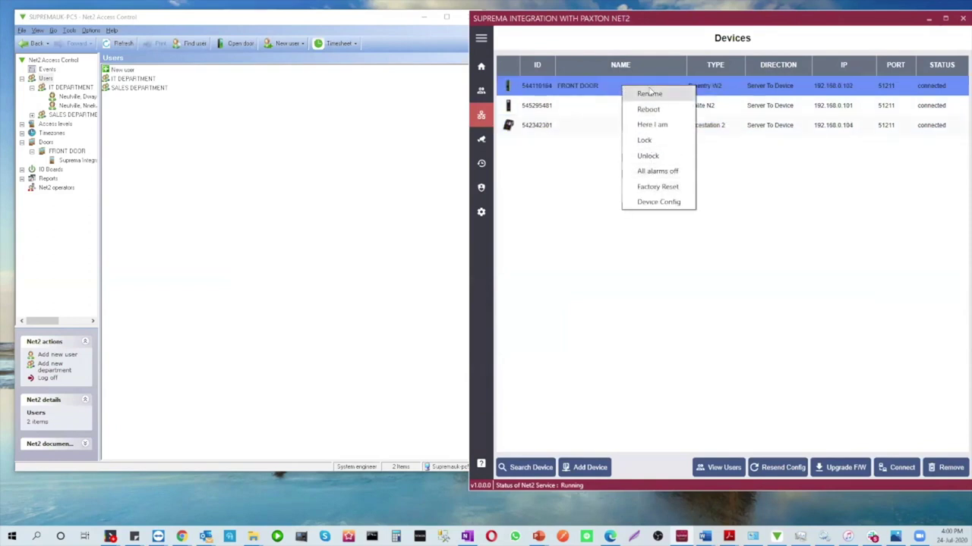
{"action": "left_click", "coordinate": [783, 241]}
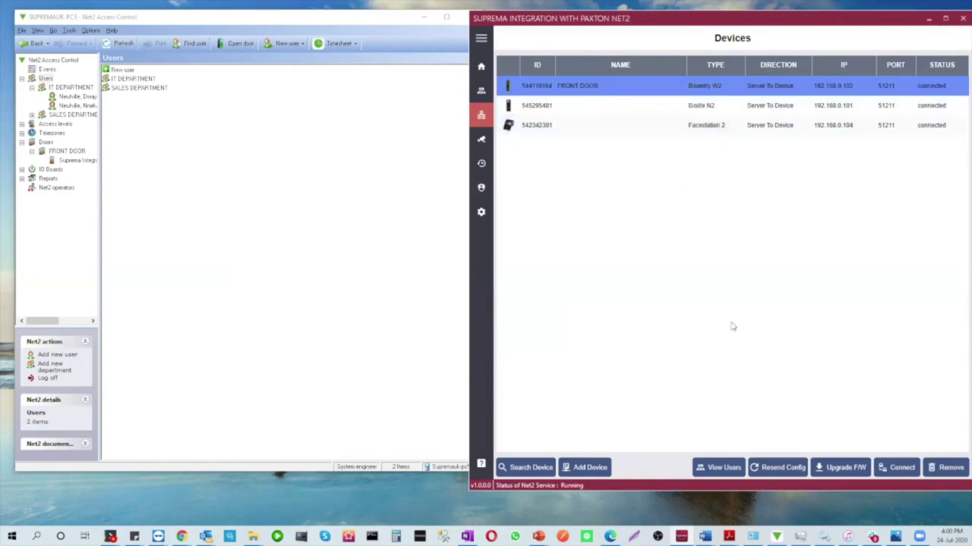
{"action": "left_click", "coordinate": [945, 469]}
{"action": "left_click", "coordinate": [564, 88]}
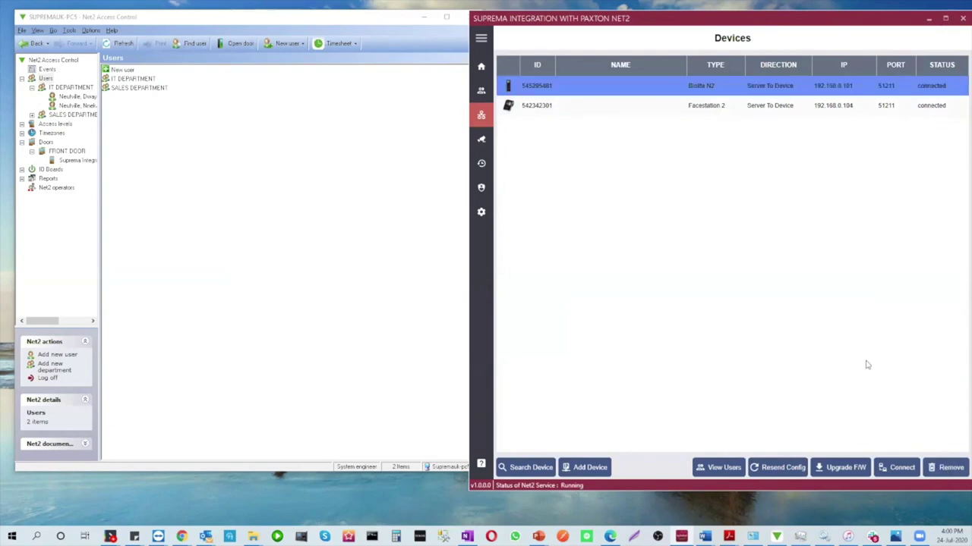
{"action": "left_click", "coordinate": [947, 468]}
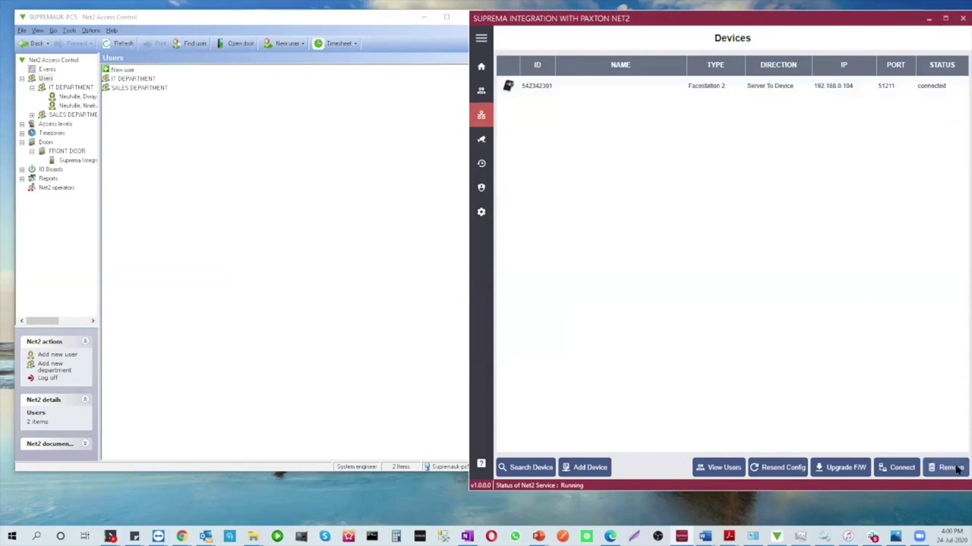
{"action": "left_click", "coordinate": [549, 91]}
{"action": "left_click", "coordinate": [926, 466]}
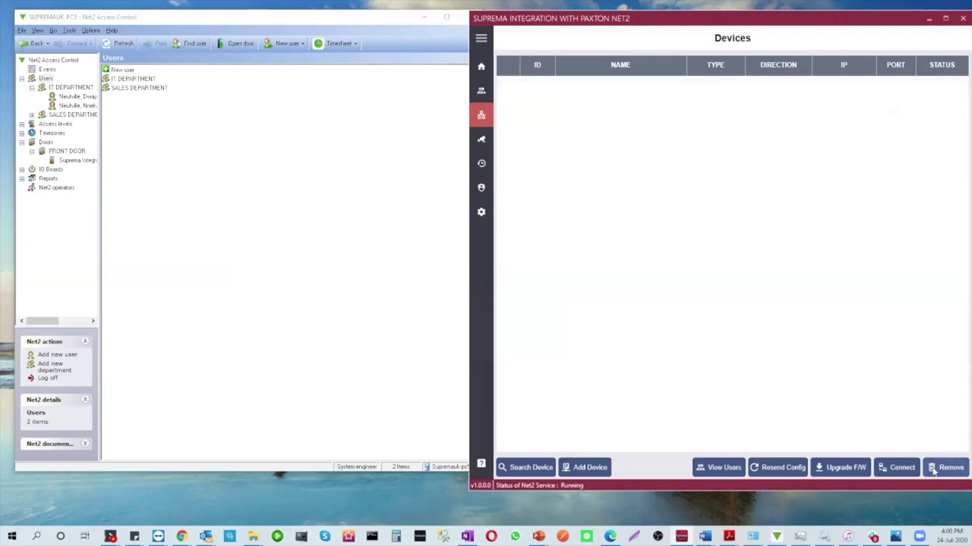
{"action": "left_click", "coordinate": [397, 243]}
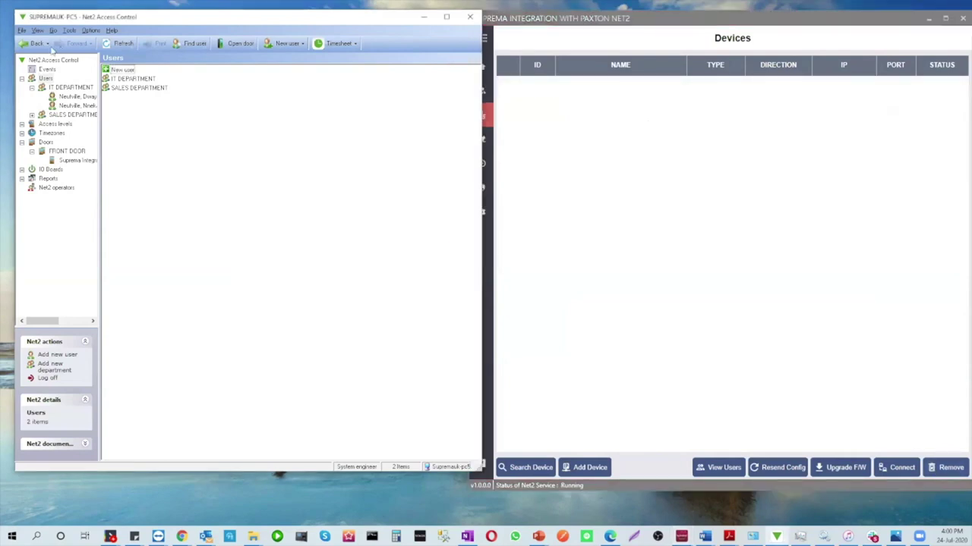
Start a new Net2 user, enter their first name, and assign IT DEPARTMENT with Working hours access
{"action": "left_click", "coordinate": [278, 44]}
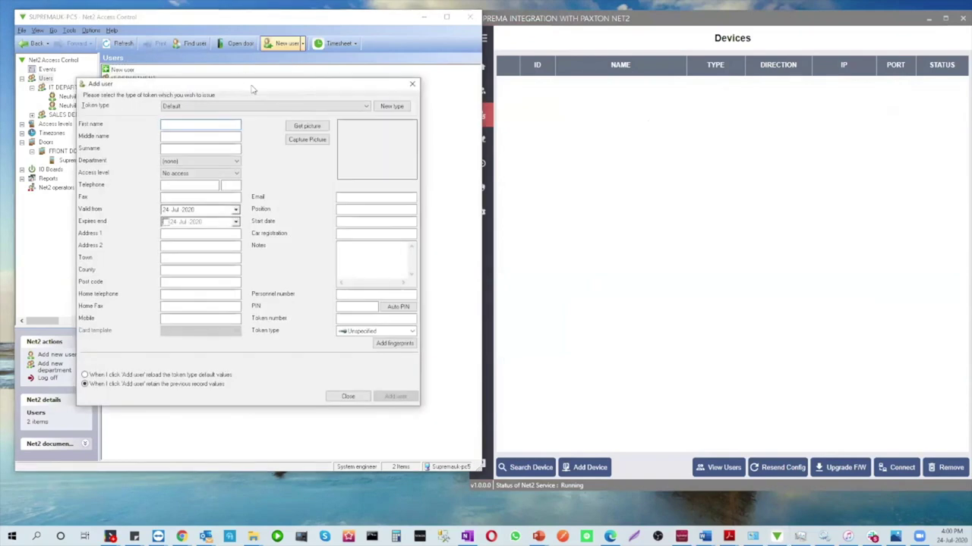
{"action": "left_click_drag", "start_coordinate": [253, 89], "coordinate": [273, 91]}
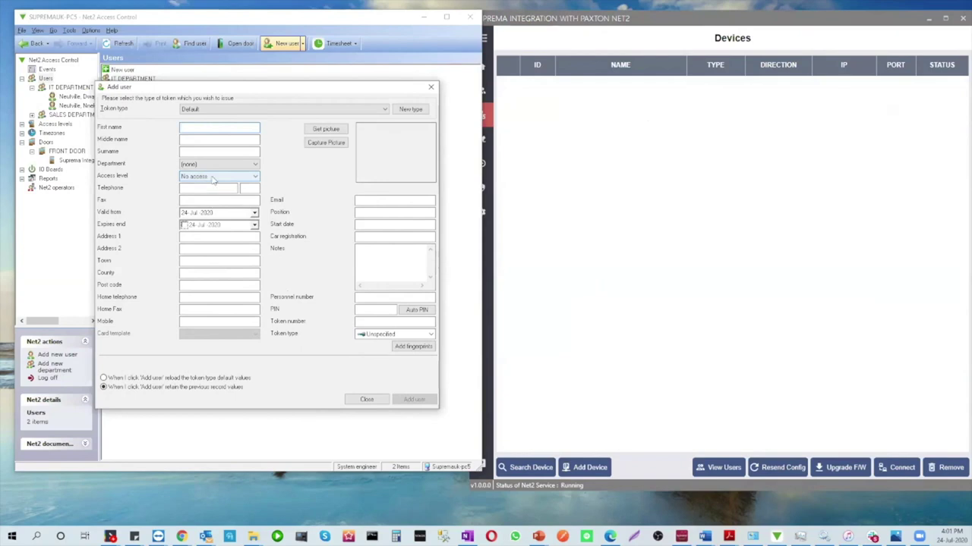
{"action": "type", "text": "Rub"}
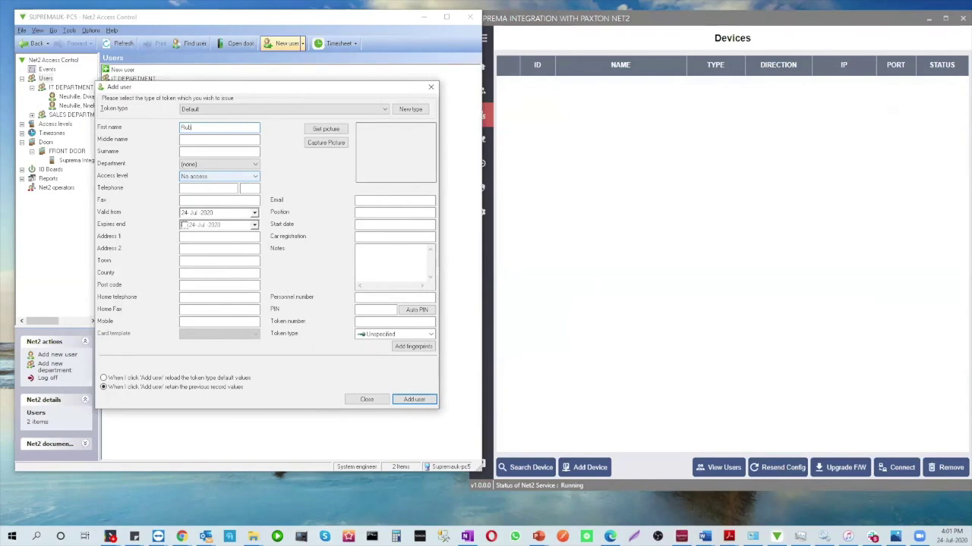
{"action": "type", "text": "en"}
{"action": "left_click", "coordinate": [219, 164]}
{"action": "left_click", "coordinate": [205, 179]}
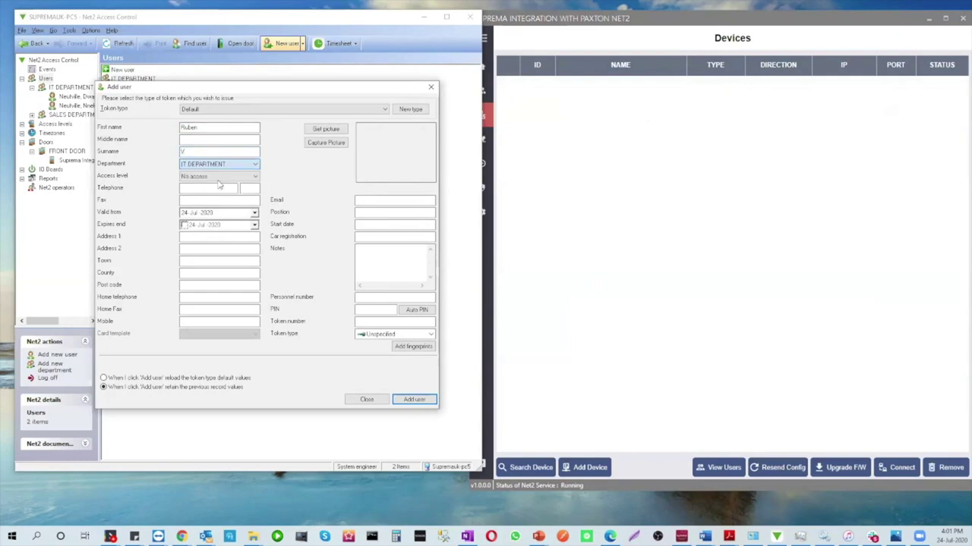
{"action": "left_click", "coordinate": [220, 177]}
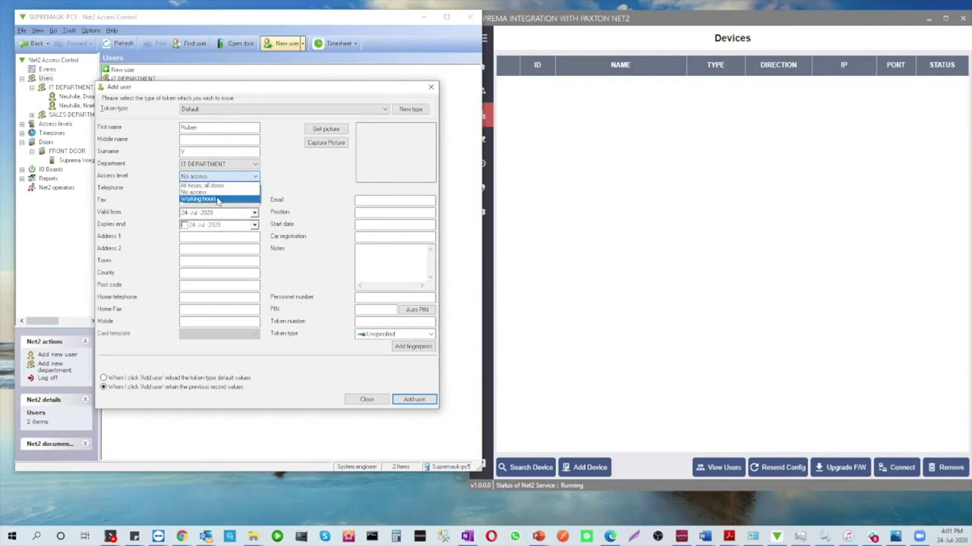
{"action": "left_click", "coordinate": [217, 200]}
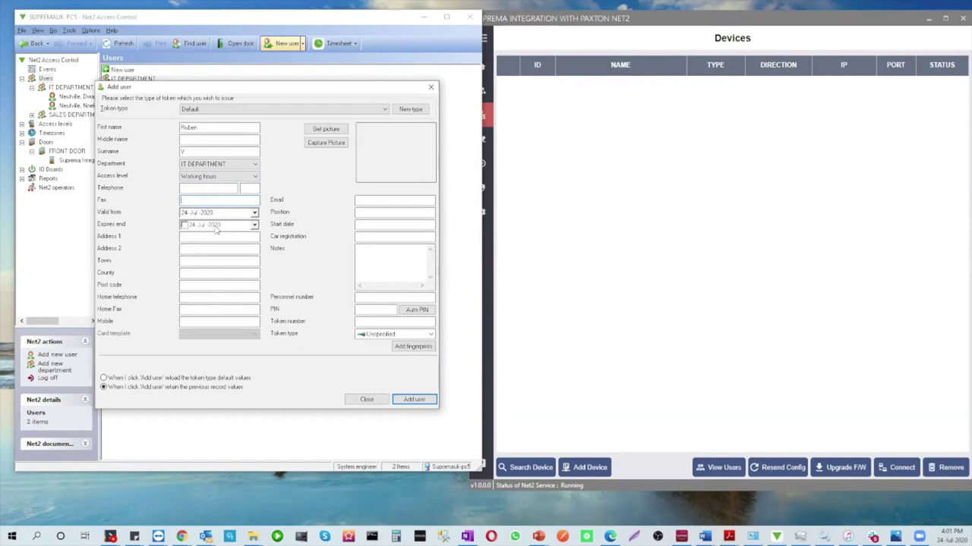
Begin fingerprint enrollment for the new user from the token section
{"action": "left_click", "coordinate": [372, 322]}
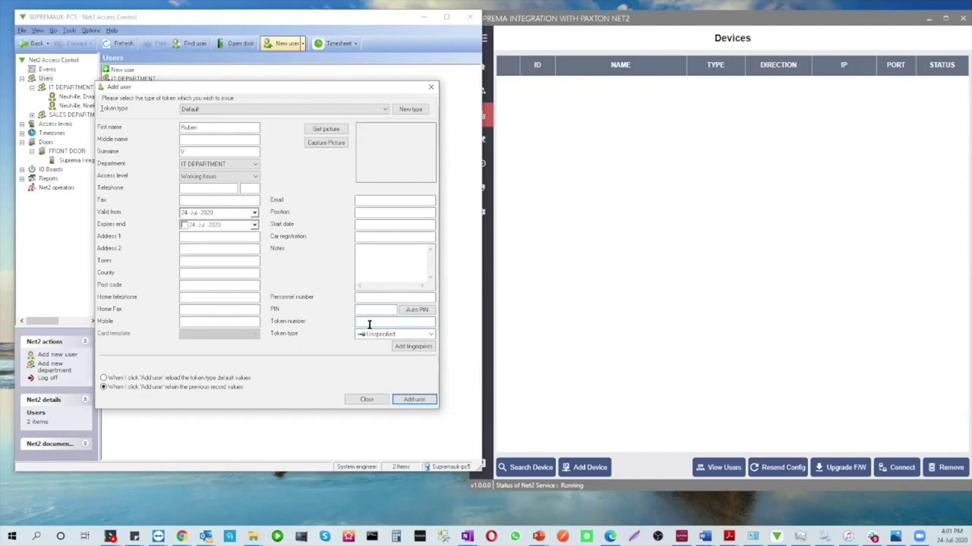
{"action": "left_click", "coordinate": [407, 349]}
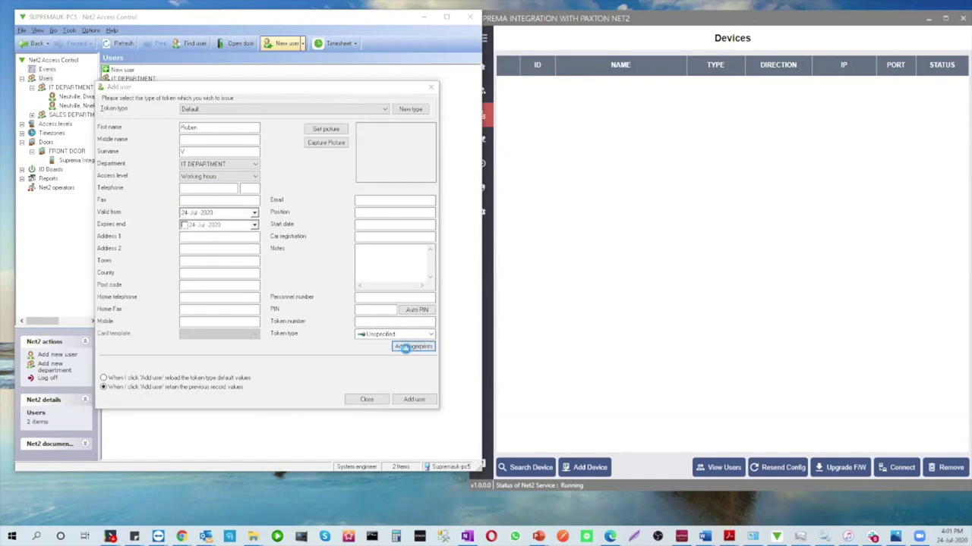
{"action": "left_click", "coordinate": [932, 22]}
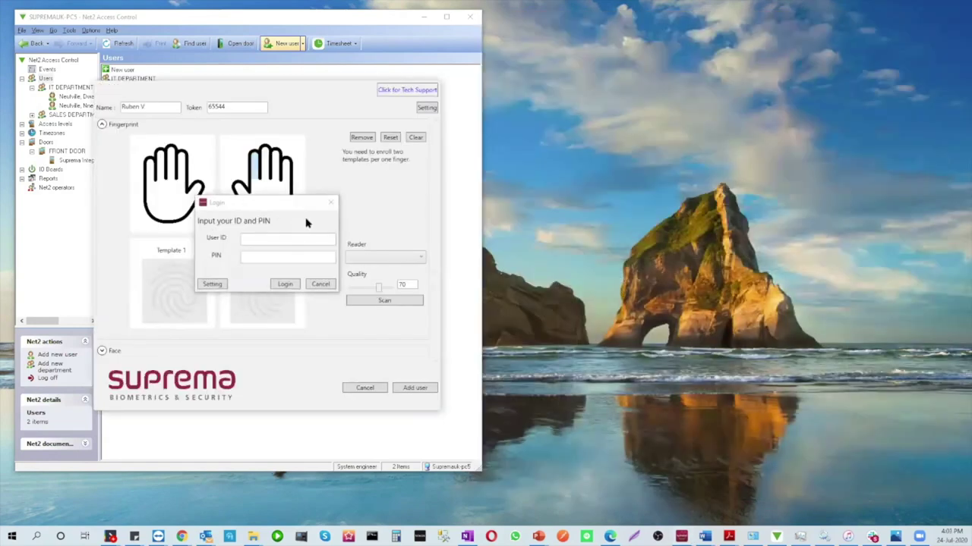
Enter the login user ID and bring up the host settings (192.168.0.100, port 8099)
{"action": "left_click", "coordinate": [262, 237]}
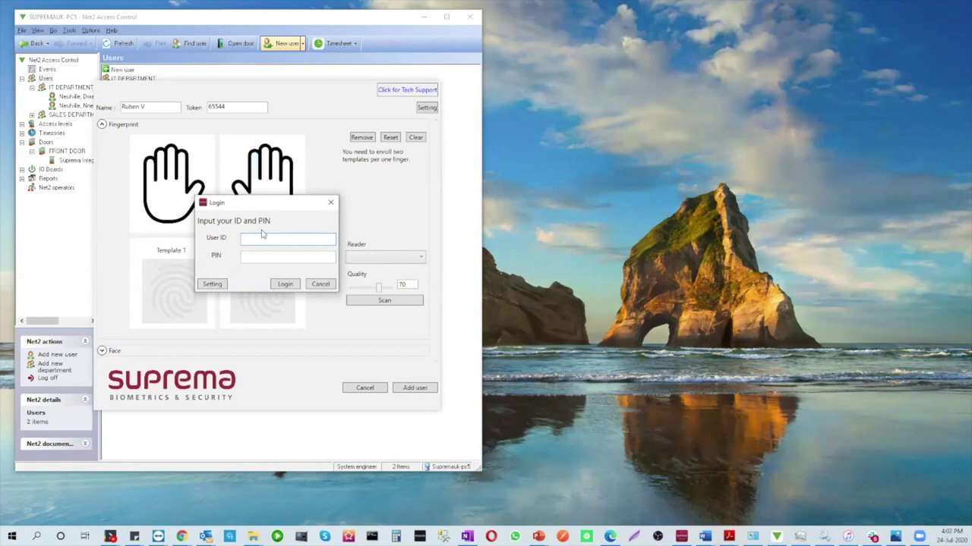
{"action": "left_click", "coordinate": [224, 284]}
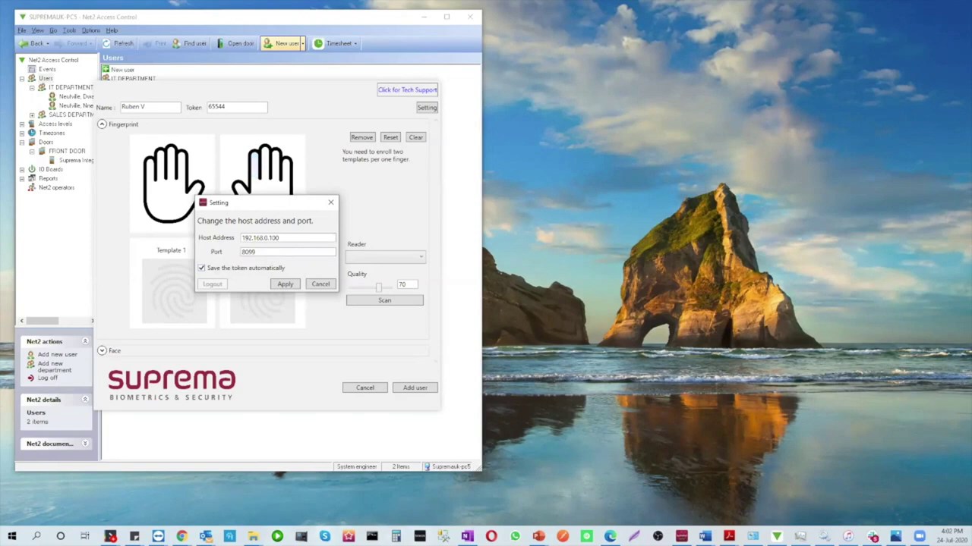
Open a Command Prompt and move it to the right half of the screen
{"action": "key", "text": "super"}
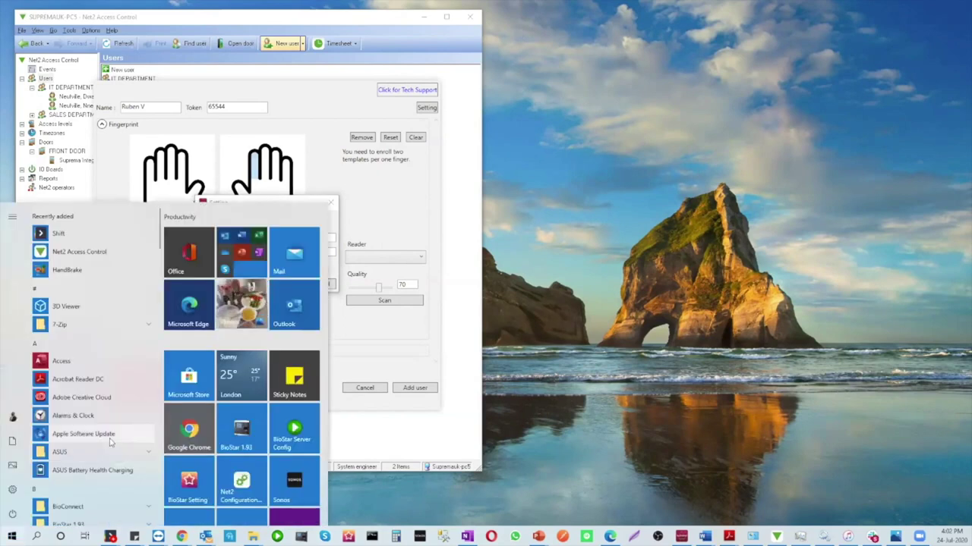
{"action": "key", "text": "super"}
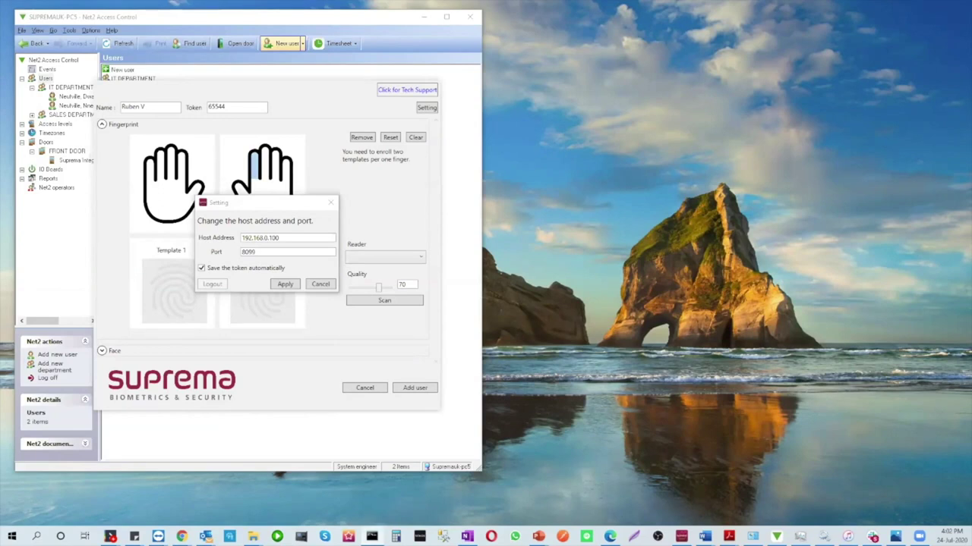
{"action": "left_click", "coordinate": [372, 537]}
{"action": "left_click_drag", "start_coordinate": [820, 7], "coordinate": [663, 132]}
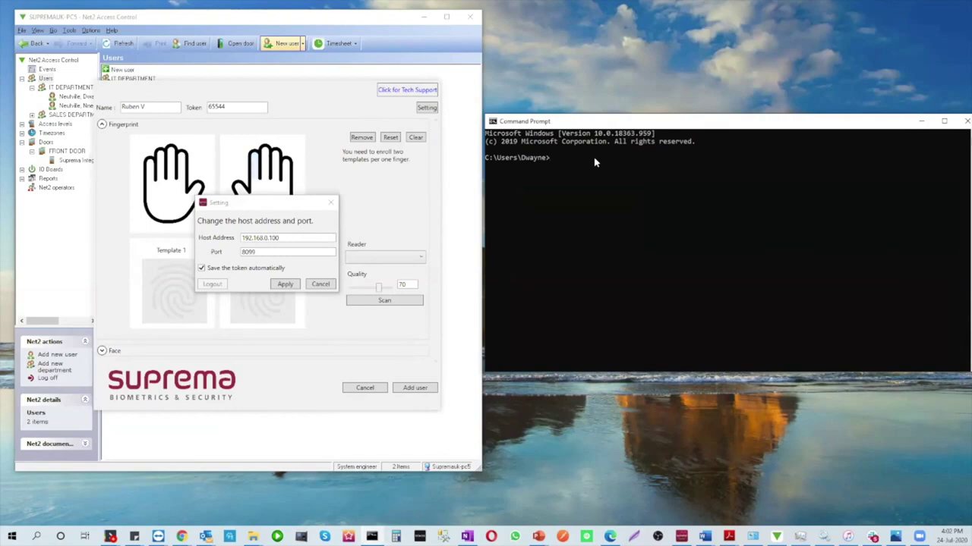
Run arp -a and select the interface address 192.168.0.100 in its output
{"action": "type", "text": "arp -a"}
{"action": "key", "text": "Return"}
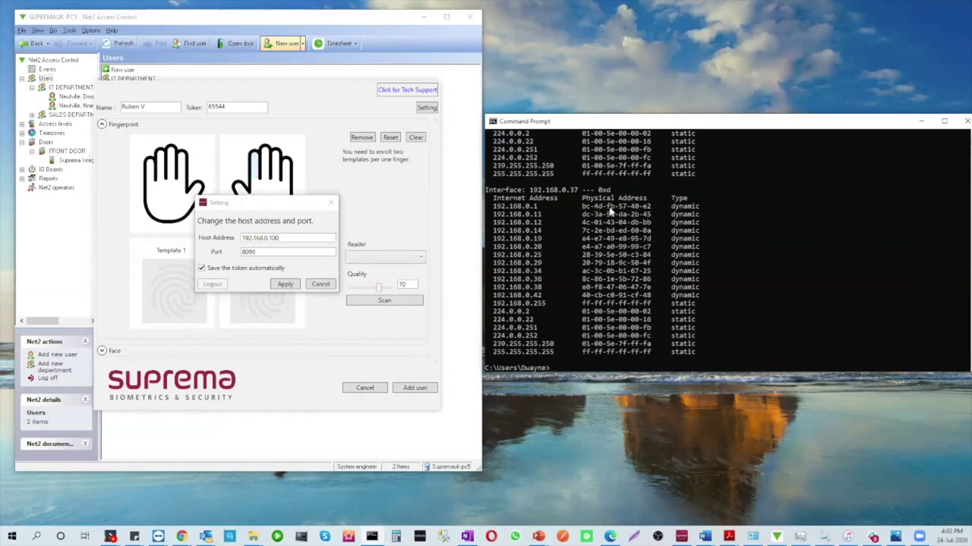
{"action": "scroll", "coordinate": [629, 236], "scroll_direction": "up", "scroll_amount": 5}
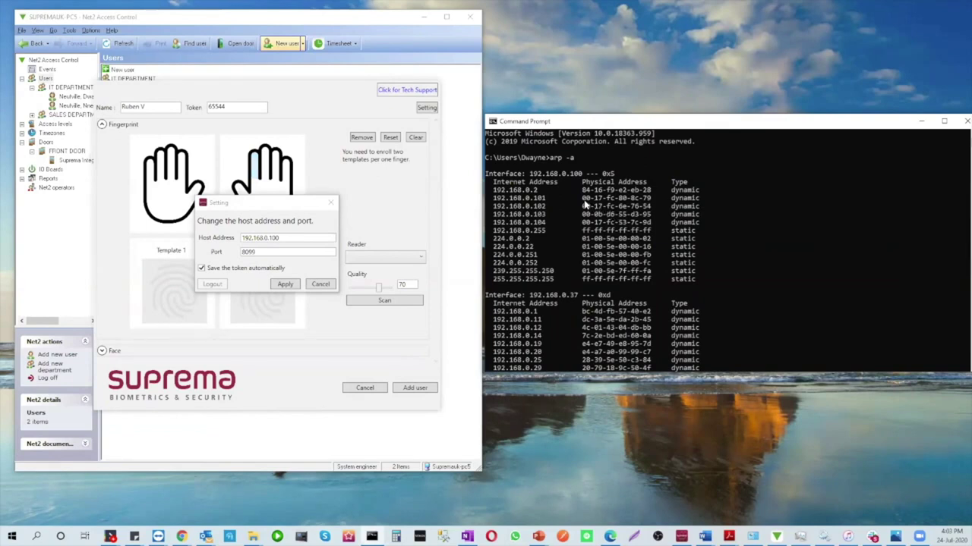
{"action": "left_click_drag", "start_coordinate": [583, 199], "coordinate": [585, 225]}
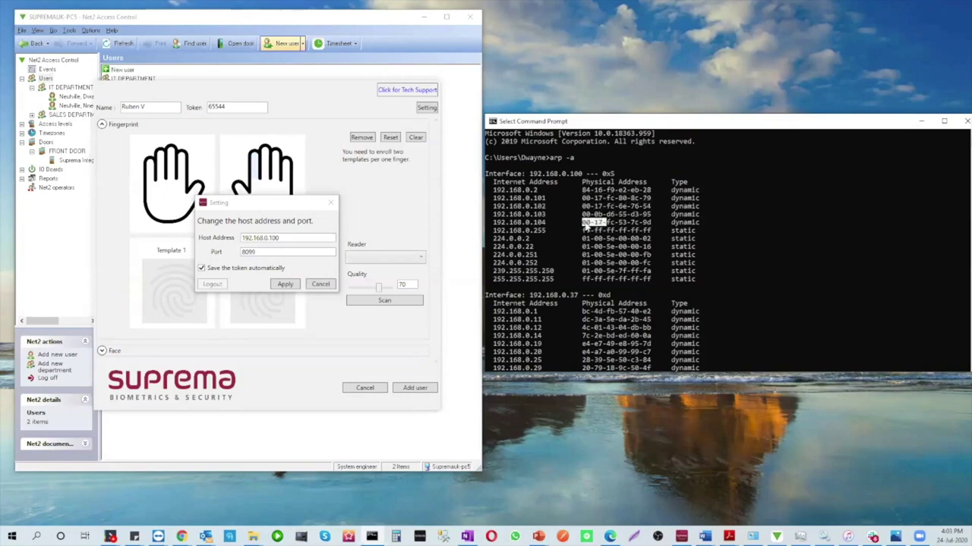
{"action": "left_click", "coordinate": [583, 223]}
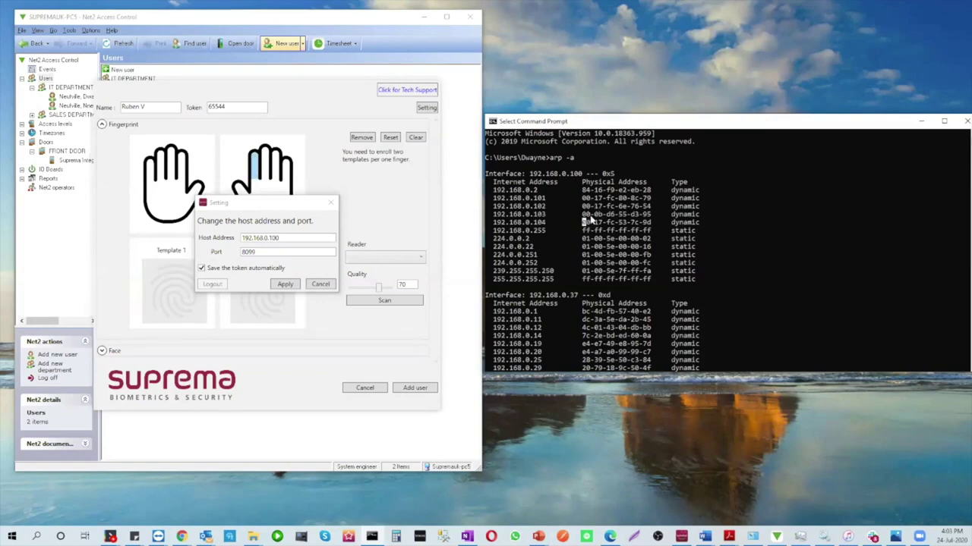
{"action": "left_click_drag", "start_coordinate": [582, 175], "coordinate": [543, 179]}
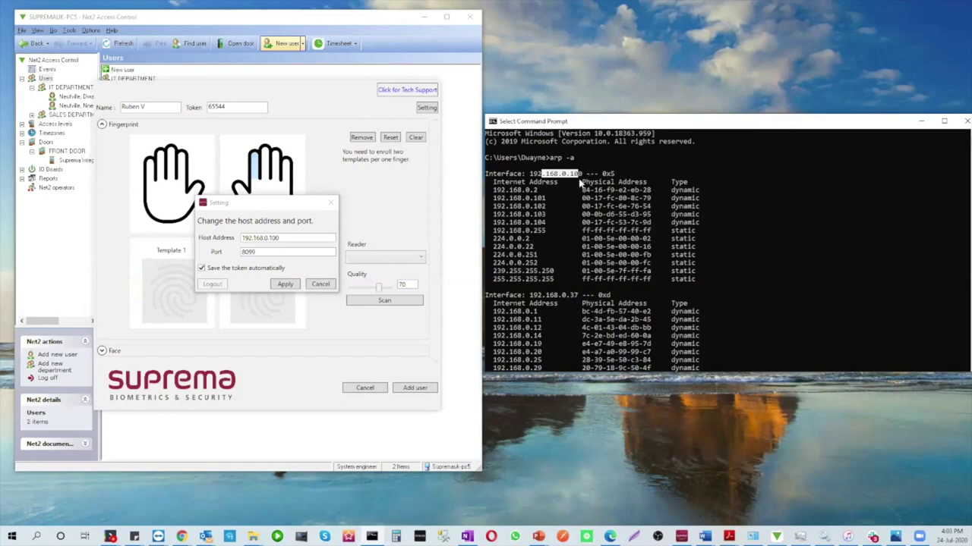
{"action": "left_click_drag", "start_coordinate": [582, 177], "coordinate": [531, 179]}
{"action": "left_click", "coordinate": [268, 241]}
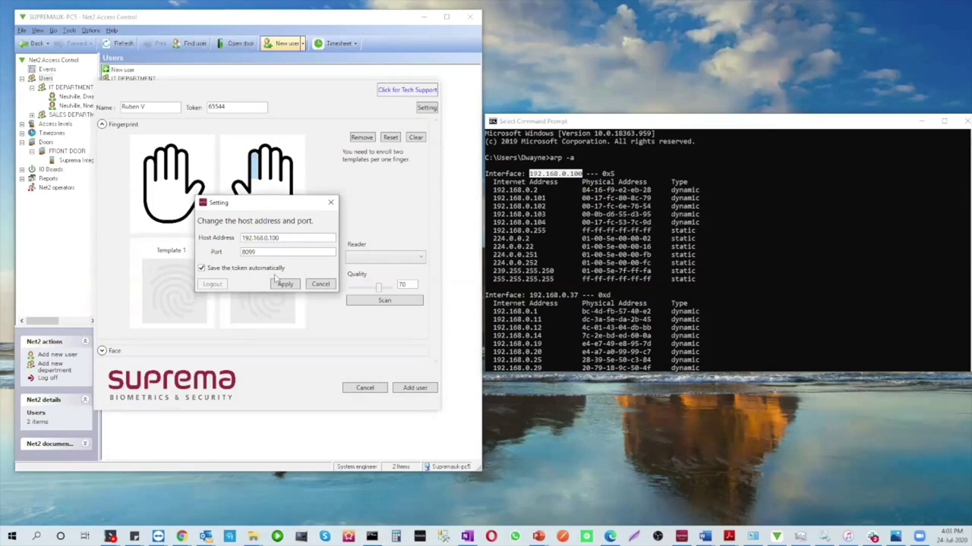
Apply the host settings, restart fingerprint enrollment, and log in with the user ID and PIN
{"action": "left_click", "coordinate": [285, 285]}
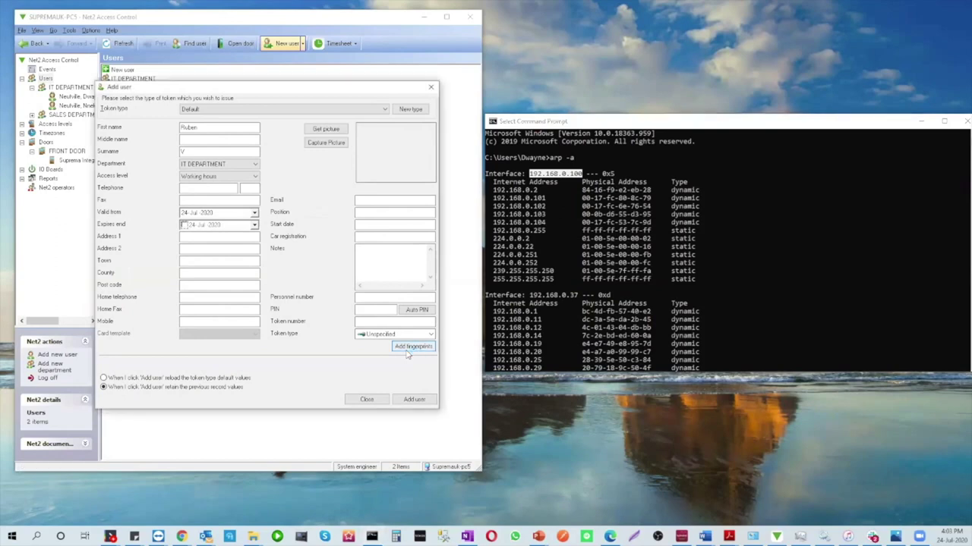
{"action": "left_click", "coordinate": [407, 348]}
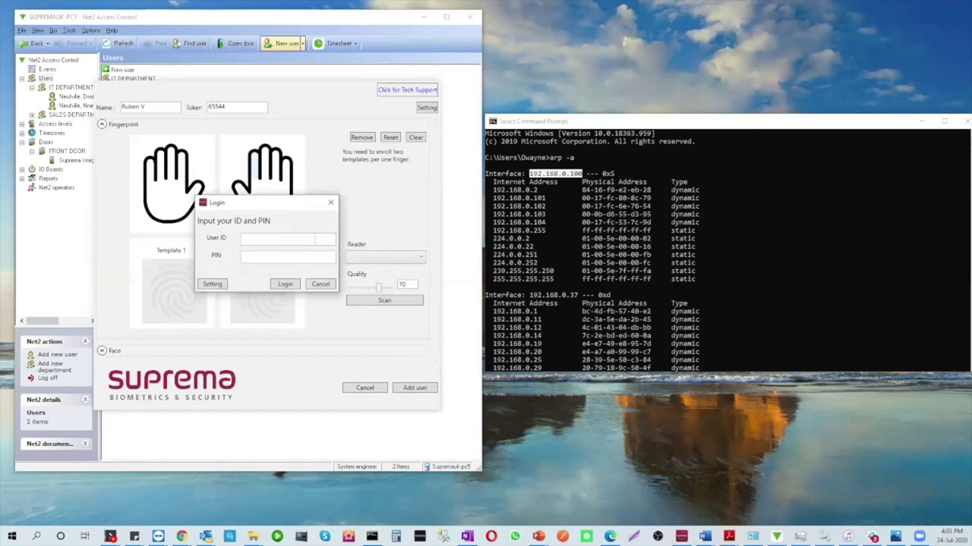
{"action": "left_click", "coordinate": [314, 241]}
{"action": "type", "text": "4"}
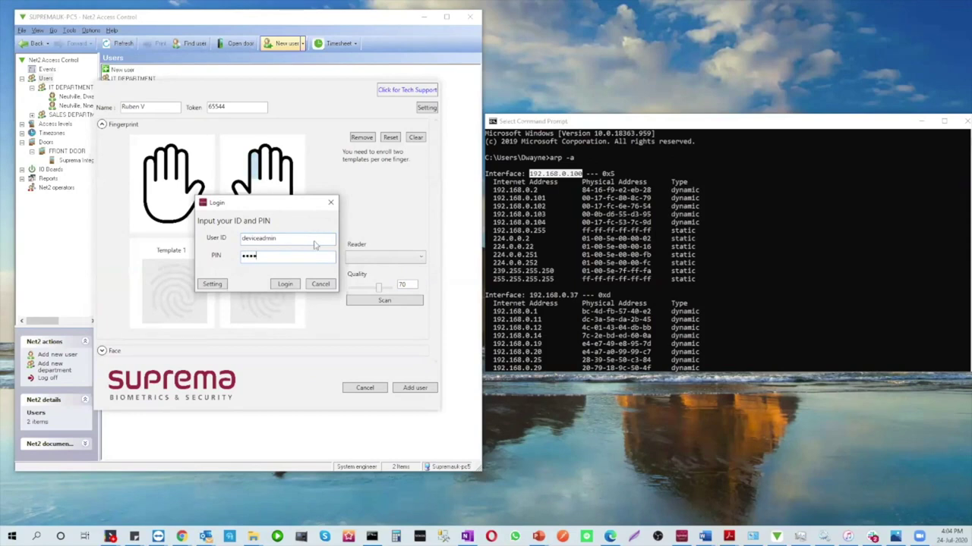
{"action": "left_click", "coordinate": [291, 290]}
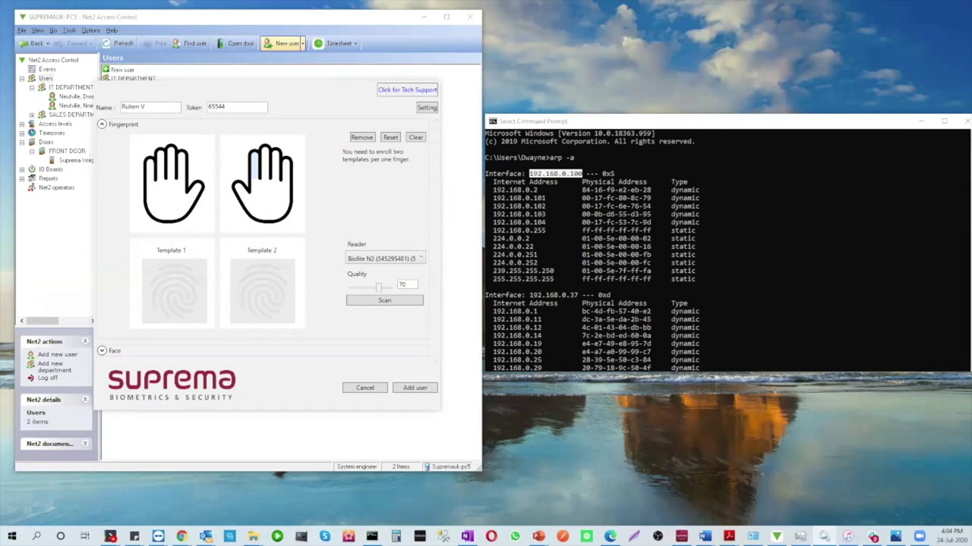
{"action": "left_click", "coordinate": [824, 537]}
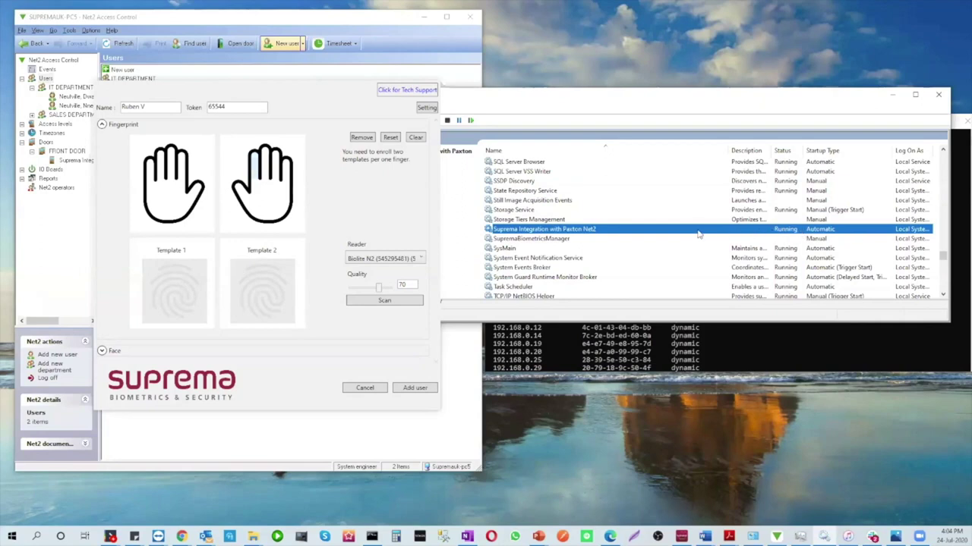
Minimise the Services window without changing the Suprema Integration with Paxton Net2 service
{"action": "right_click", "coordinate": [672, 235]}
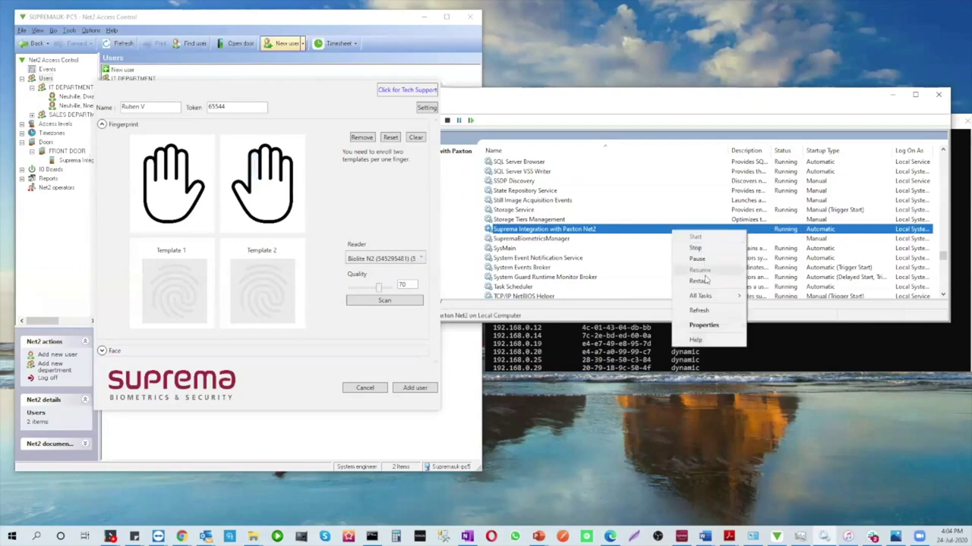
{"action": "left_click", "coordinate": [676, 99]}
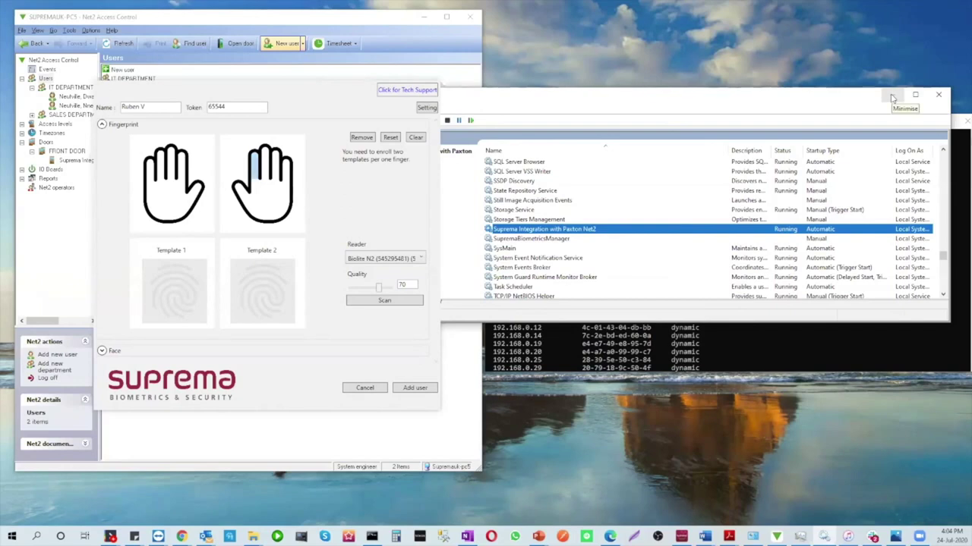
{"action": "left_click", "coordinate": [892, 97]}
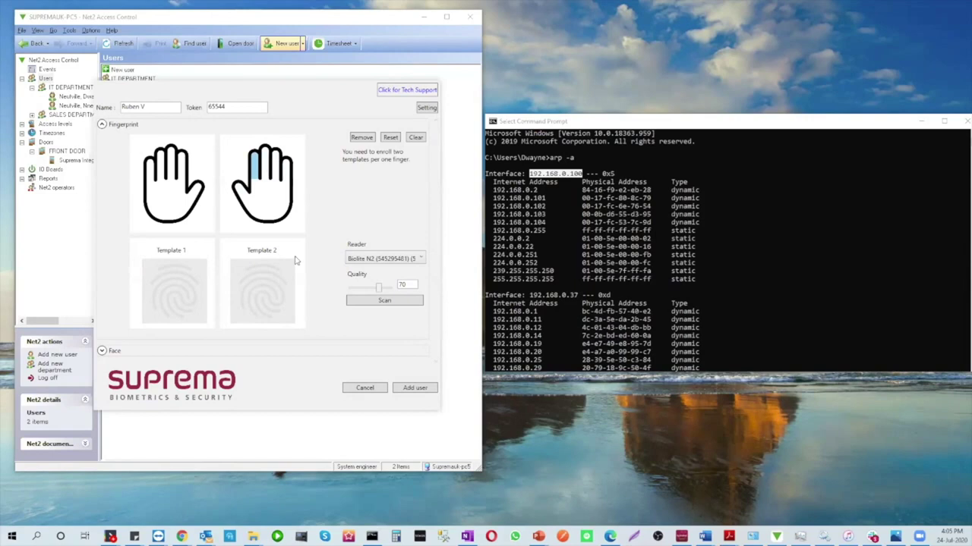
Scan the user's fingerprints on the Bioentry W2 reader at quality 100 and save the user
{"action": "left_click", "coordinate": [385, 260]}
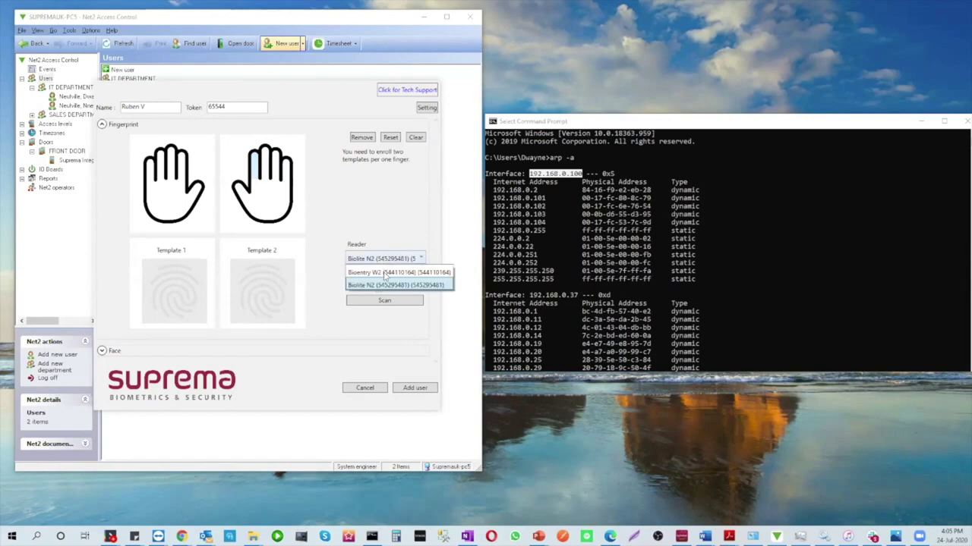
{"action": "left_click", "coordinate": [384, 272]}
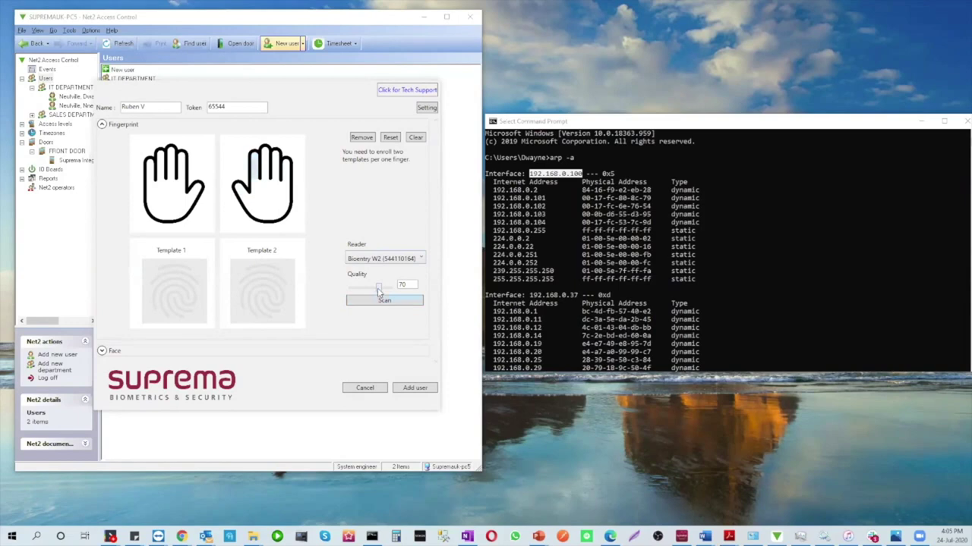
{"action": "left_click_drag", "start_coordinate": [379, 289], "coordinate": [390, 286]}
{"action": "left_click", "coordinate": [393, 302]}
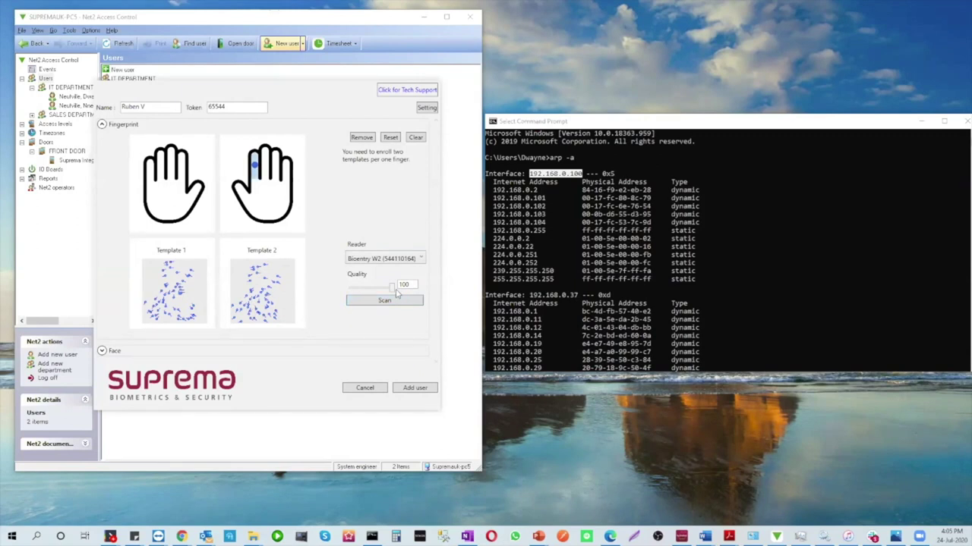
{"action": "left_click", "coordinate": [414, 390]}
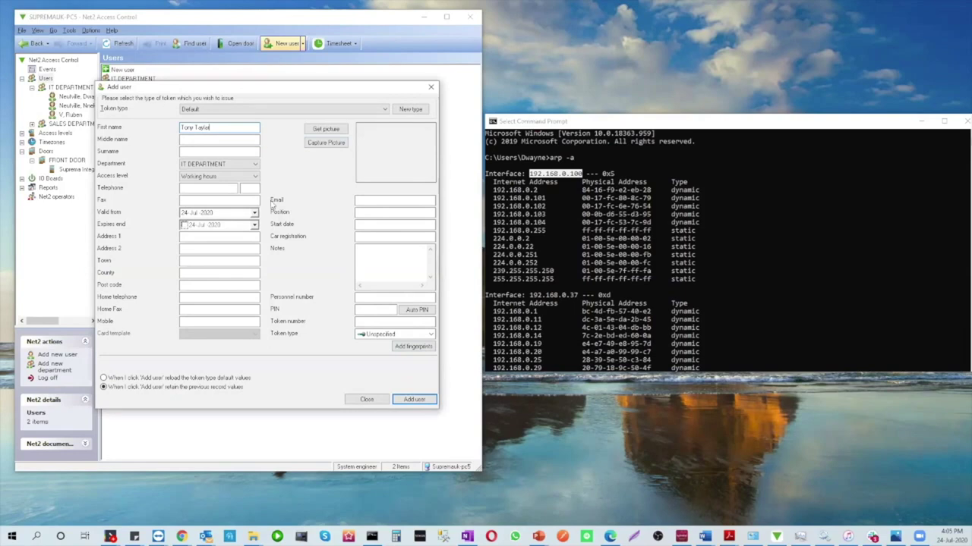
Assign the second user SALES DEPARTMENT and All hours, all doors access, then start biometric enrollment
{"action": "left_click", "coordinate": [251, 177]}
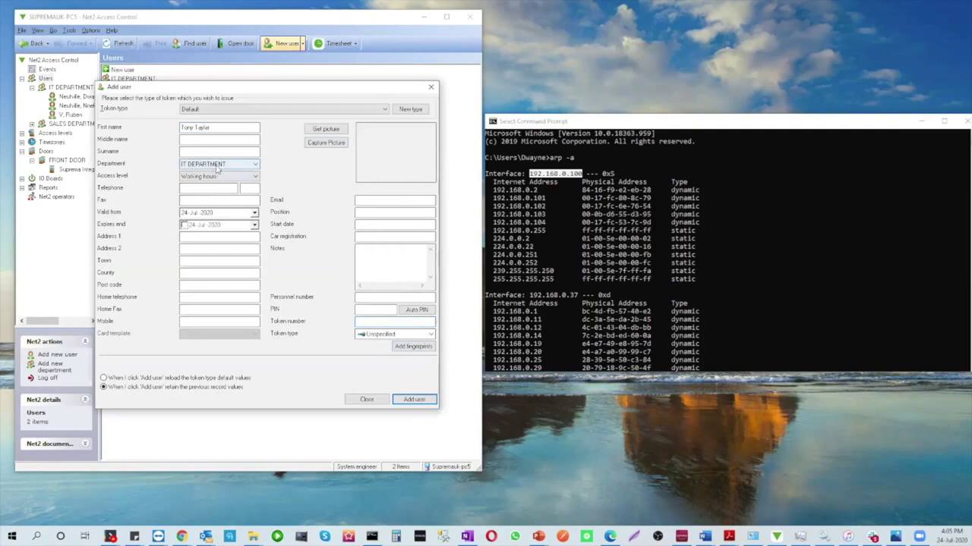
{"action": "left_click", "coordinate": [216, 165]}
{"action": "left_click", "coordinate": [214, 188]}
{"action": "left_click", "coordinate": [215, 176]}
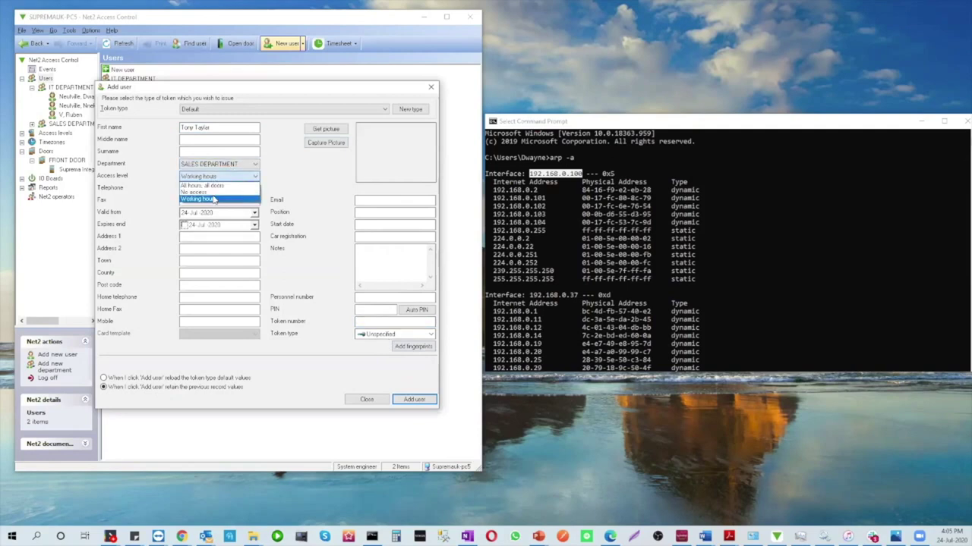
{"action": "left_click", "coordinate": [212, 186]}
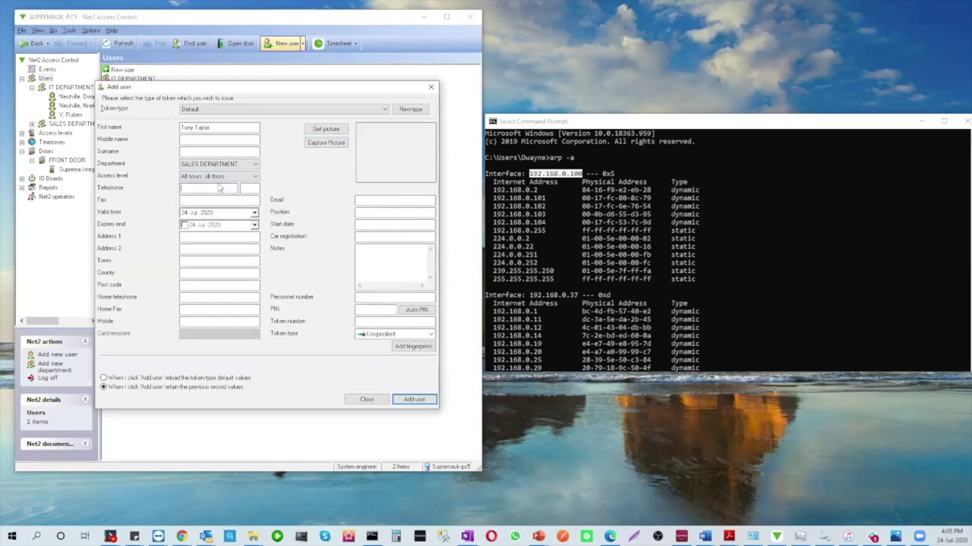
{"action": "left_click", "coordinate": [220, 188]}
{"action": "left_click", "coordinate": [423, 347]}
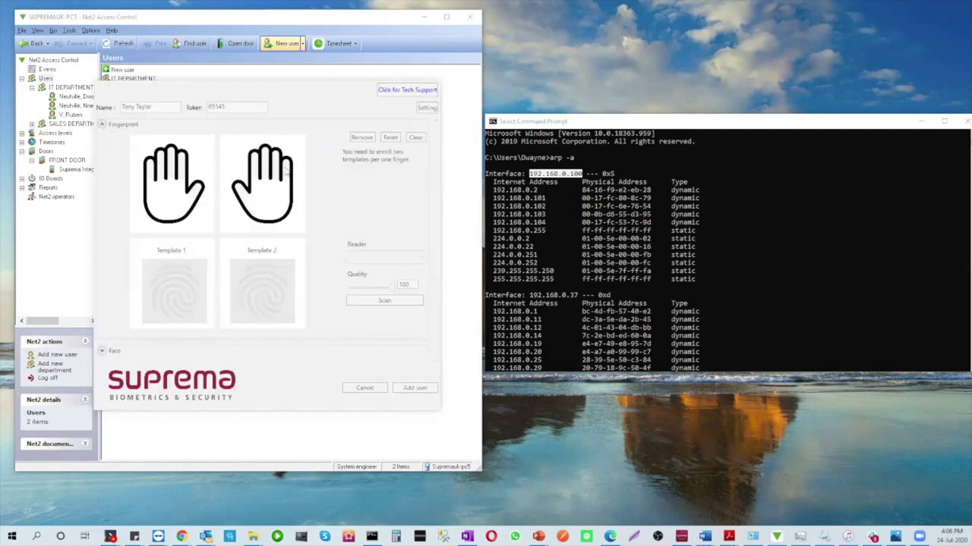
Scan the second user's face into the first template slot on Facestation 2 and save the user
{"action": "left_click", "coordinate": [101, 351]}
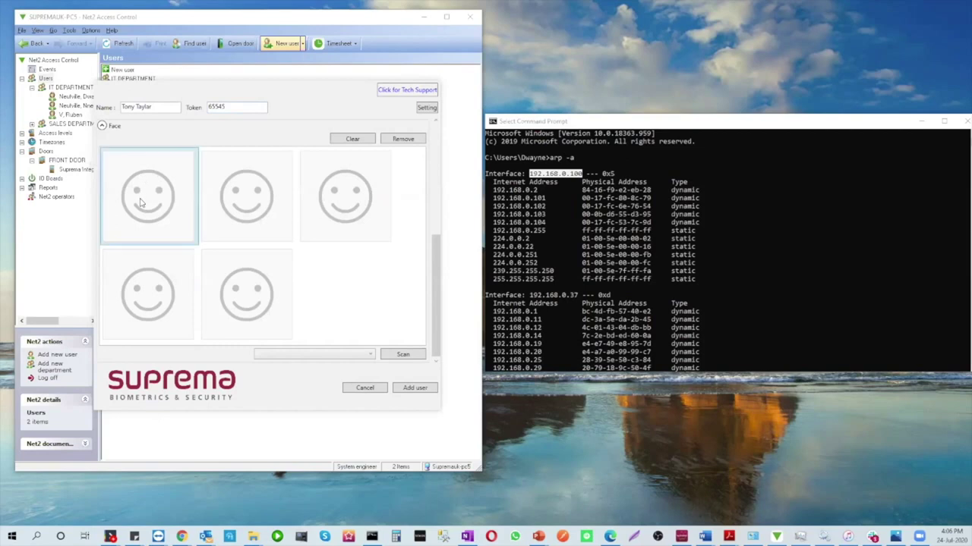
{"action": "left_click", "coordinate": [370, 356]}
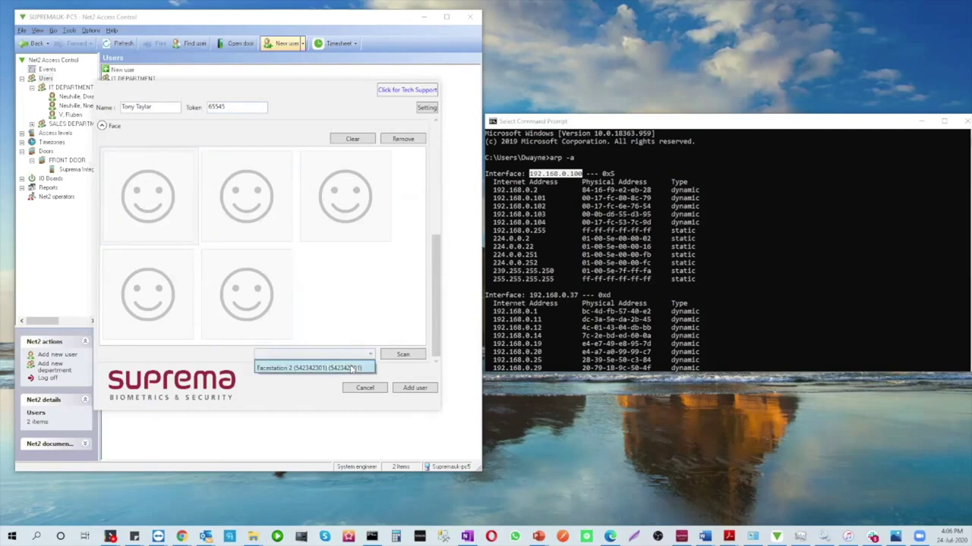
{"action": "left_click", "coordinate": [352, 368]}
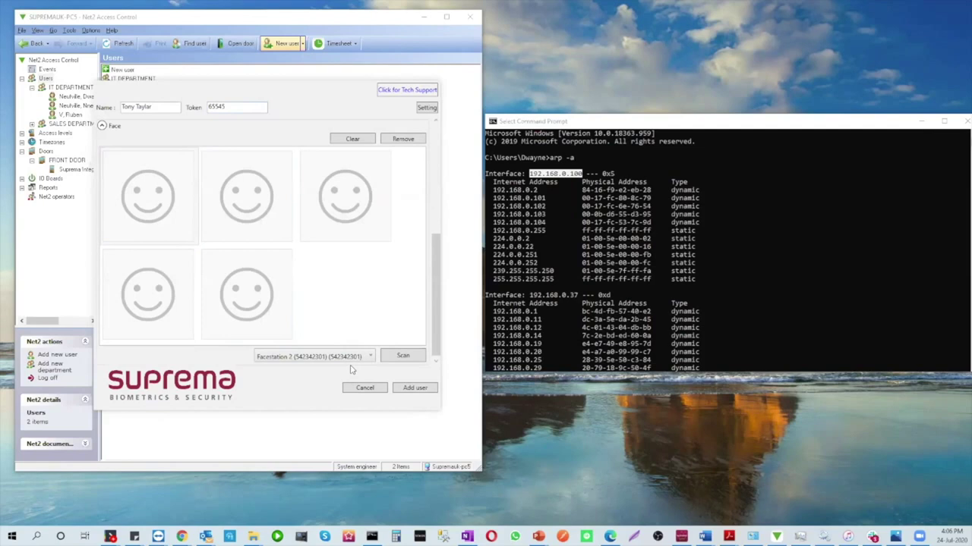
{"action": "left_click", "coordinate": [188, 211]}
{"action": "left_click", "coordinate": [409, 359]}
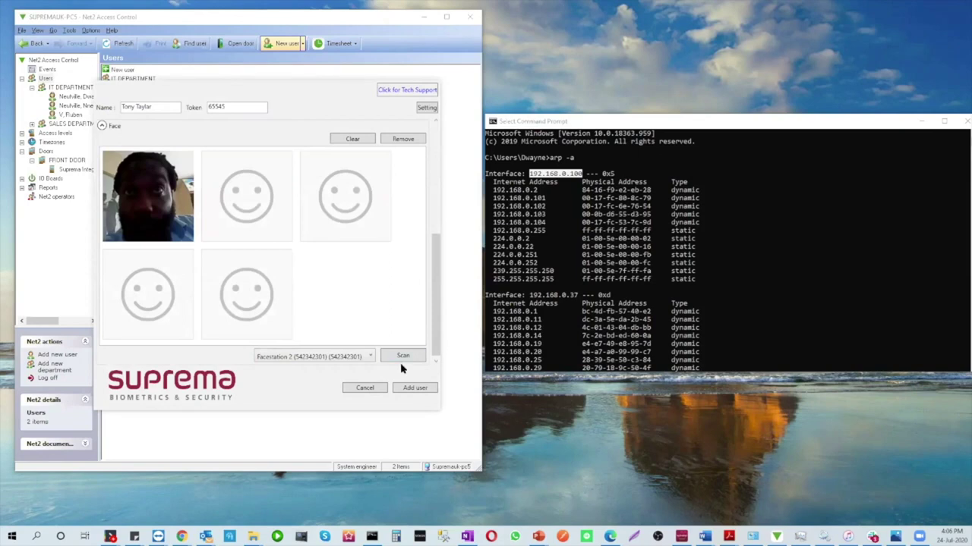
{"action": "left_click", "coordinate": [408, 389]}
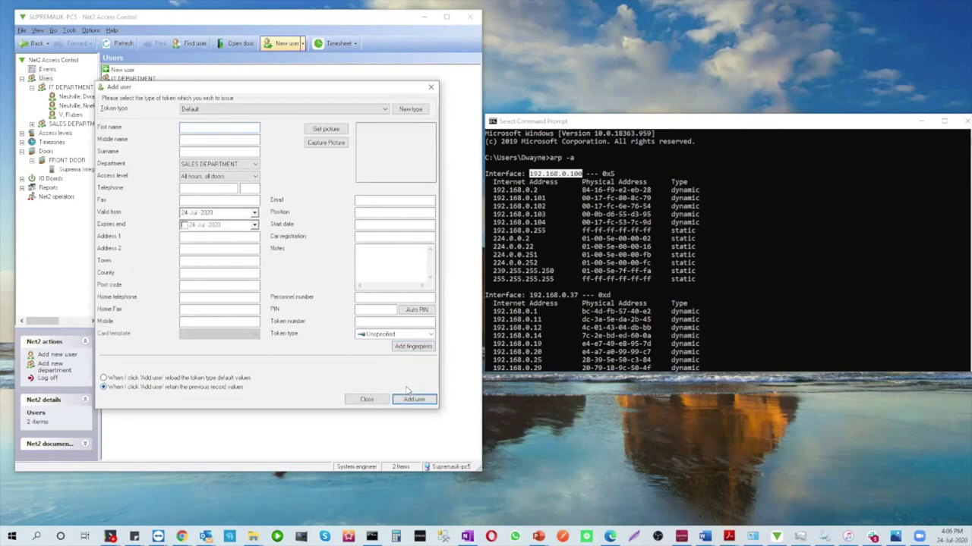
Close the blank Add user form and show the Events log
{"action": "left_click", "coordinate": [367, 399]}
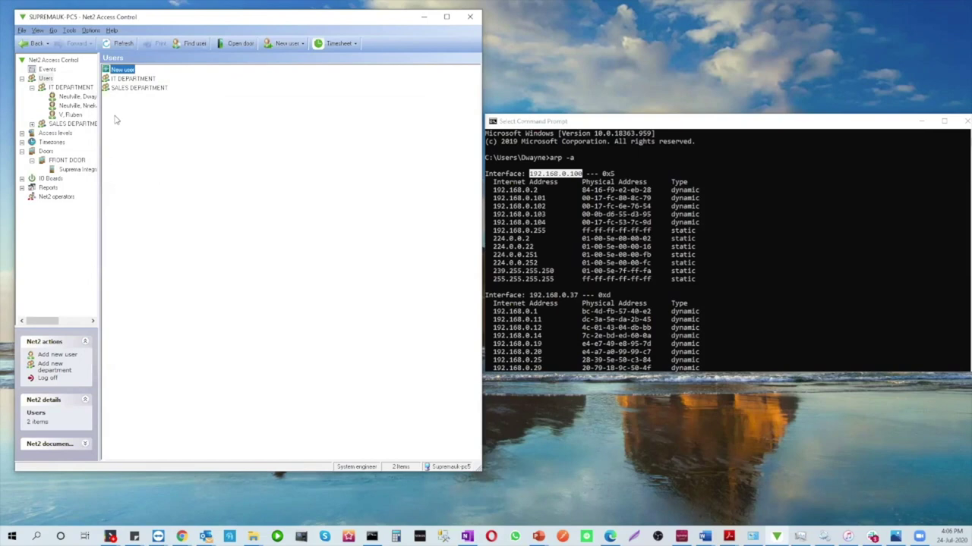
{"action": "left_click", "coordinate": [47, 69]}
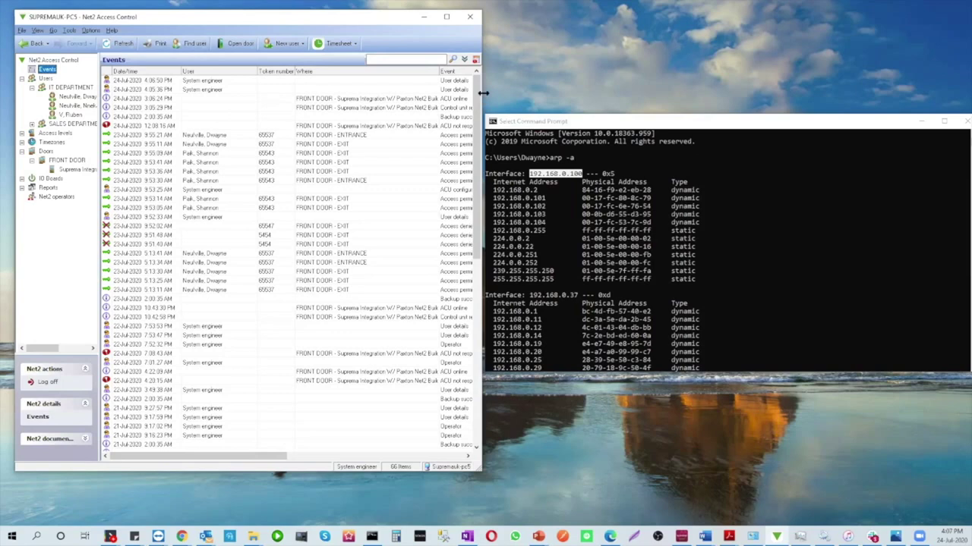
Widen the Net2 window to reveal the Details column and inspect the newest FRONT DOOR entries
{"action": "left_click_drag", "start_coordinate": [483, 92], "coordinate": [546, 91]}
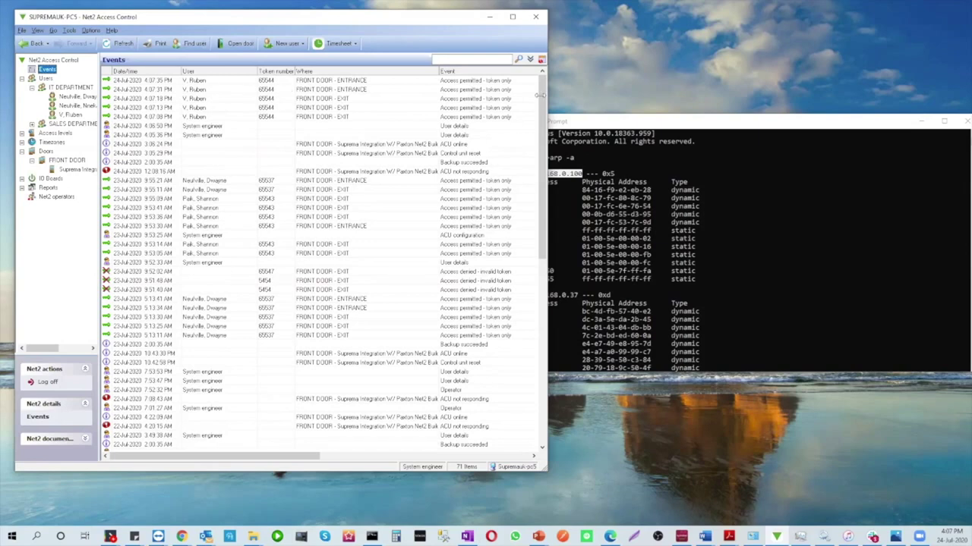
{"action": "left_click_drag", "start_coordinate": [548, 81], "coordinate": [610, 81]}
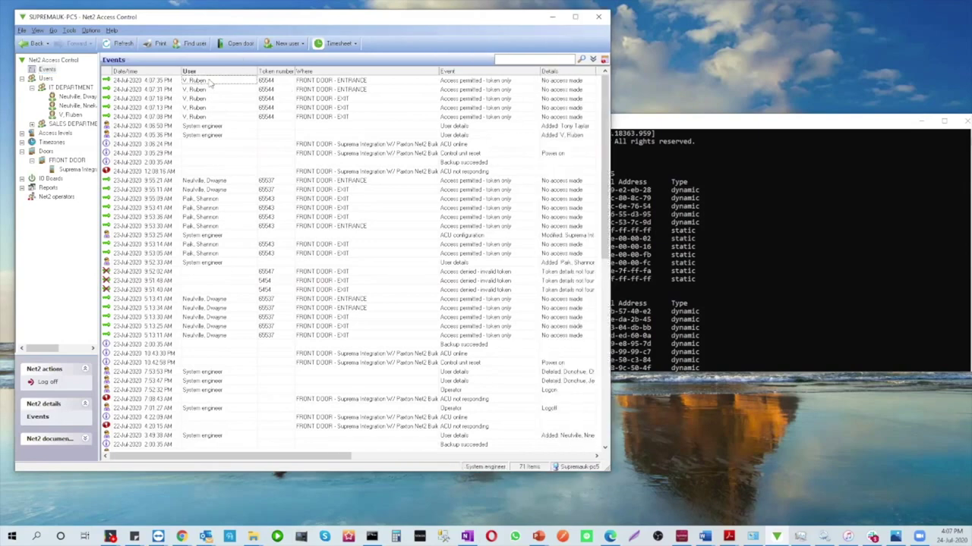
{"action": "left_click", "coordinate": [487, 81]}
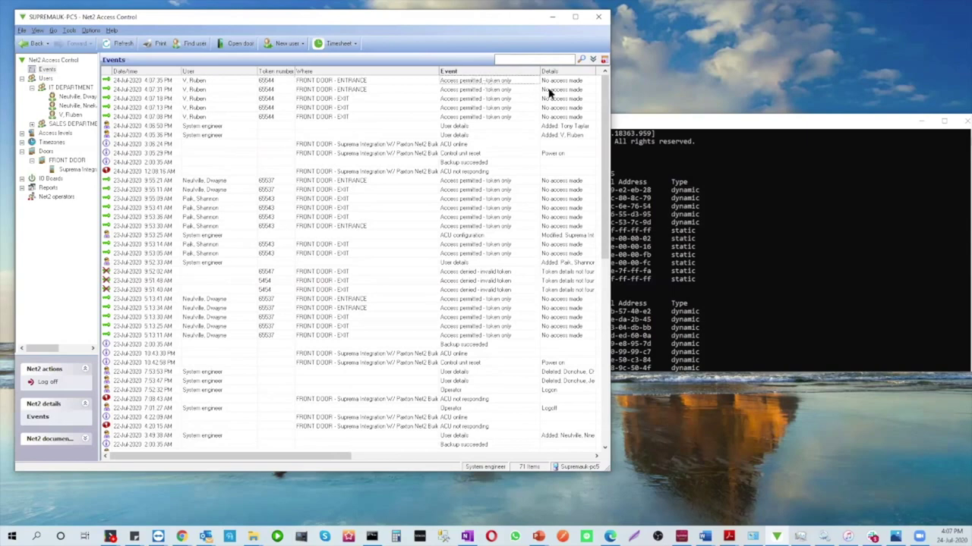
{"action": "left_click", "coordinate": [550, 89]}
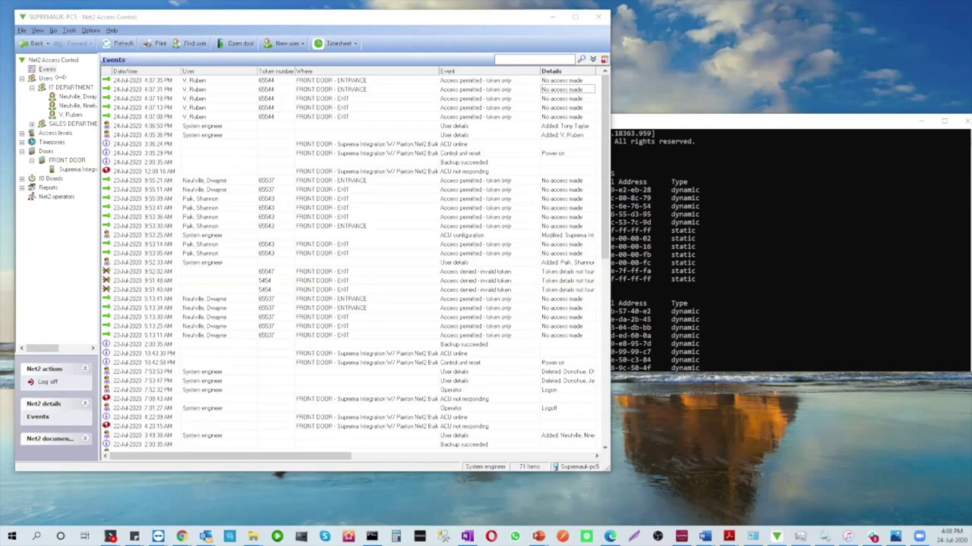
Create a new named user on Working hours access with an expiry date and begin fingerprint enrolment
{"action": "left_click", "coordinate": [282, 44]}
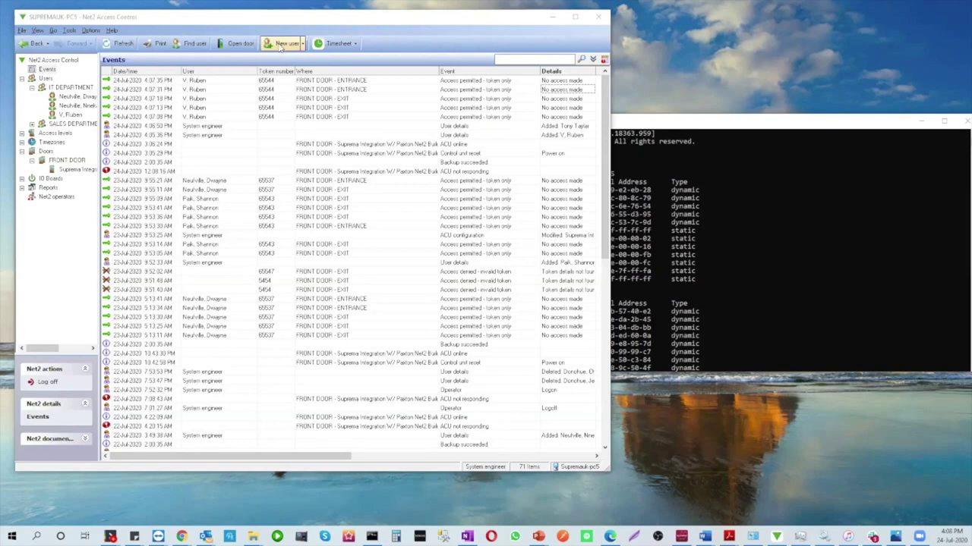
{"action": "left_click", "coordinate": [282, 44]}
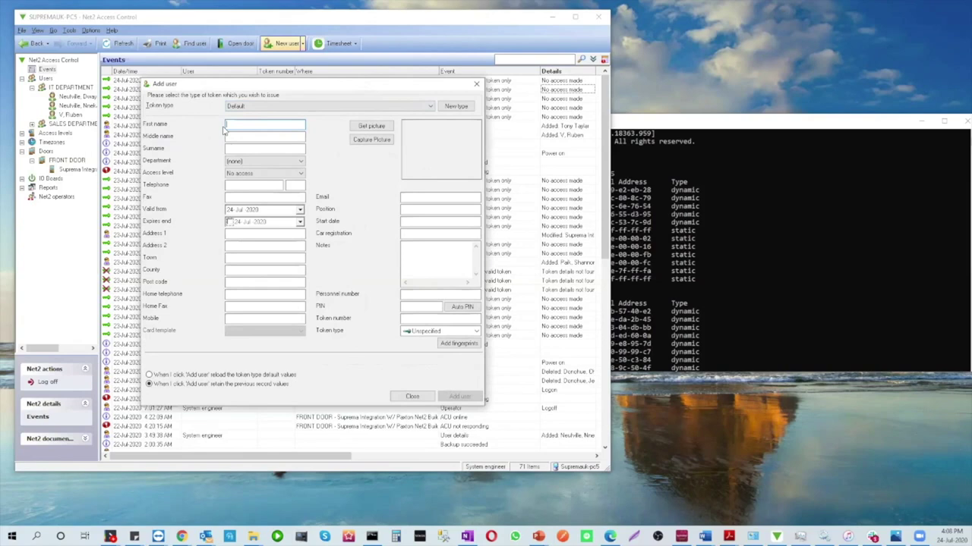
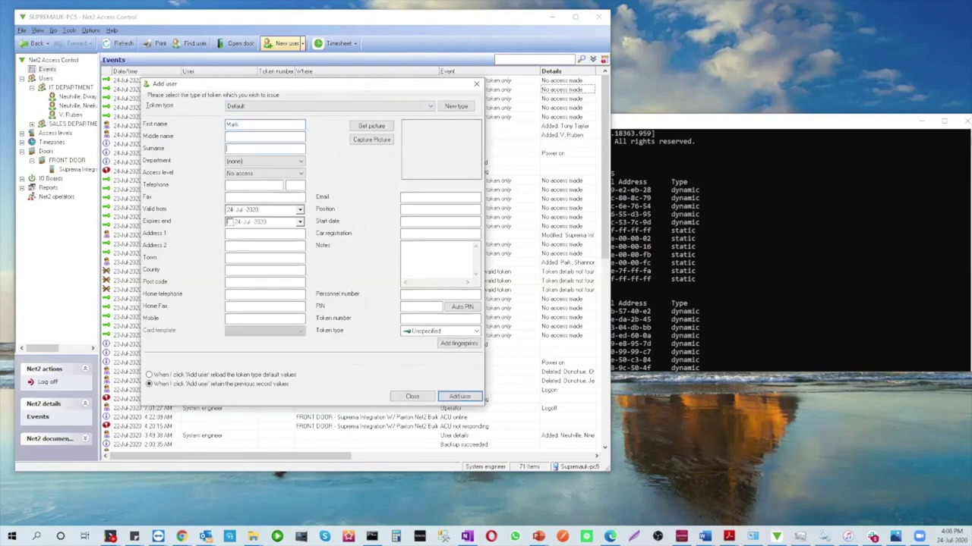
{"action": "left_click", "coordinate": [251, 173]}
{"action": "left_click", "coordinate": [250, 192]}
{"action": "left_click", "coordinate": [230, 222]}
{"action": "left_click", "coordinate": [458, 346]}
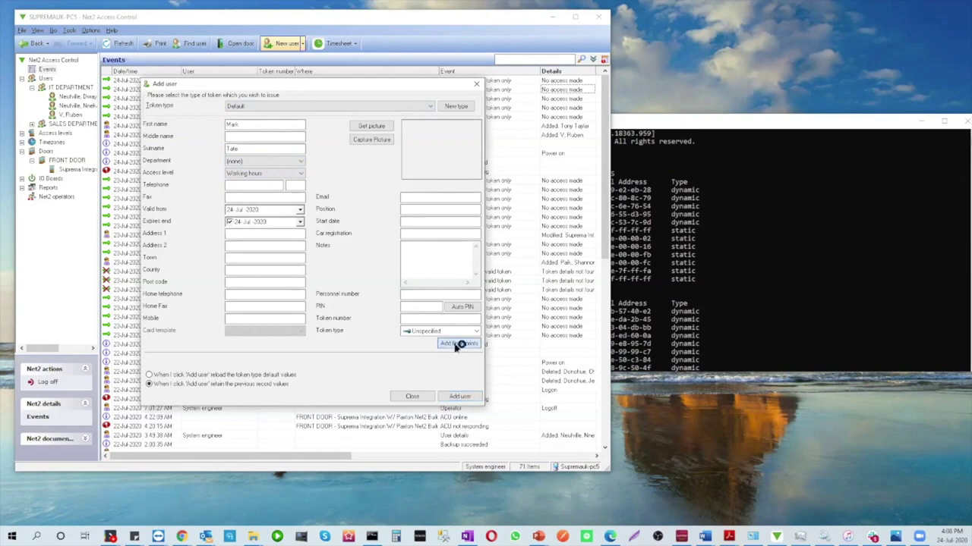
{"action": "left_click", "coordinate": [458, 343]}
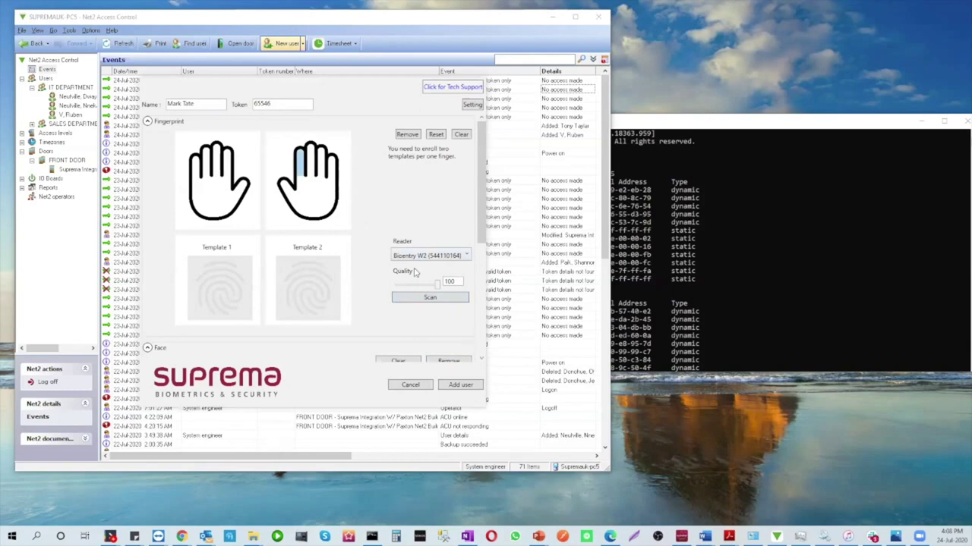
Cancel the fingerprint enrolment, discard the unsaved user, and view the Doors list
{"action": "left_click", "coordinate": [410, 385]}
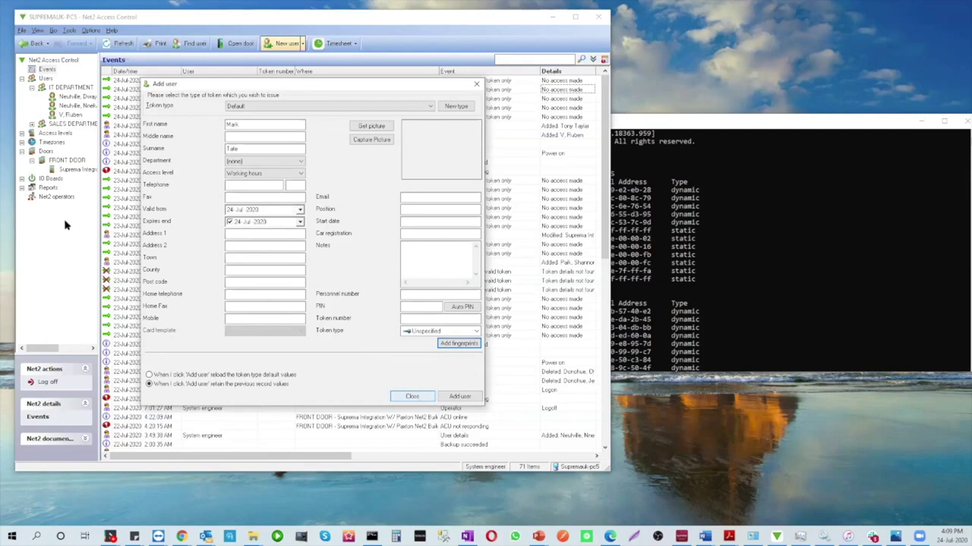
{"action": "left_click", "coordinate": [416, 396]}
{"action": "left_click", "coordinate": [47, 123]}
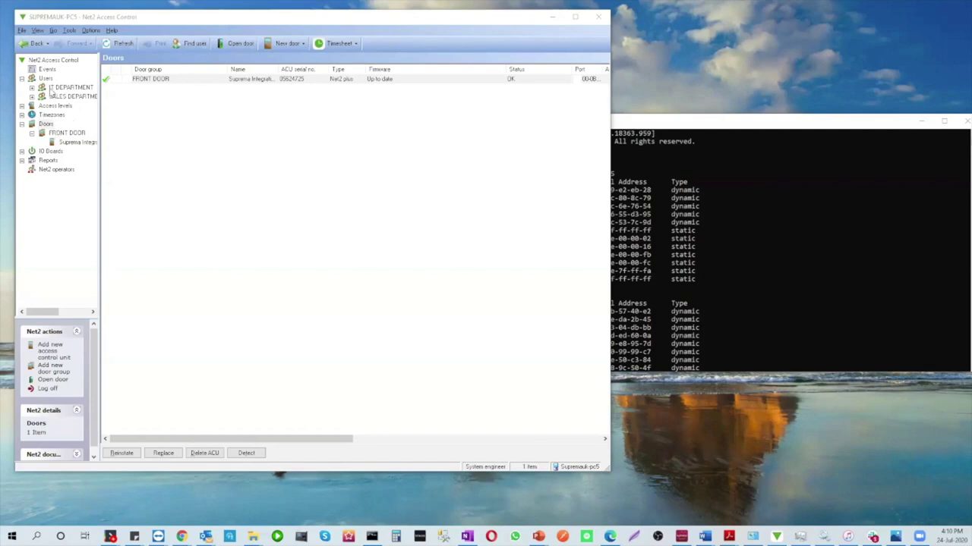
{"action": "left_click", "coordinate": [53, 89]}
{"action": "left_click", "coordinate": [132, 79]}
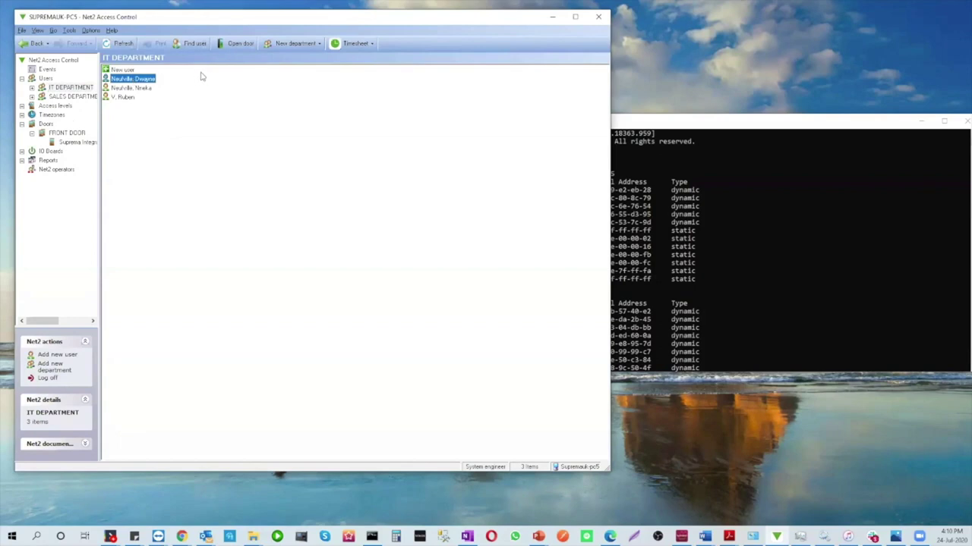
{"action": "left_click", "coordinate": [233, 45]}
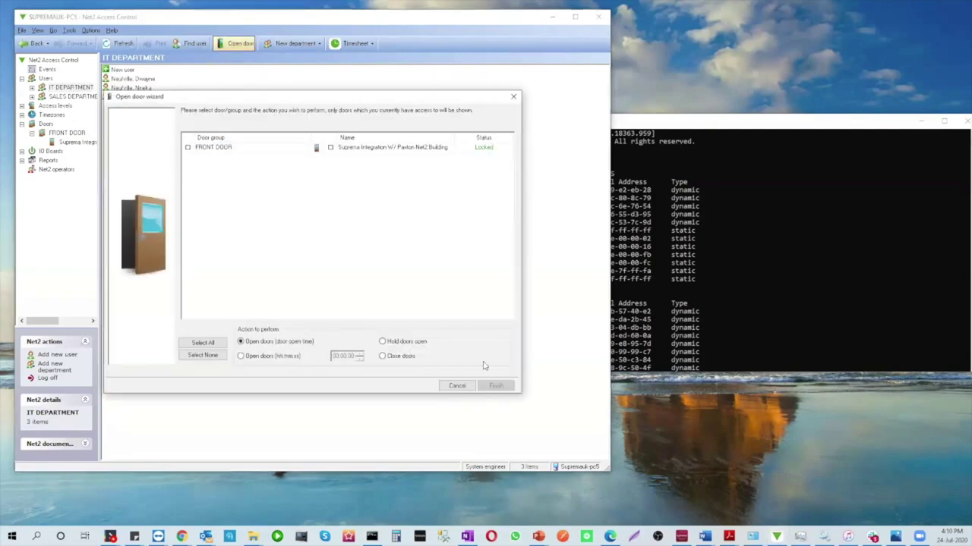
{"action": "left_click", "coordinate": [464, 386]}
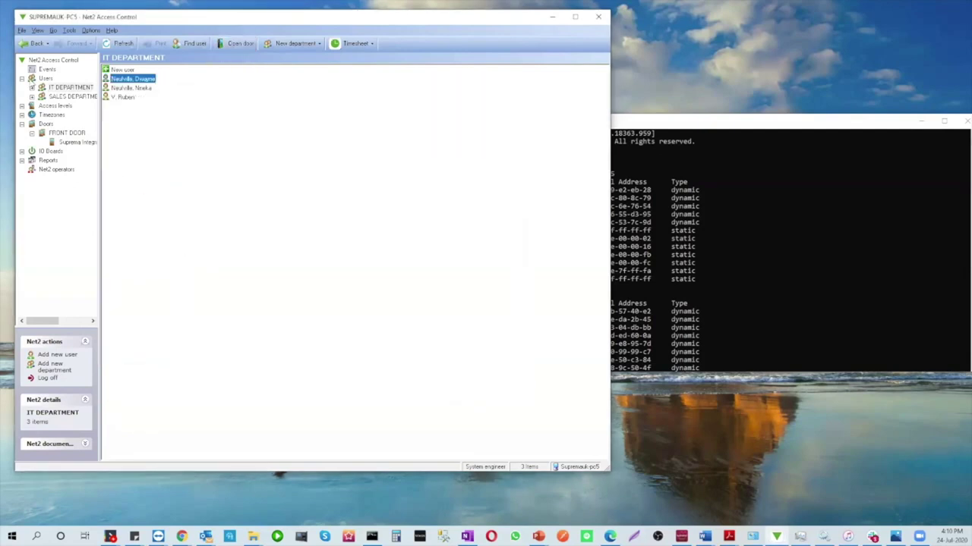
Open the first IT DEPARTMENT user's Tokens tab, back out of a new token, and select the existing token
{"action": "double_click", "coordinate": [121, 79]}
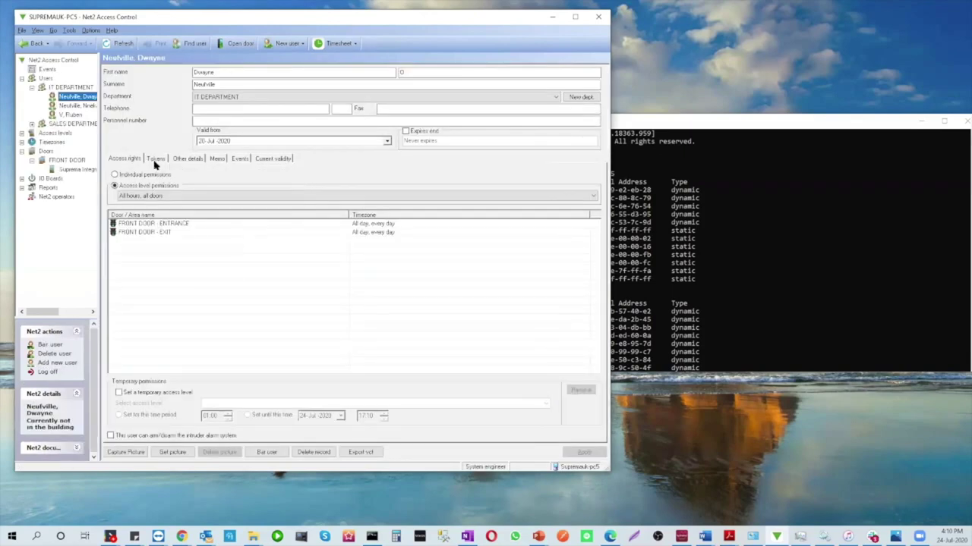
{"action": "left_click", "coordinate": [155, 159]}
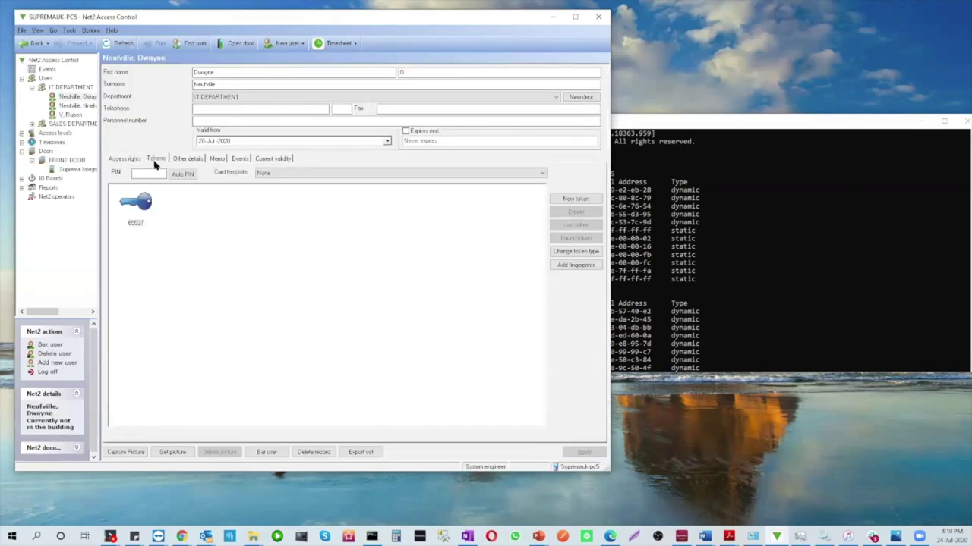
{"action": "left_click", "coordinate": [575, 199]}
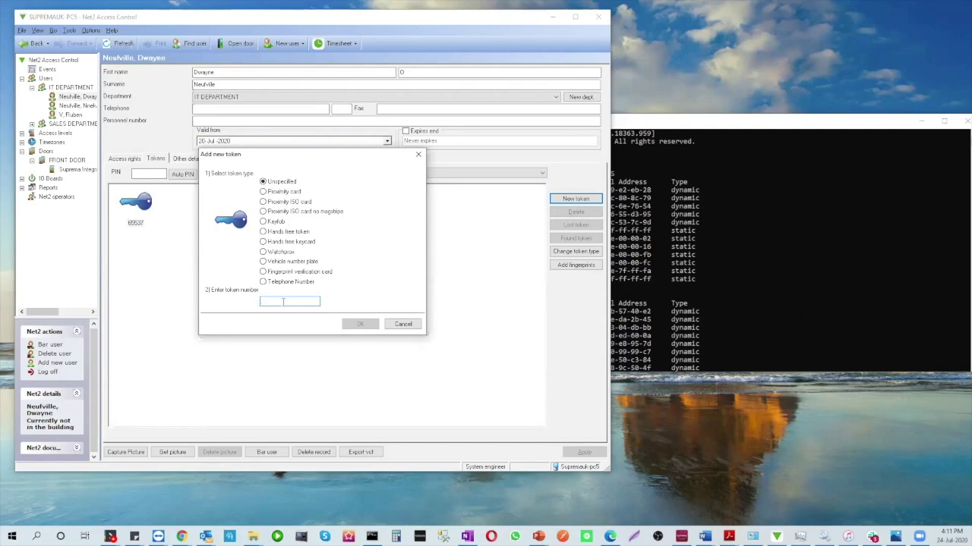
{"action": "left_click", "coordinate": [403, 324]}
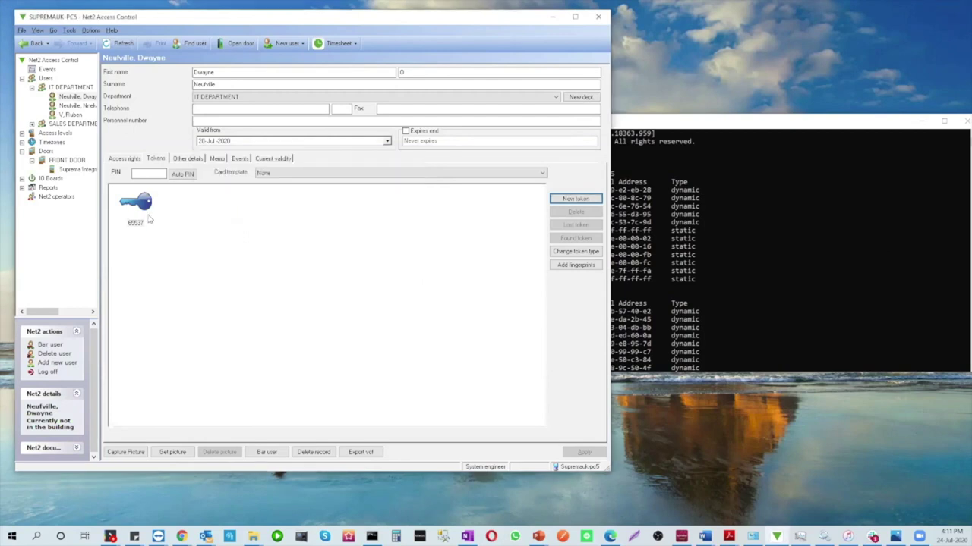
{"action": "left_click", "coordinate": [151, 222]}
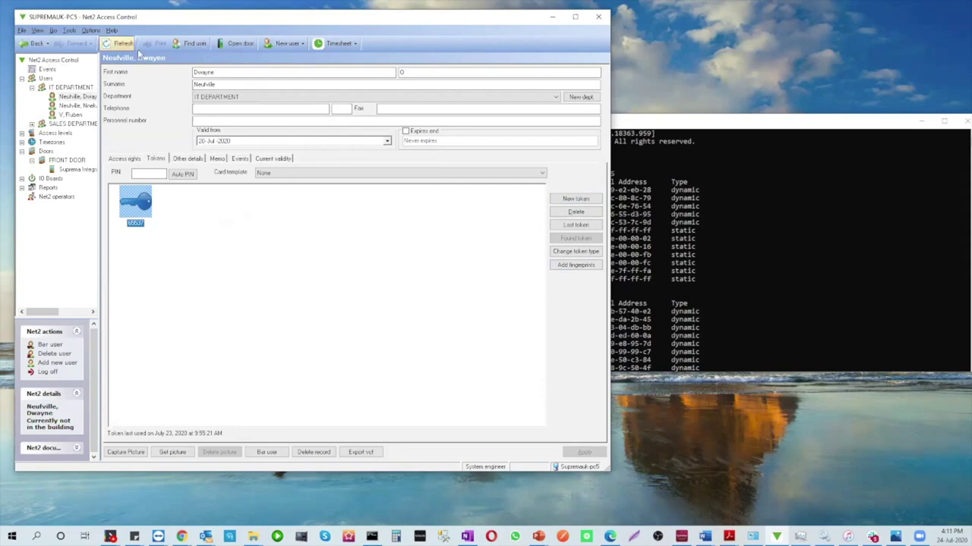
Add user 'card number' to IT DEPARTMENT with All hours, all doors access and a card token number
{"action": "left_click", "coordinate": [286, 44]}
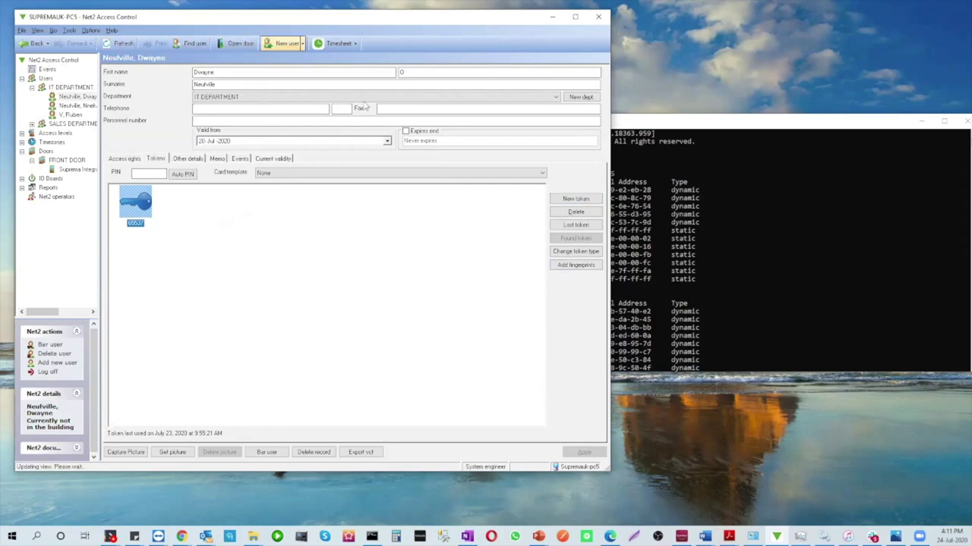
{"action": "type", "text": "c"}
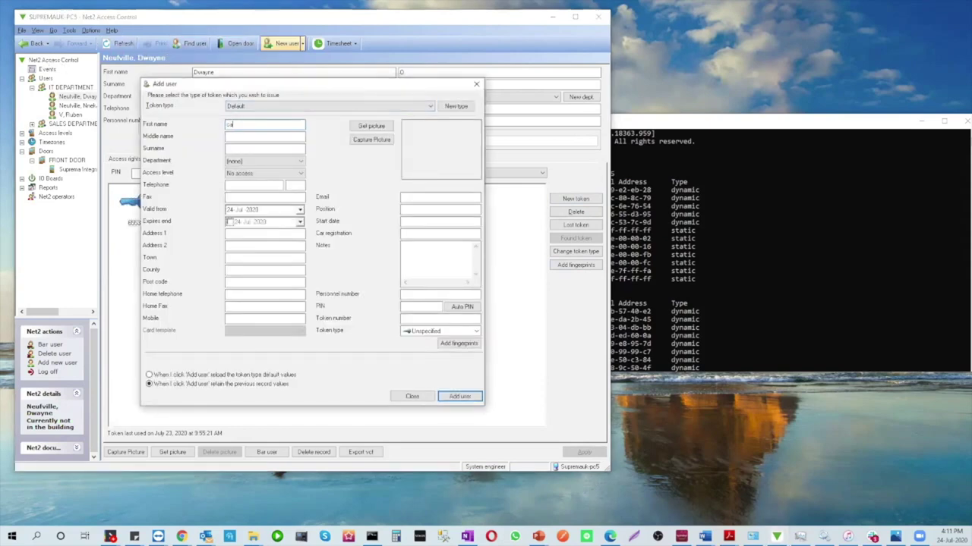
{"action": "type", "text": "ard"}
{"action": "key", "text": "Tab"}
{"action": "type", "text": "number"}
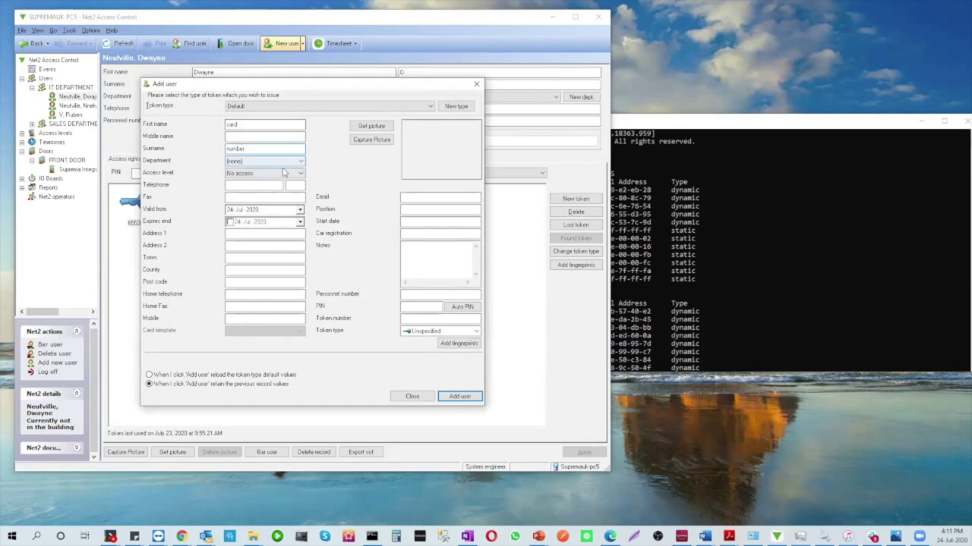
{"action": "left_click", "coordinate": [284, 174]}
{"action": "left_click", "coordinate": [260, 183]}
{"action": "left_click", "coordinate": [262, 161]}
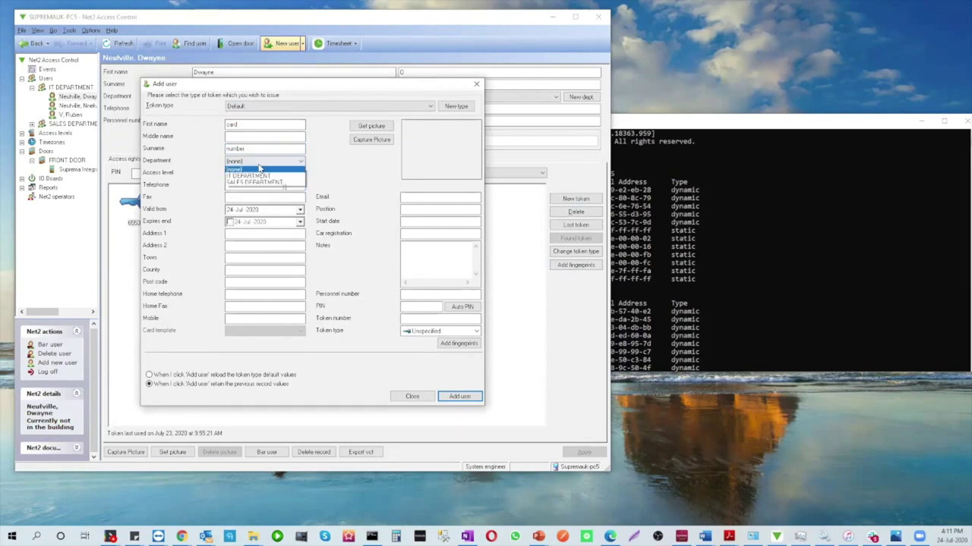
{"action": "left_click", "coordinate": [256, 177]}
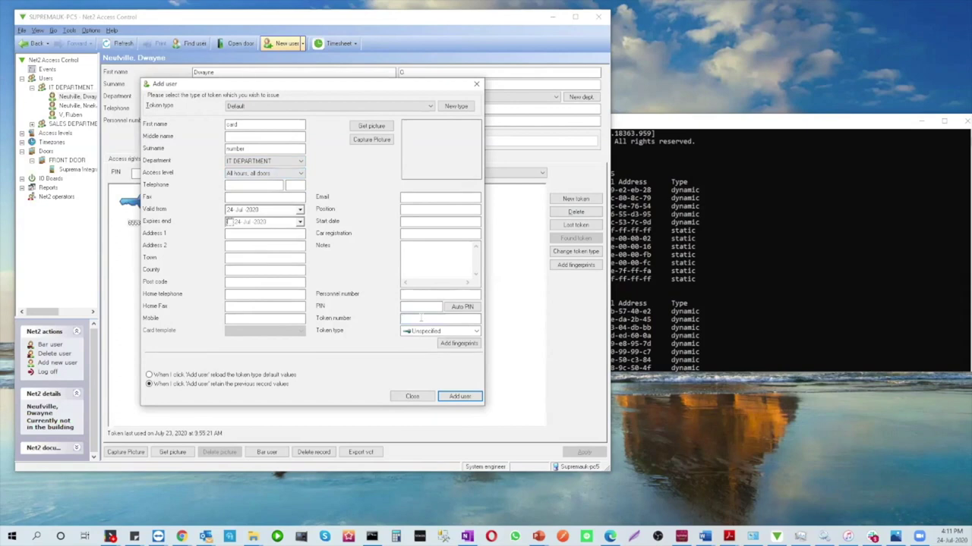
{"action": "left_click", "coordinate": [421, 317]}
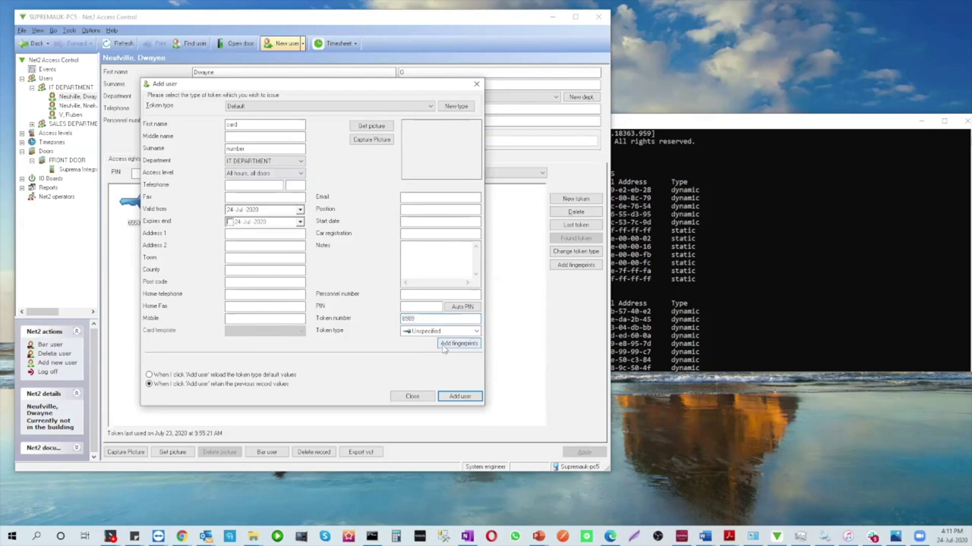
{"action": "left_click", "coordinate": [458, 396]}
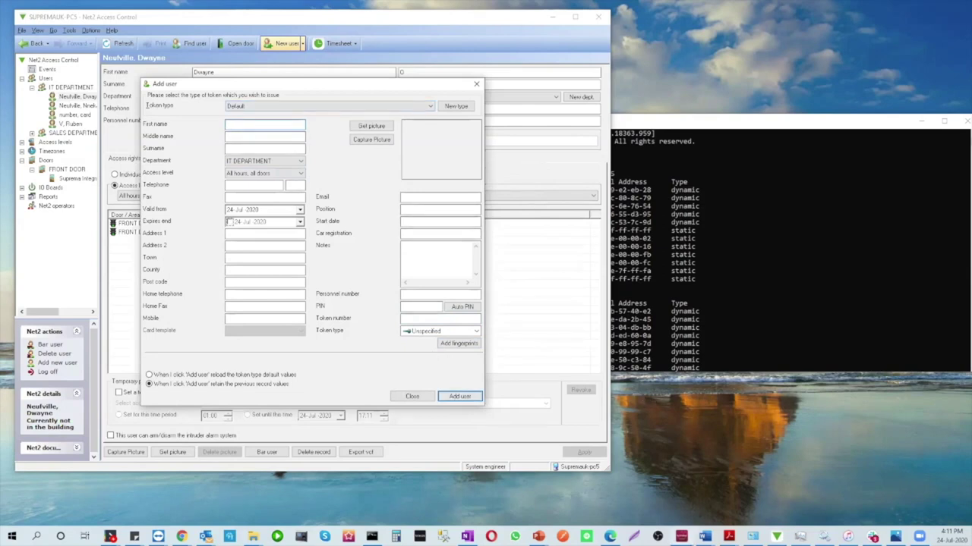
Bring the Suprema integration window forward and start a device search from the Devices page
{"action": "left_click", "coordinate": [681, 537]}
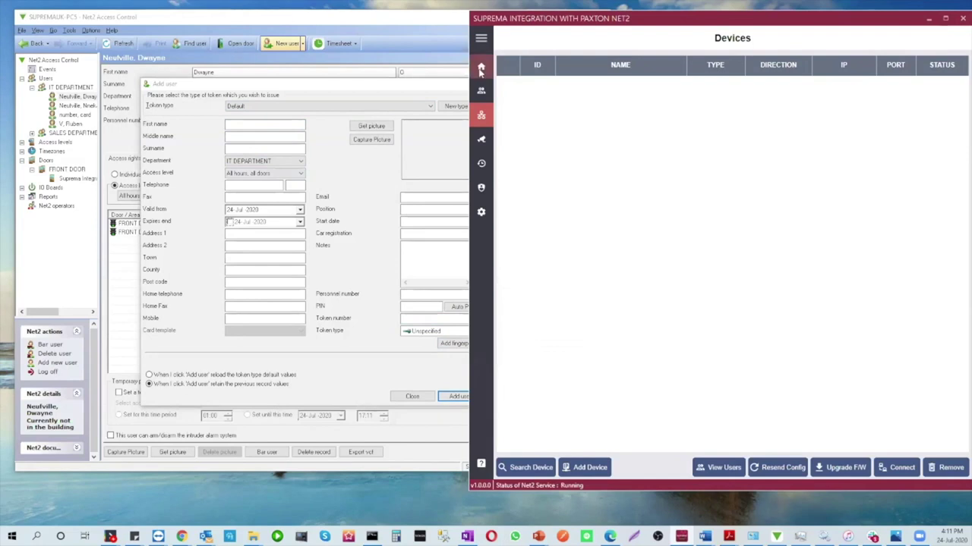
{"action": "left_click", "coordinate": [480, 68]}
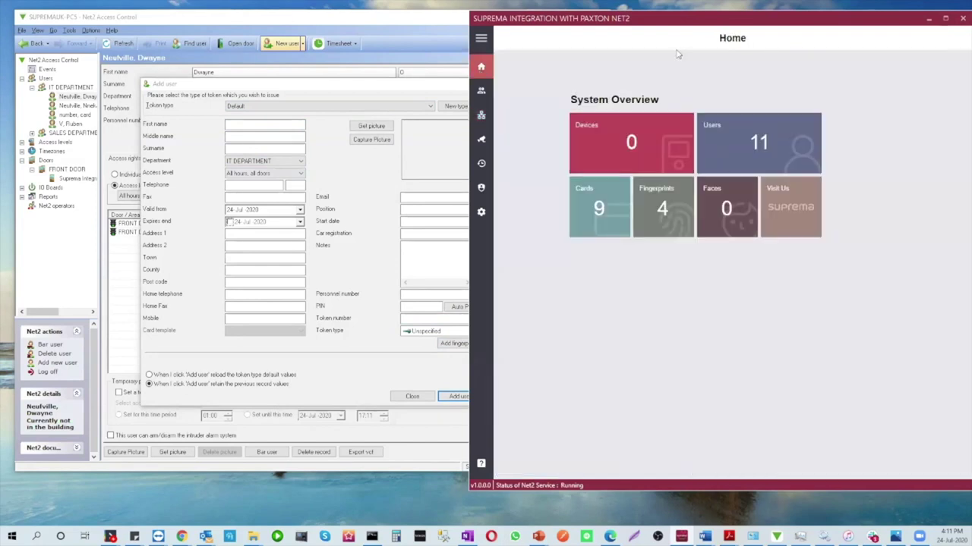
{"action": "left_click", "coordinate": [480, 115]}
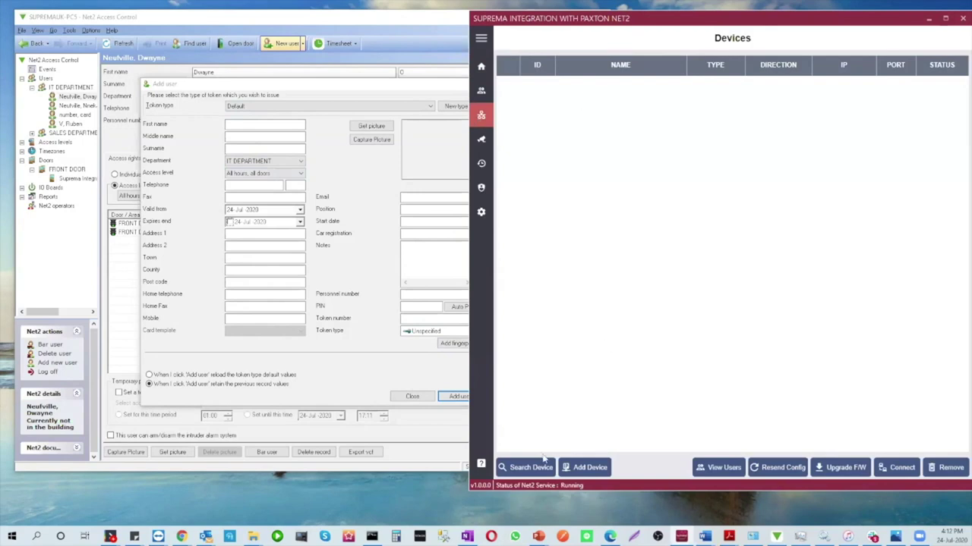
{"action": "left_click", "coordinate": [525, 467]}
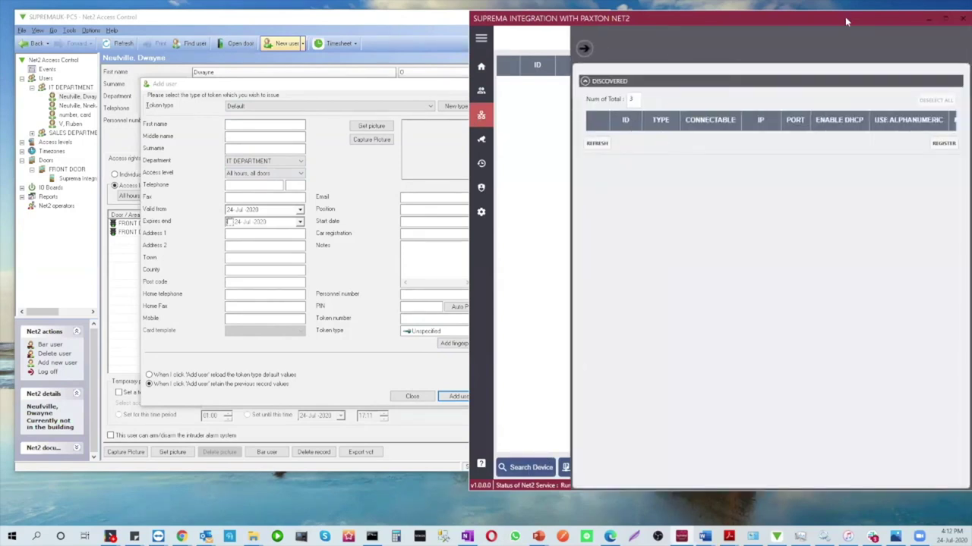
Refresh the discovered devices list, then close the search panel and the integration window
{"action": "left_click_drag", "start_coordinate": [845, 17], "coordinate": [407, 17]}
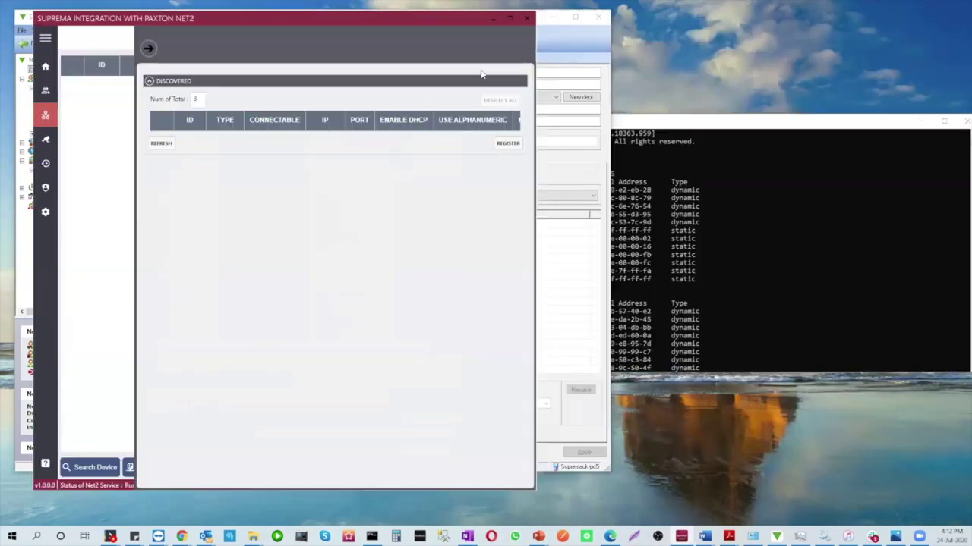
{"action": "left_click", "coordinate": [159, 143]}
{"action": "left_click", "coordinate": [154, 81]}
{"action": "left_click", "coordinate": [148, 49]}
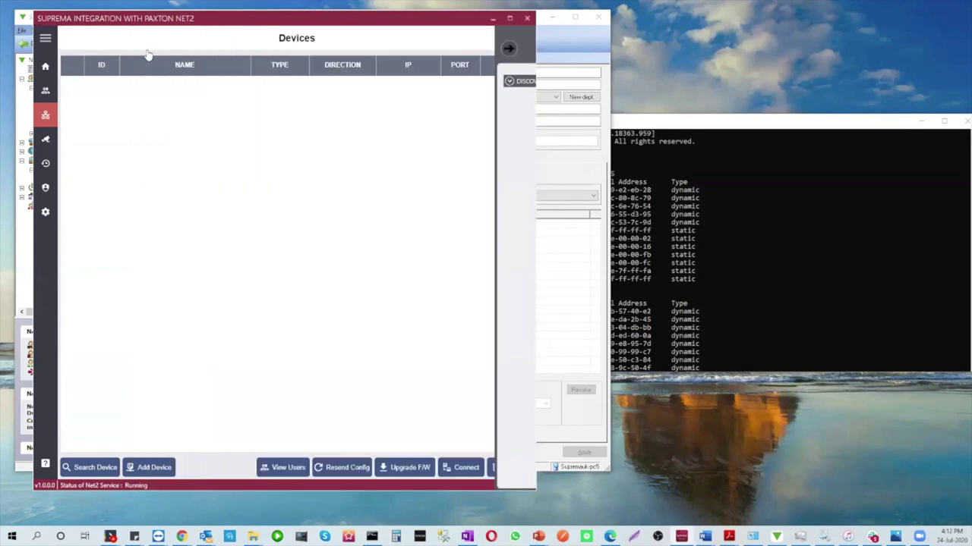
{"action": "left_click", "coordinate": [528, 18]}
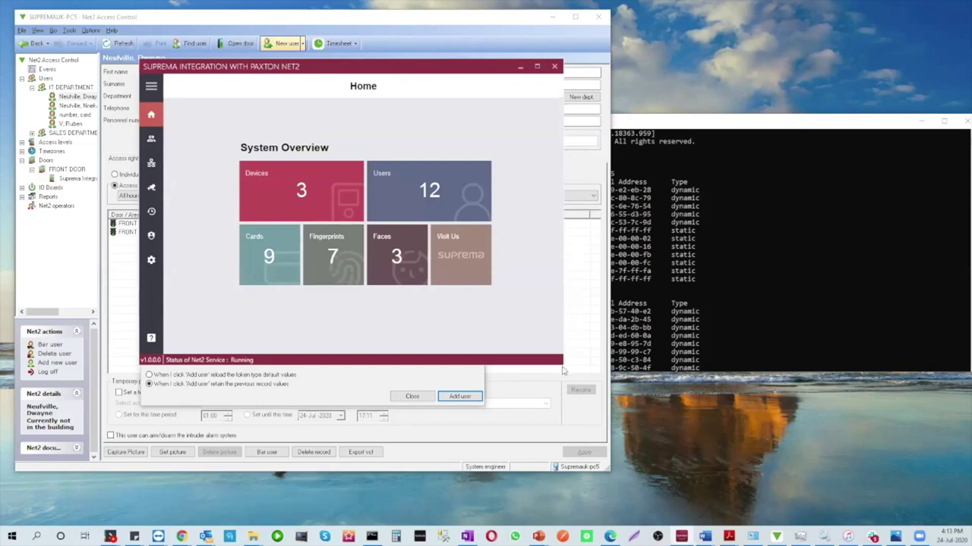
Enlarge the integration window, import all Net2 users, and select user 11 'card number'
{"action": "left_click_drag", "start_coordinate": [562, 365], "coordinate": [619, 491]}
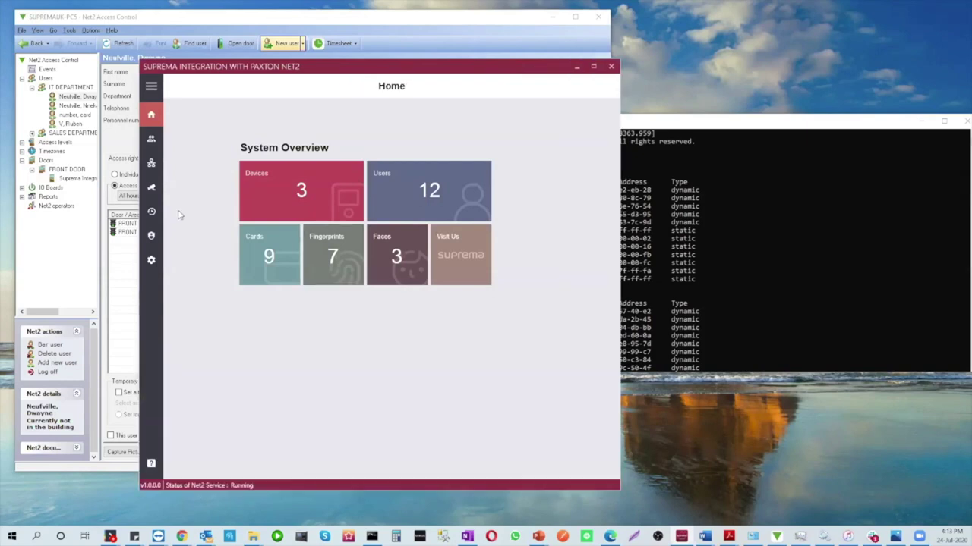
{"action": "left_click", "coordinate": [151, 139]}
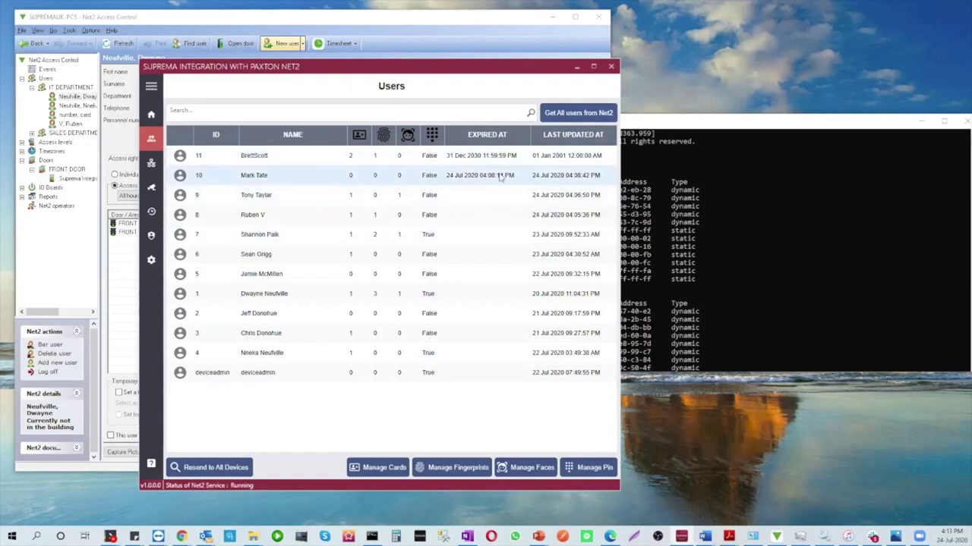
{"action": "left_click", "coordinate": [576, 114]}
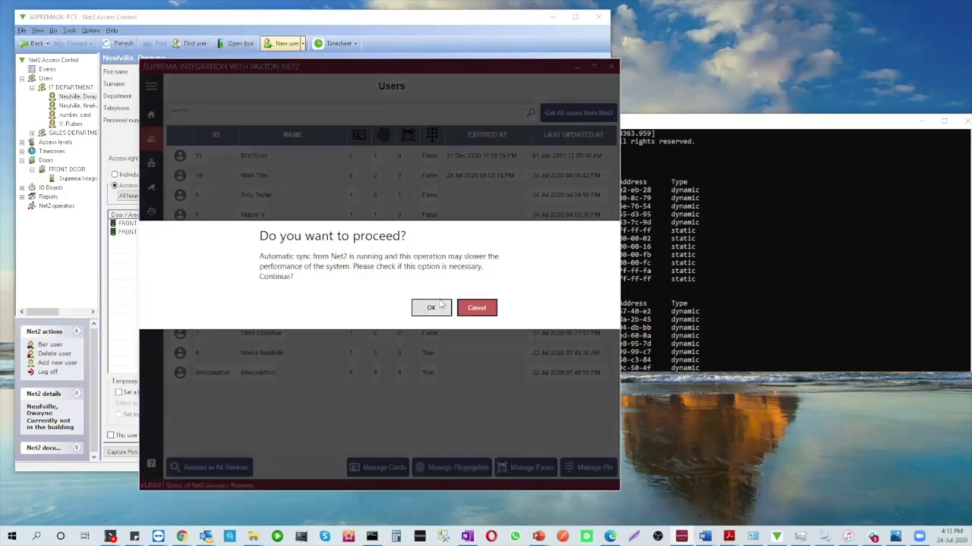
{"action": "left_click", "coordinate": [430, 308]}
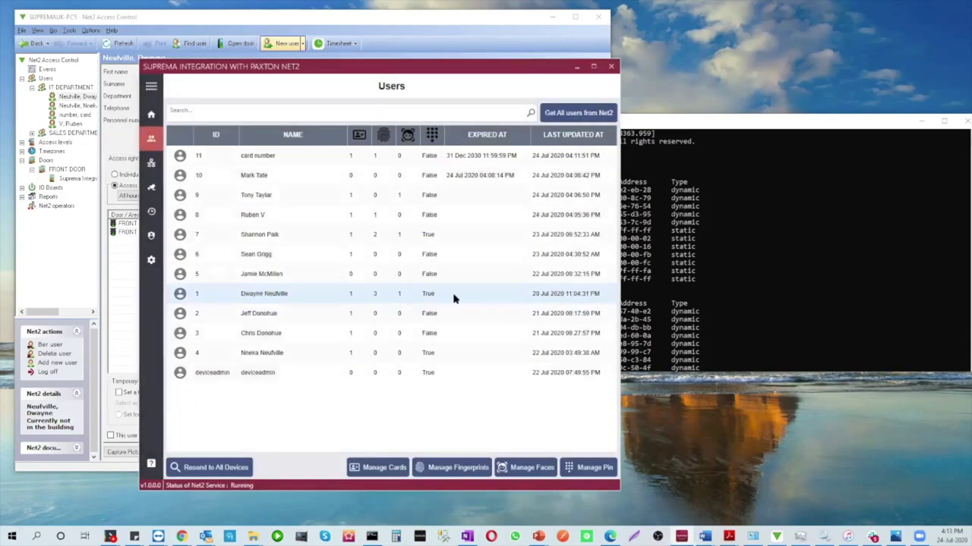
{"action": "left_click", "coordinate": [321, 292]}
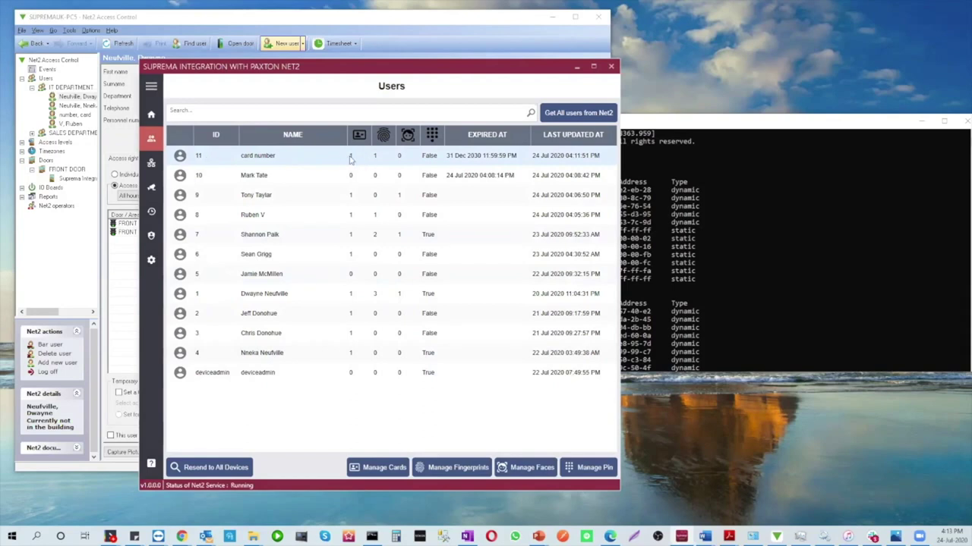
{"action": "left_click", "coordinate": [351, 157]}
Capture user 11's face with the Facestation 2 scanner through Manage Faces
{"action": "left_click", "coordinate": [524, 468]}
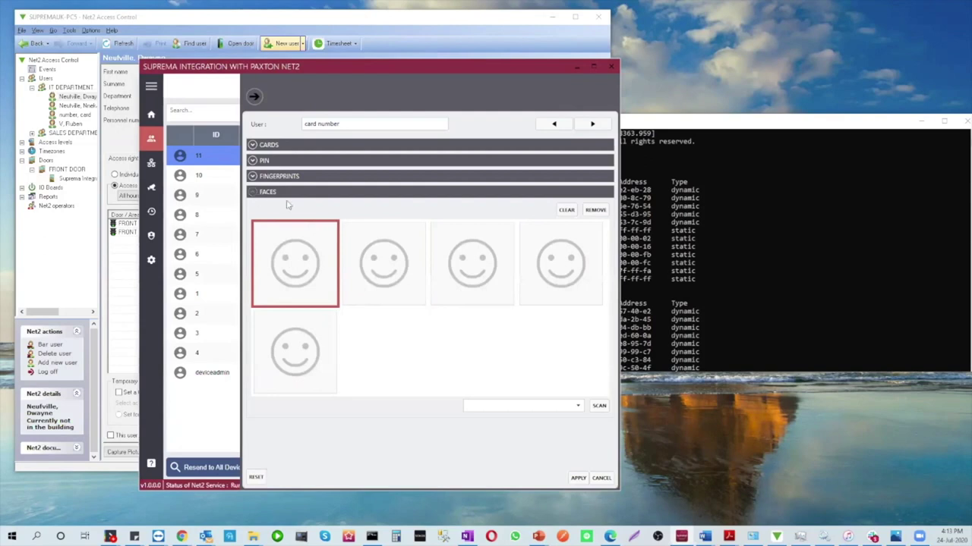
{"action": "left_click", "coordinate": [553, 411]}
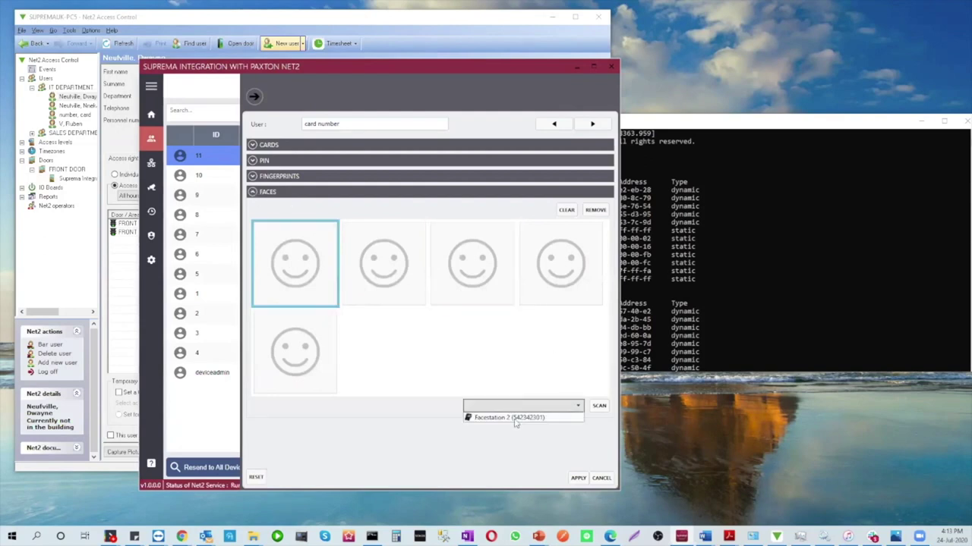
{"action": "left_click", "coordinate": [516, 421]}
{"action": "left_click", "coordinate": [599, 406]}
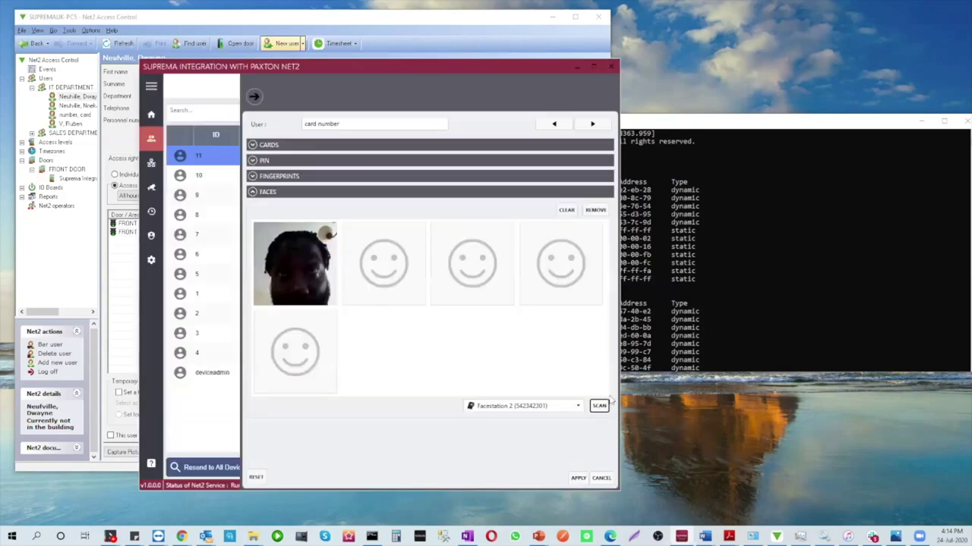
Enrol the middle finger's two fingerprint templates using the Biolite N2 reader
{"action": "left_click", "coordinate": [252, 176]}
{"action": "left_click", "coordinate": [332, 220]}
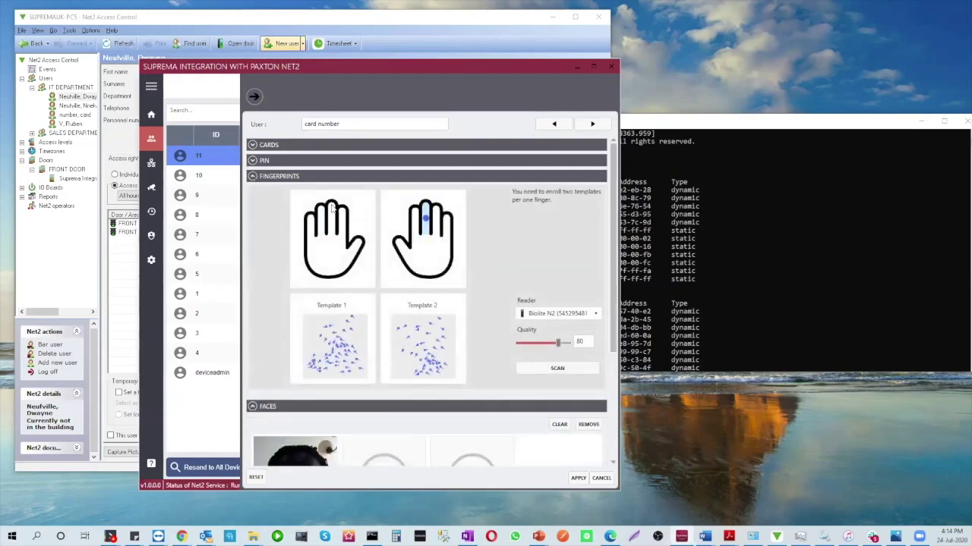
{"action": "left_click", "coordinate": [547, 315]}
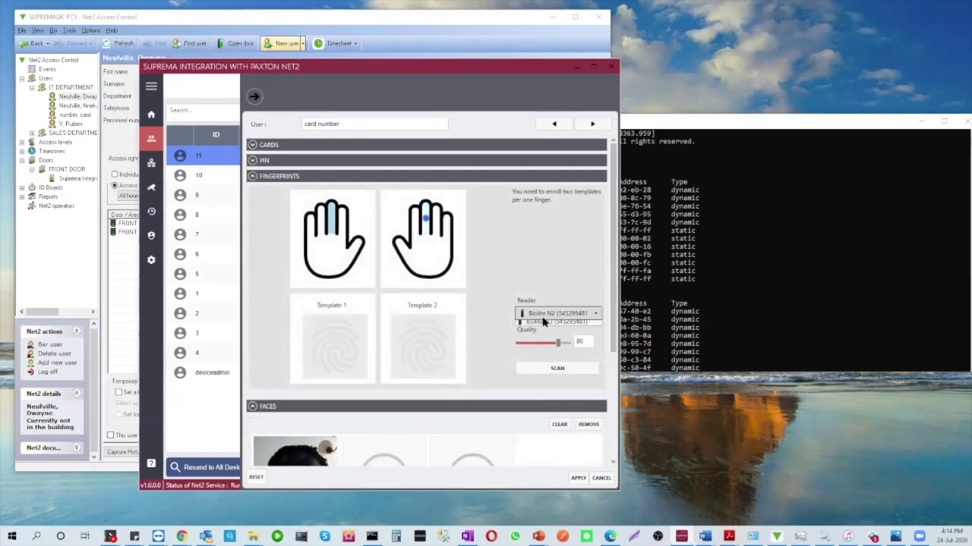
{"action": "left_click", "coordinate": [544, 334]}
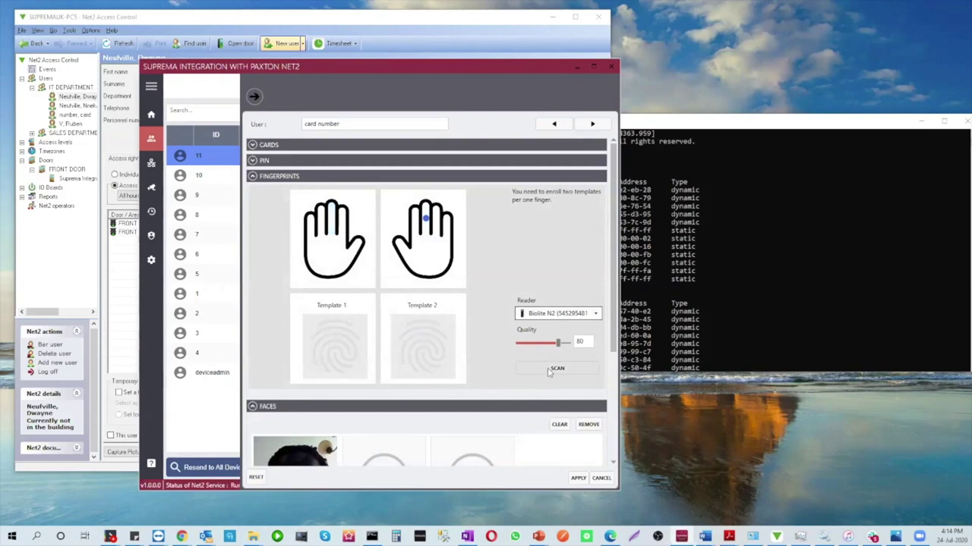
{"action": "left_click", "coordinate": [548, 368]}
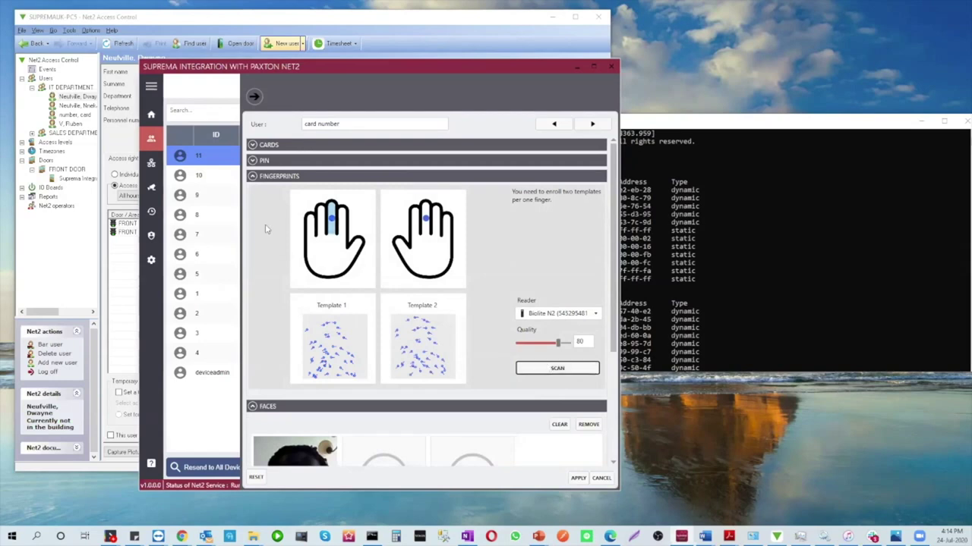
Give user 11 a PIN, review the card details, and apply the changes
{"action": "left_click", "coordinate": [253, 160]}
{"action": "left_click", "coordinate": [328, 179]}
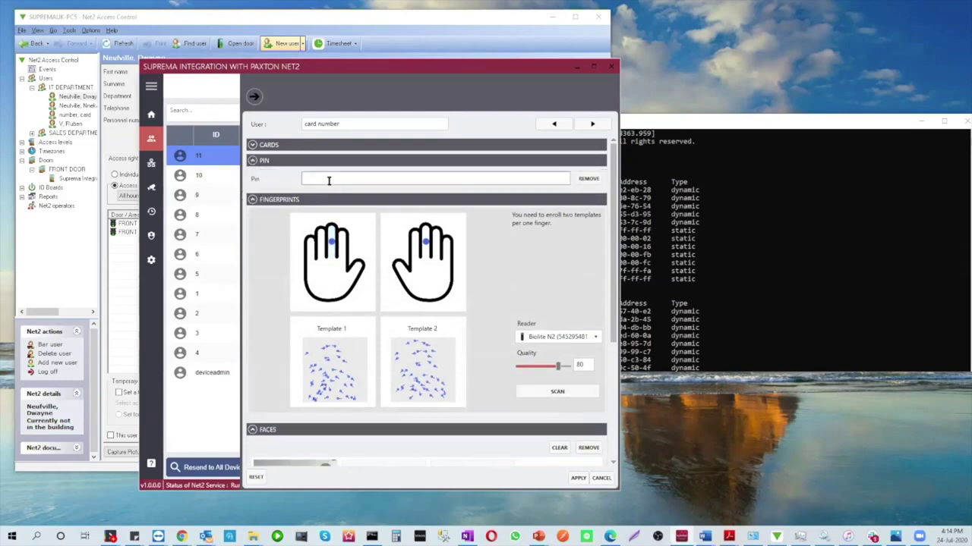
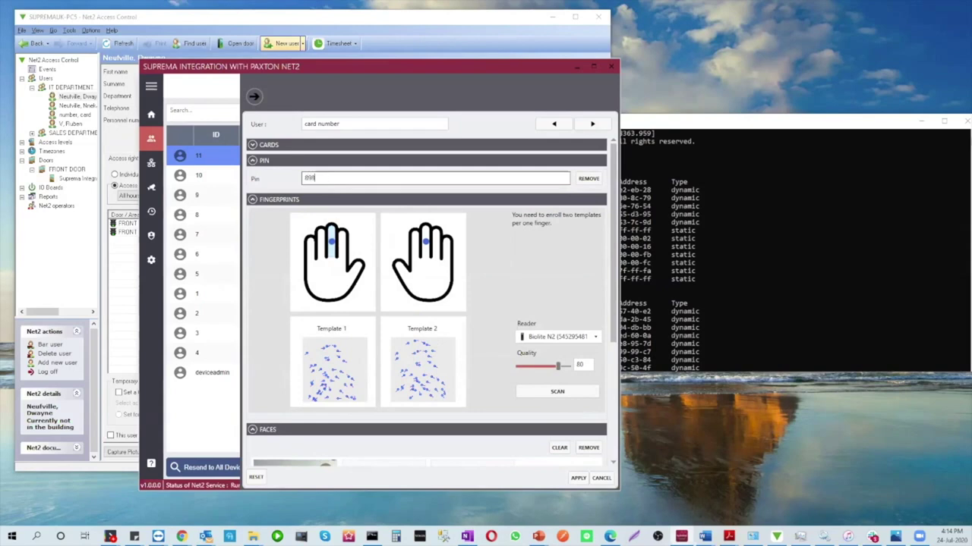
{"action": "left_click", "coordinate": [317, 145]}
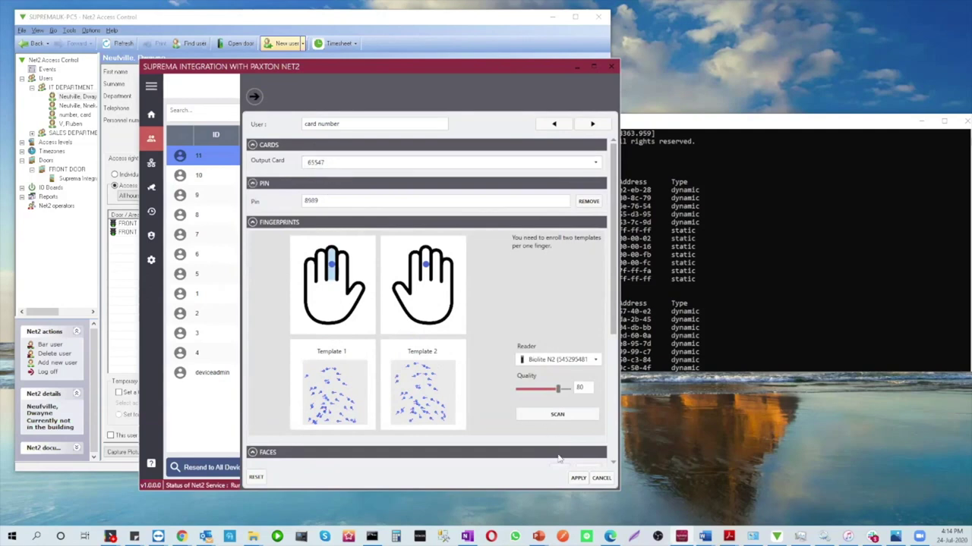
{"action": "scroll", "coordinate": [562, 437], "scroll_direction": "down", "scroll_amount": 2}
{"action": "left_click", "coordinate": [579, 478]}
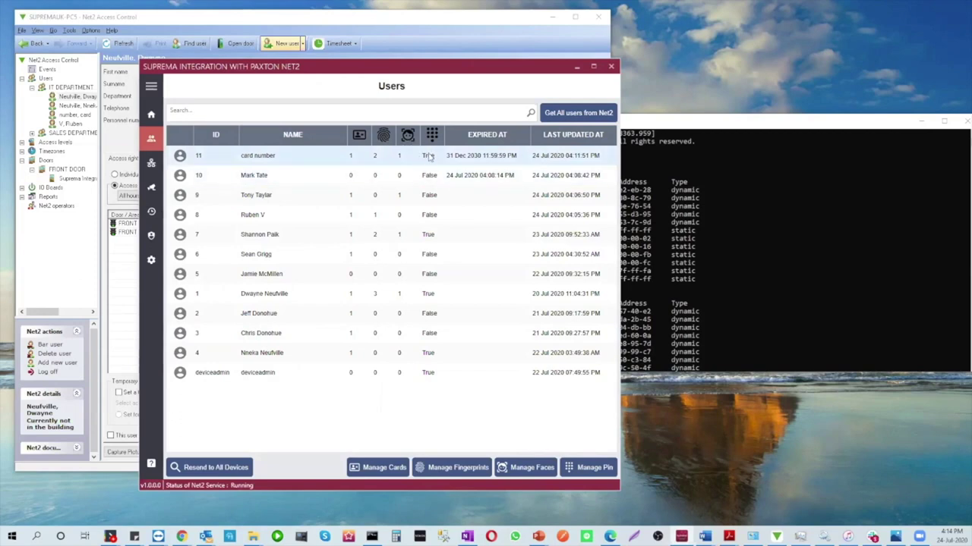
Compare the Suprema monitoring events with the Net2 events log, selecting the latest fingerprint event
{"action": "left_click", "coordinate": [152, 189]}
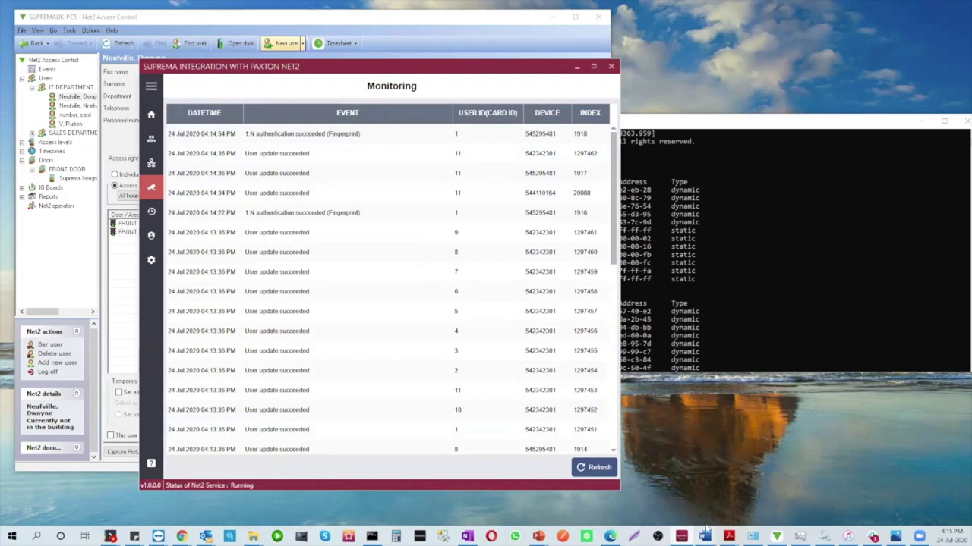
{"action": "left_click", "coordinate": [681, 537]}
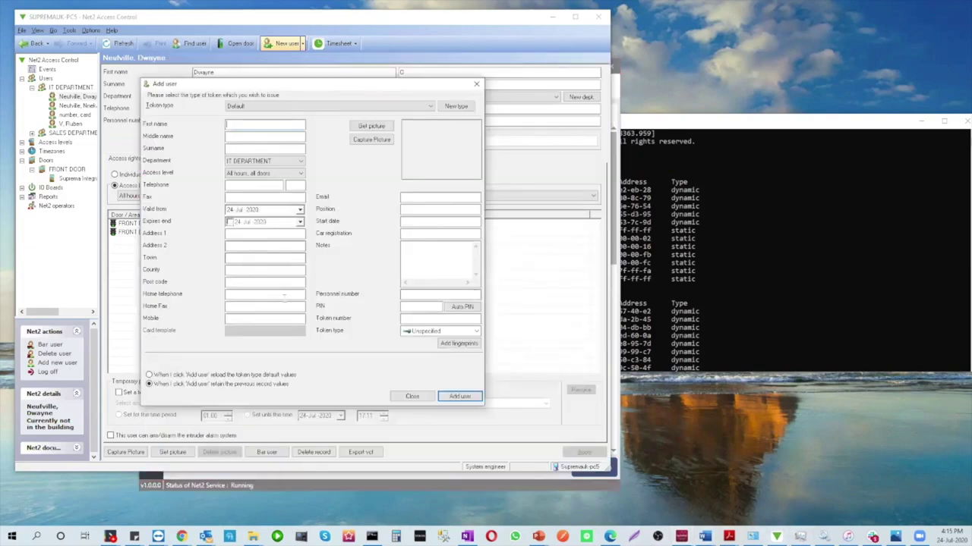
{"action": "left_click", "coordinate": [410, 396]}
{"action": "left_click", "coordinate": [47, 69]}
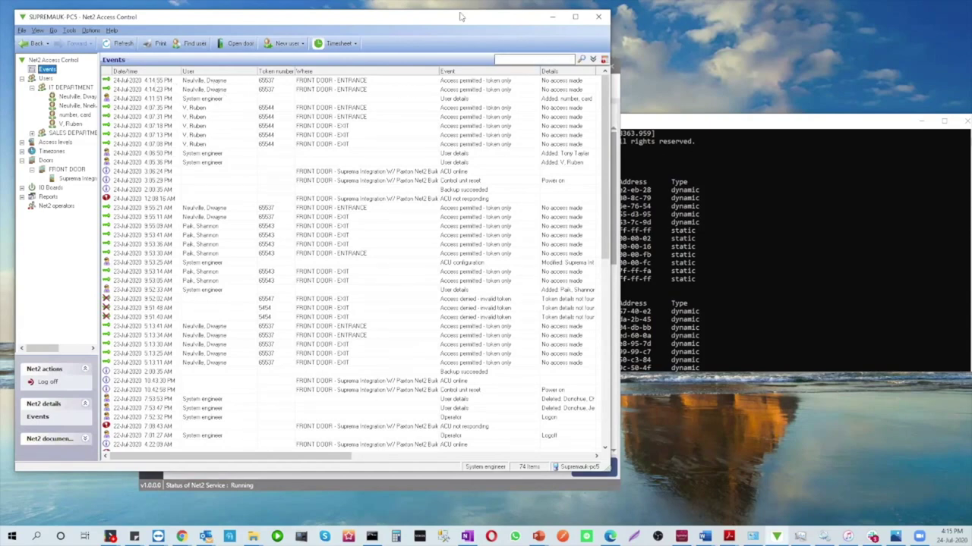
{"action": "left_click_drag", "start_coordinate": [455, 22], "coordinate": [829, 57]}
{"action": "left_click", "coordinate": [417, 96]}
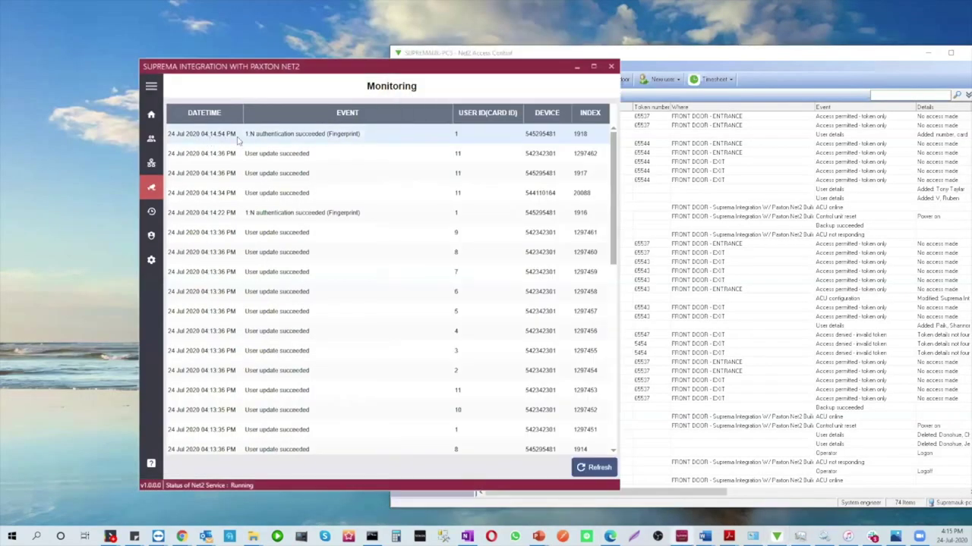
{"action": "left_click", "coordinate": [318, 141]}
Check the audit trail and users list, then go to the device settings page
{"action": "left_click", "coordinate": [151, 211]}
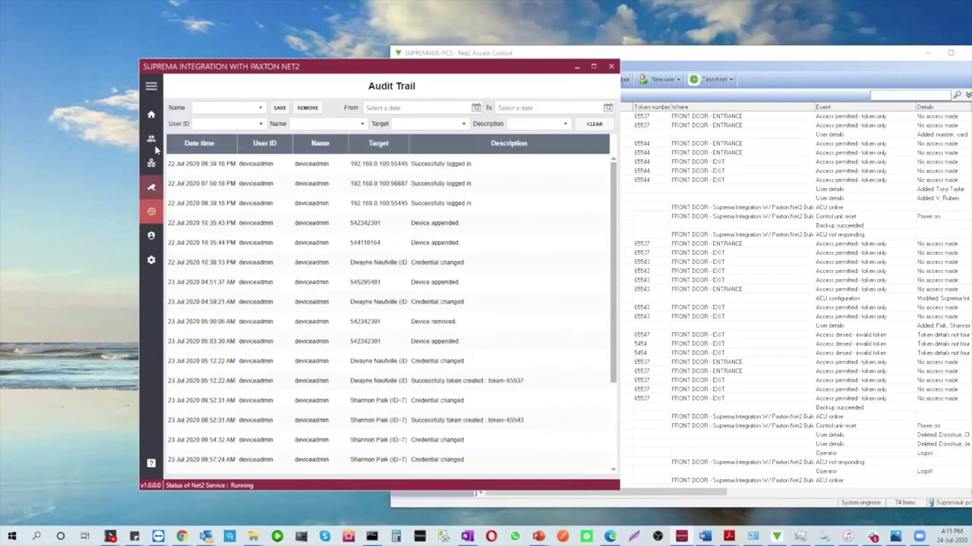
{"action": "left_click", "coordinate": [152, 141]}
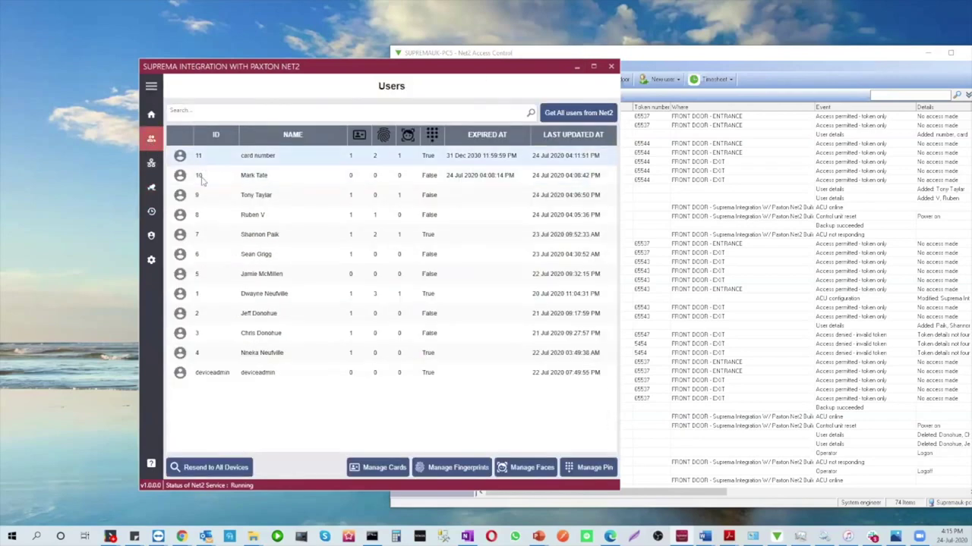
{"action": "left_click", "coordinate": [151, 260]}
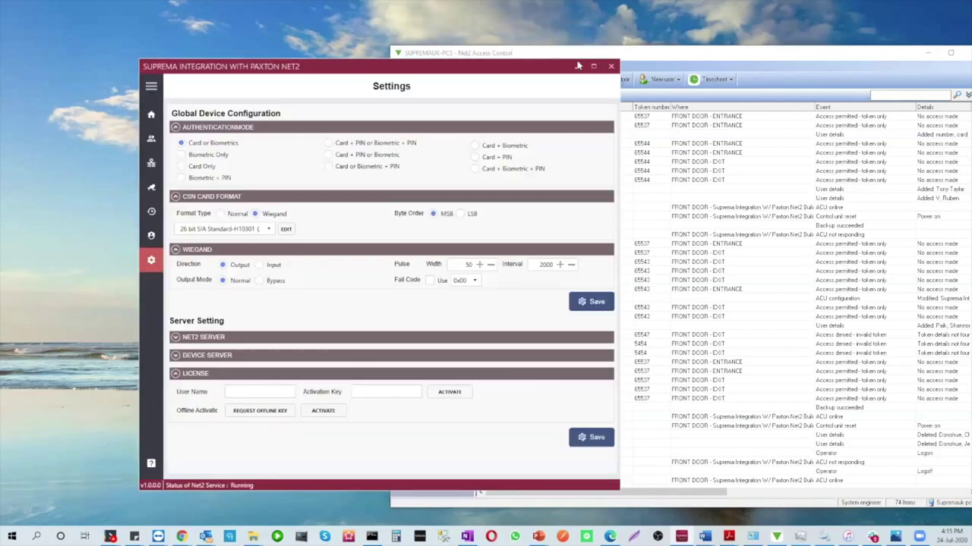
Maximize the window and try each authentication mode, leaving Card or Biometrics selected
{"action": "left_click", "coordinate": [595, 68]}
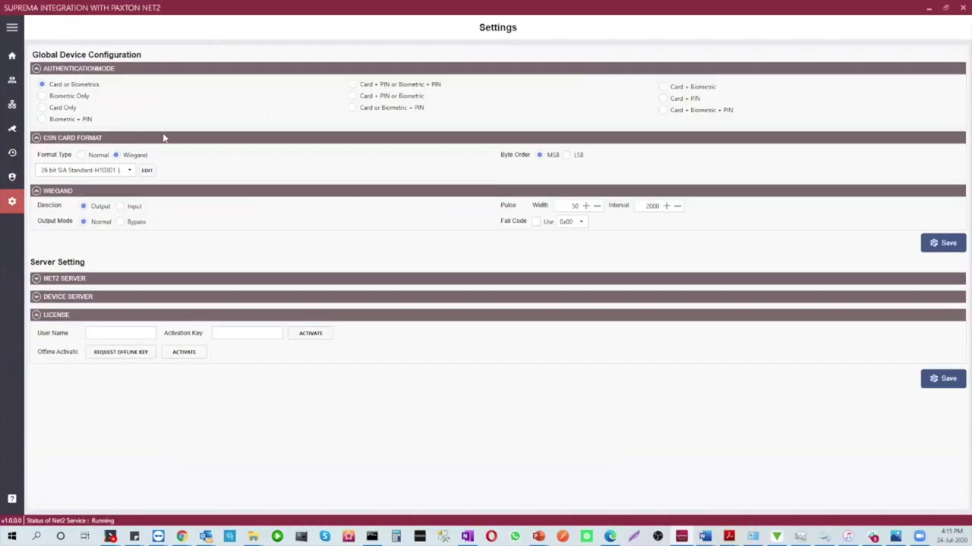
{"action": "left_click", "coordinate": [48, 98]}
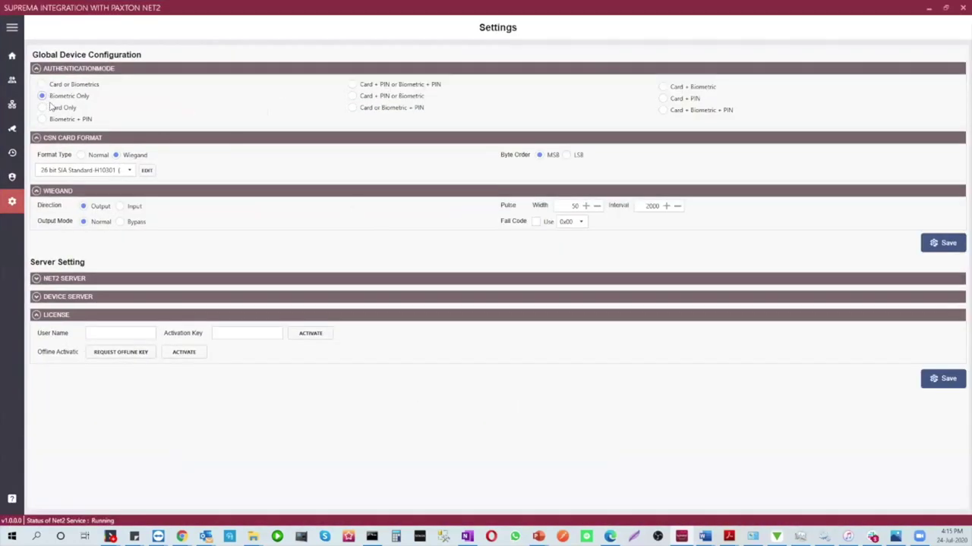
{"action": "left_click", "coordinate": [52, 108]}
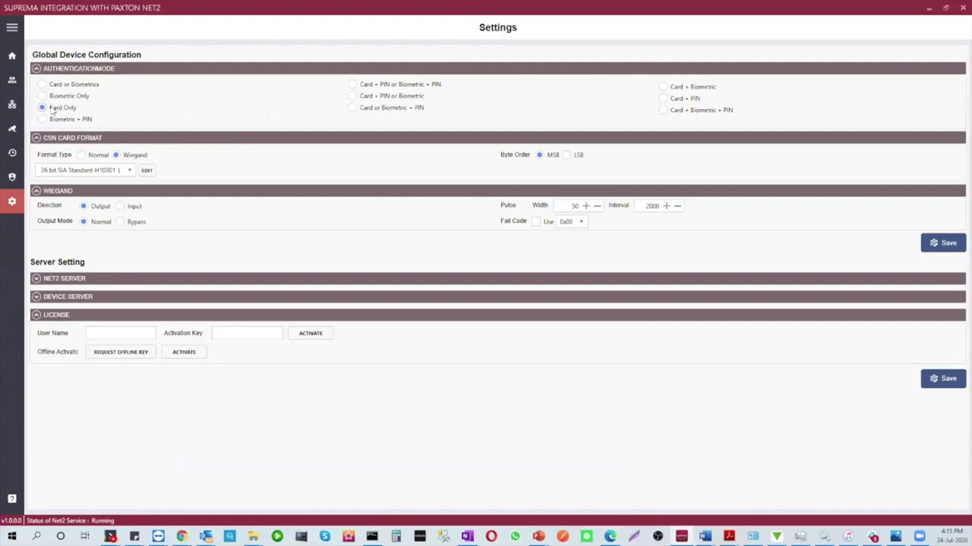
{"action": "left_click", "coordinate": [362, 86]}
{"action": "left_click", "coordinate": [353, 97]}
{"action": "left_click", "coordinate": [42, 85]}
Set the CSN card format to Custom (50 bits) and review its Wiegand bit layout
{"action": "left_click", "coordinate": [99, 171]}
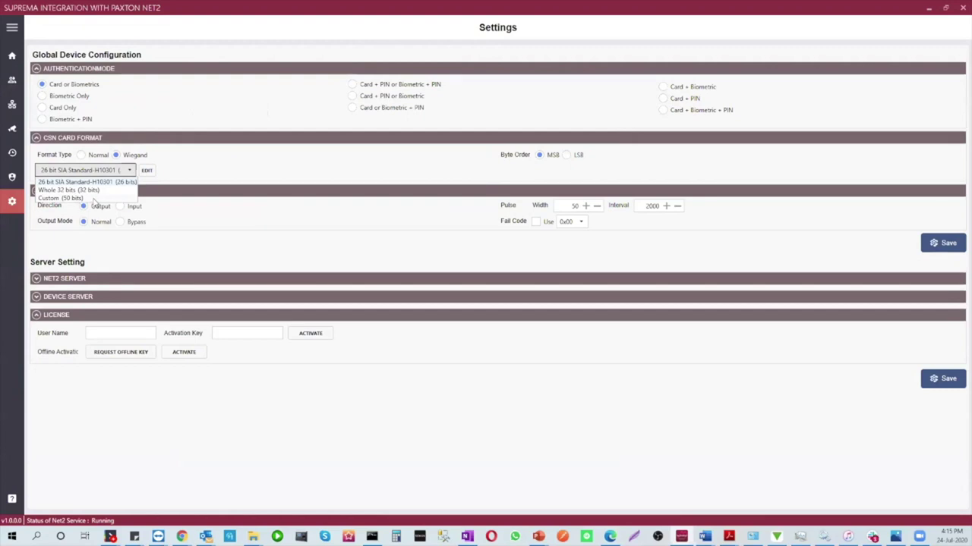
{"action": "left_click", "coordinate": [94, 198]}
{"action": "left_click", "coordinate": [146, 170]}
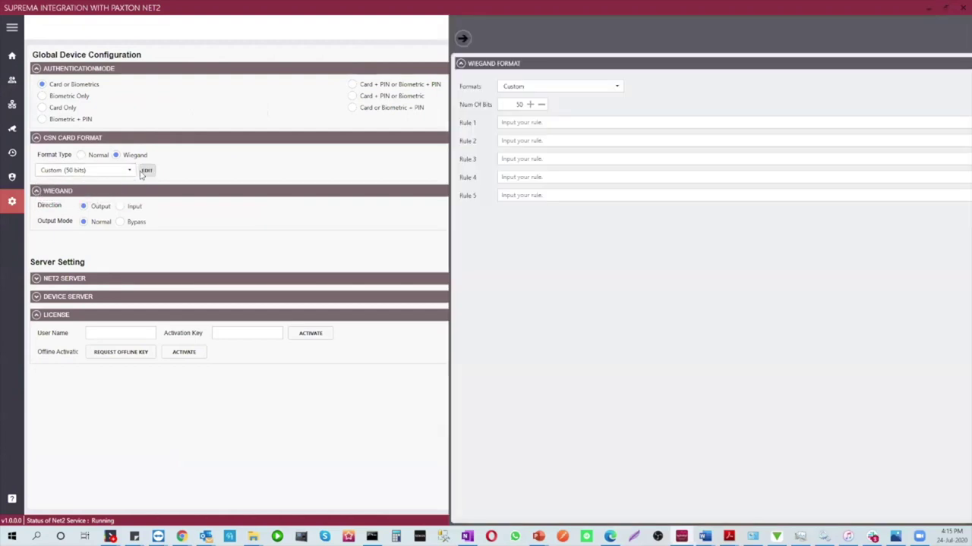
{"action": "left_click", "coordinate": [182, 88]}
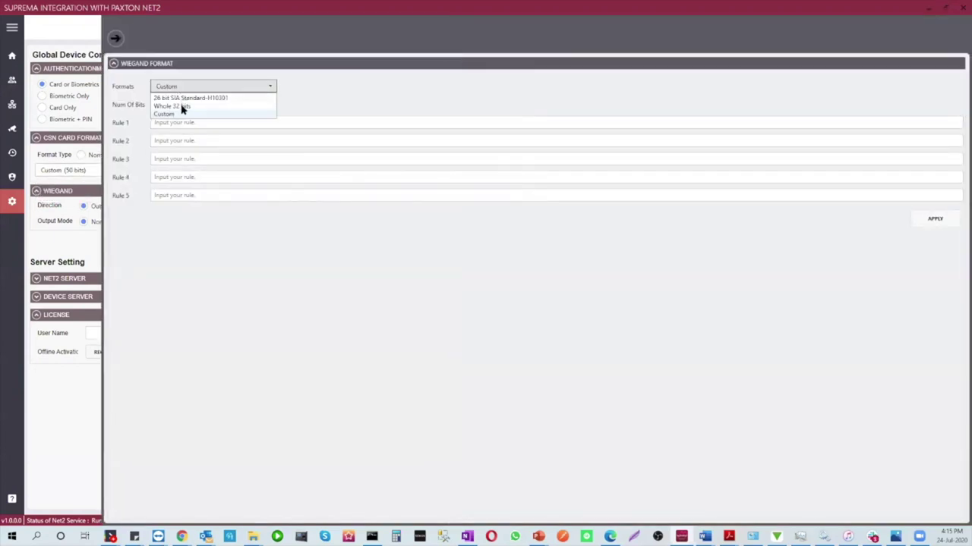
{"action": "left_click", "coordinate": [185, 90]}
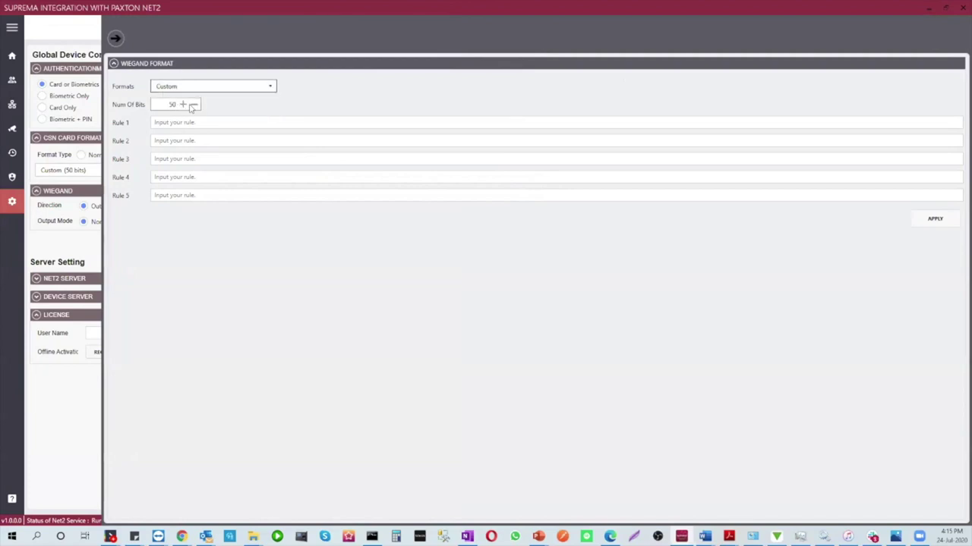
{"action": "left_click", "coordinate": [194, 105]}
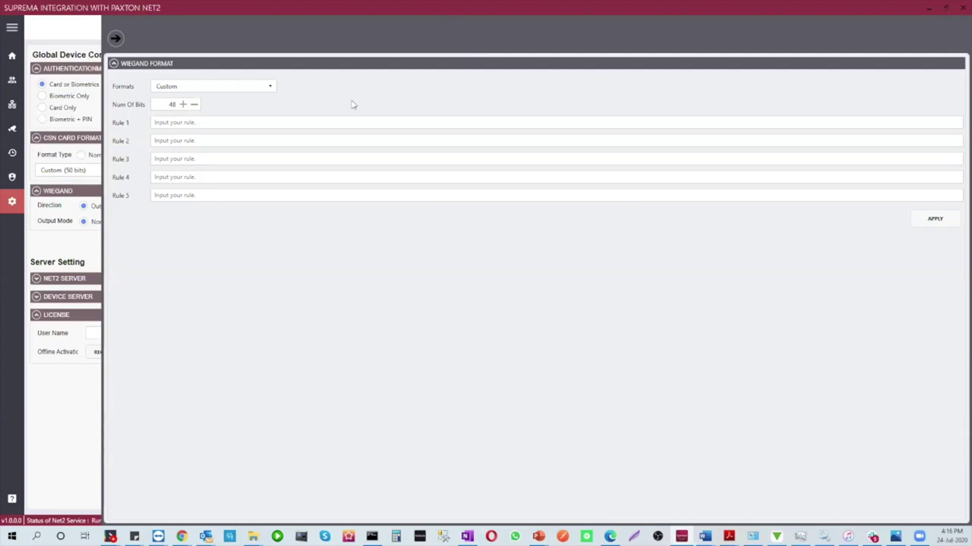
{"action": "left_click", "coordinate": [116, 39]}
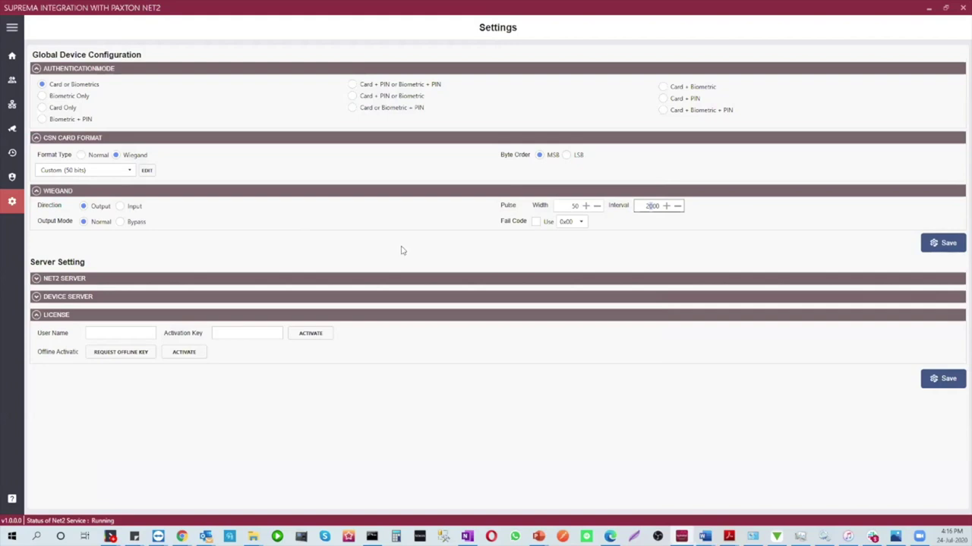
Switch Wiegand output mode to Bypass and back to Normal, and check Net2 server address 127.0.0.1
{"action": "left_click", "coordinate": [120, 222]}
{"action": "left_click", "coordinate": [84, 221]}
{"action": "left_click", "coordinate": [70, 279]}
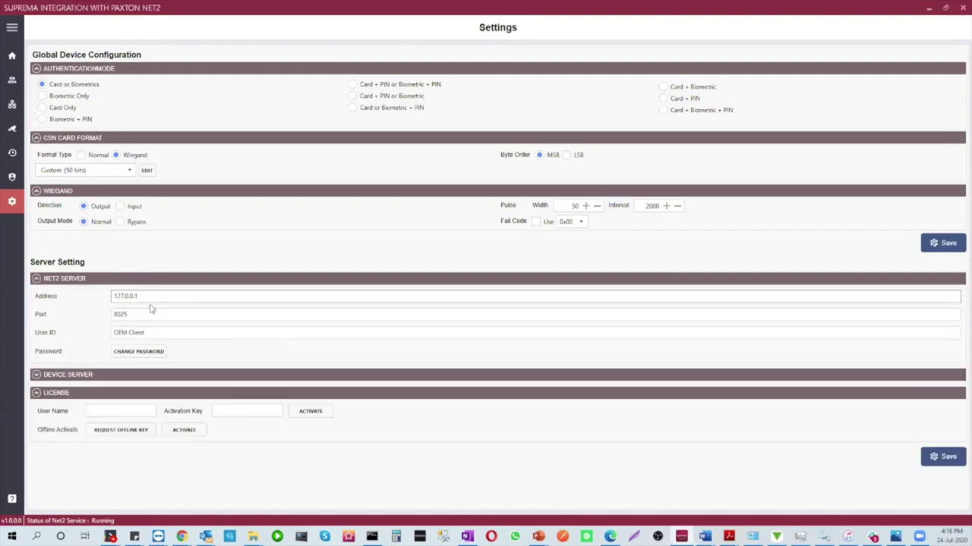
{"action": "left_click_drag", "start_coordinate": [161, 296], "coordinate": [87, 297]}
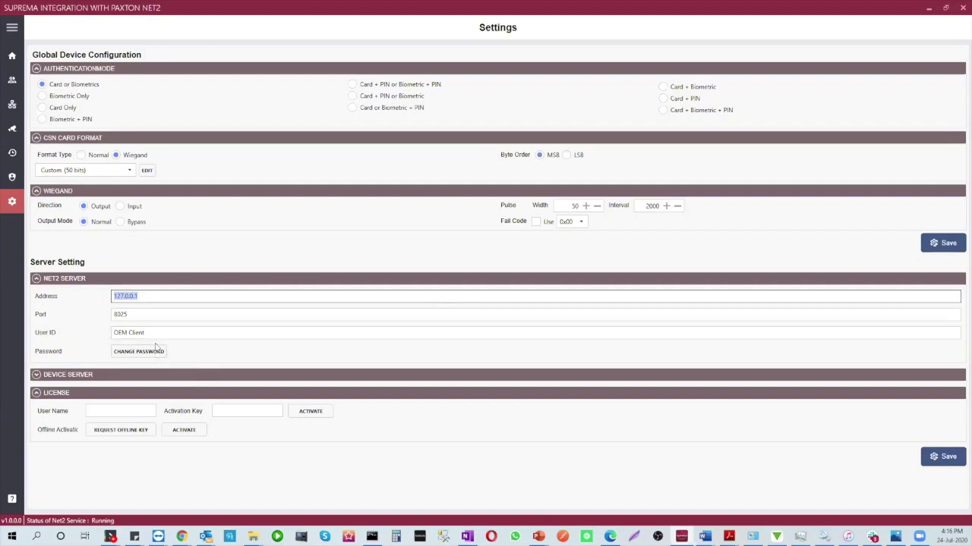
Review the device server connection and licence user name and key fields, then go to Accounts
{"action": "left_click", "coordinate": [79, 376]}
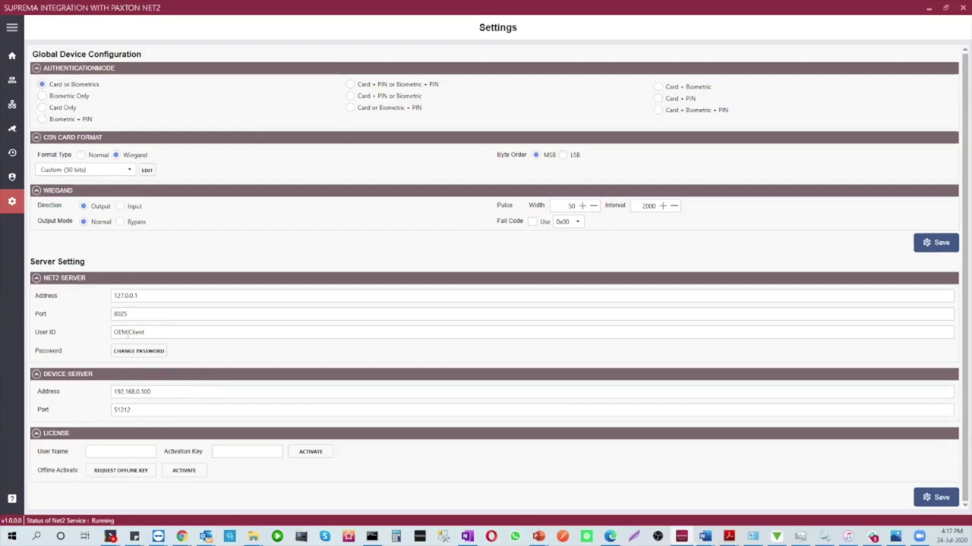
{"action": "left_click", "coordinate": [104, 452]}
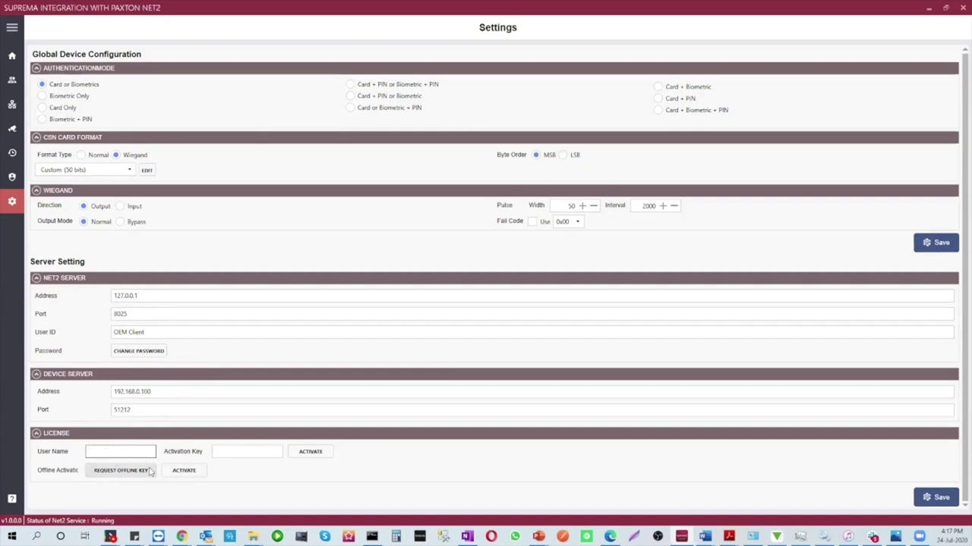
{"action": "left_click", "coordinate": [214, 451]}
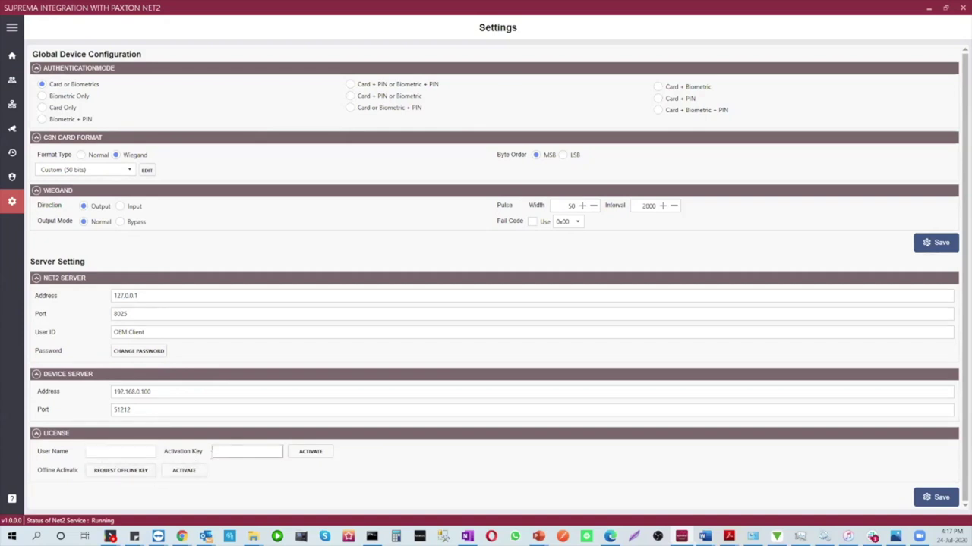
{"action": "left_click", "coordinate": [15, 182]}
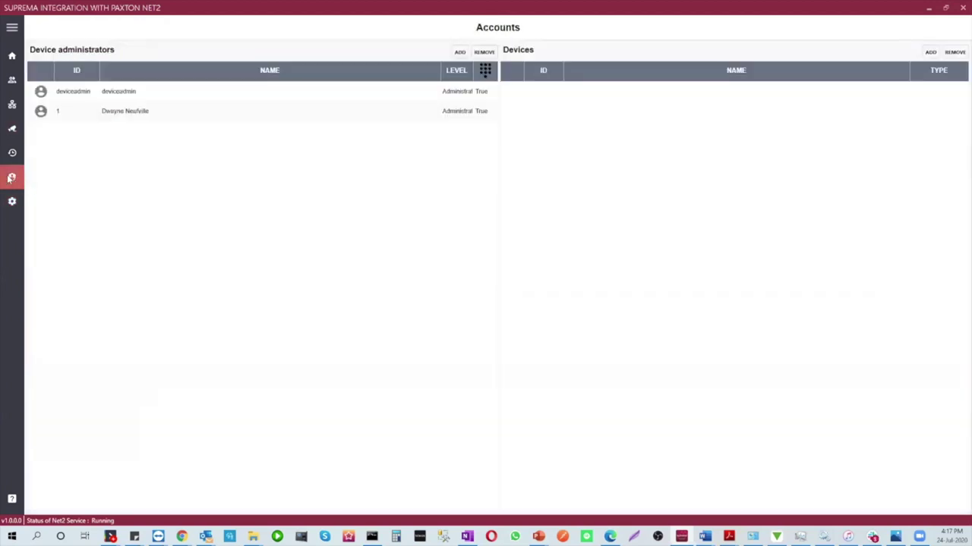
Add user 8 as a device administrator with Administrator level
{"action": "left_click", "coordinate": [459, 51]}
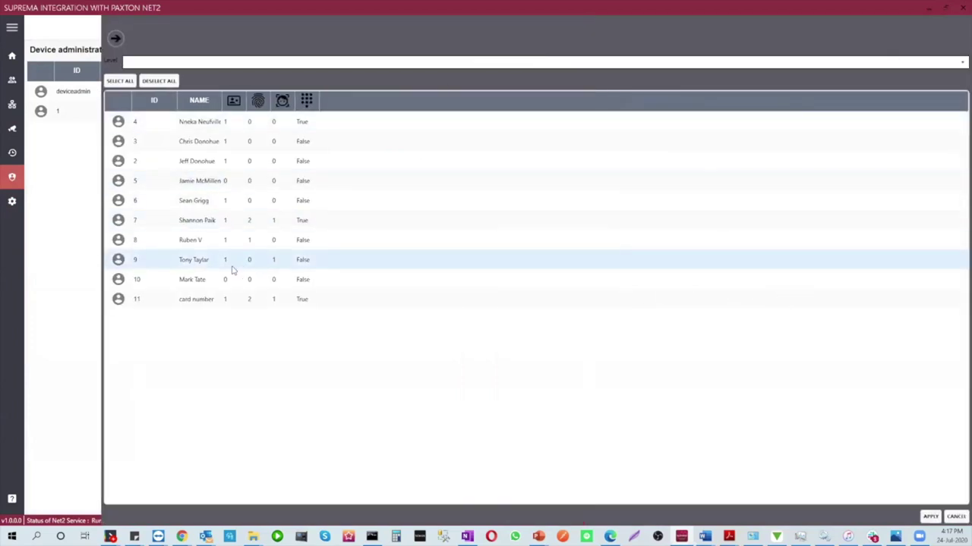
{"action": "left_click", "coordinate": [190, 242]}
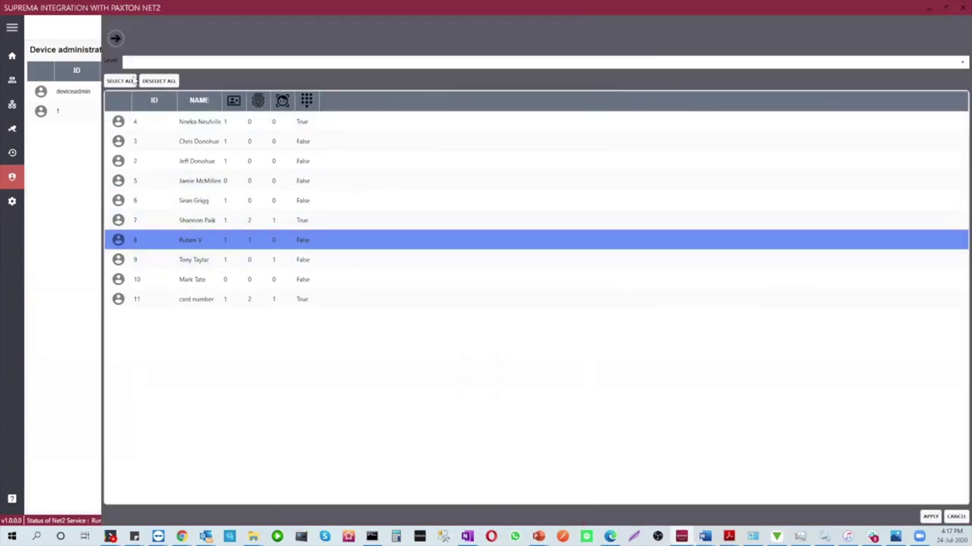
{"action": "left_click", "coordinate": [131, 62]}
{"action": "left_click", "coordinate": [132, 79]}
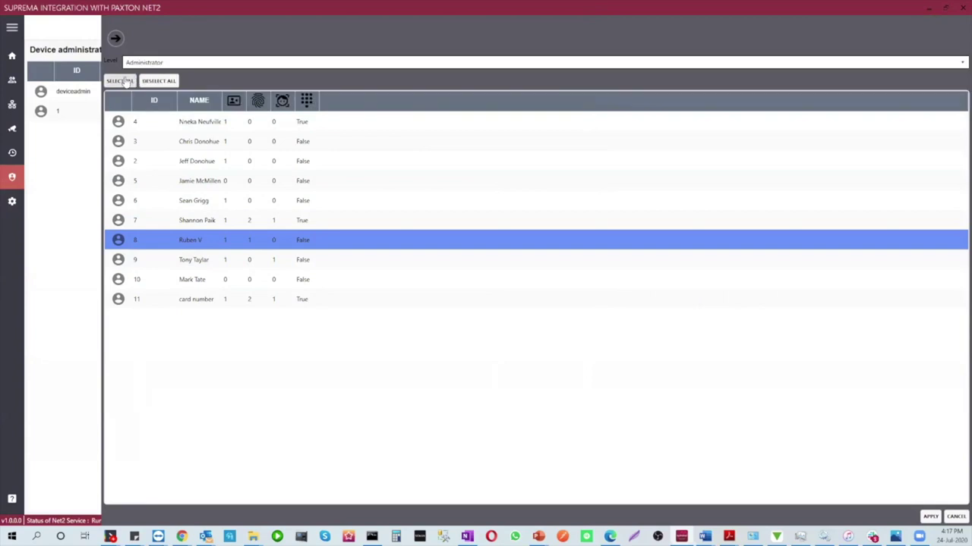
{"action": "left_click", "coordinate": [930, 516]}
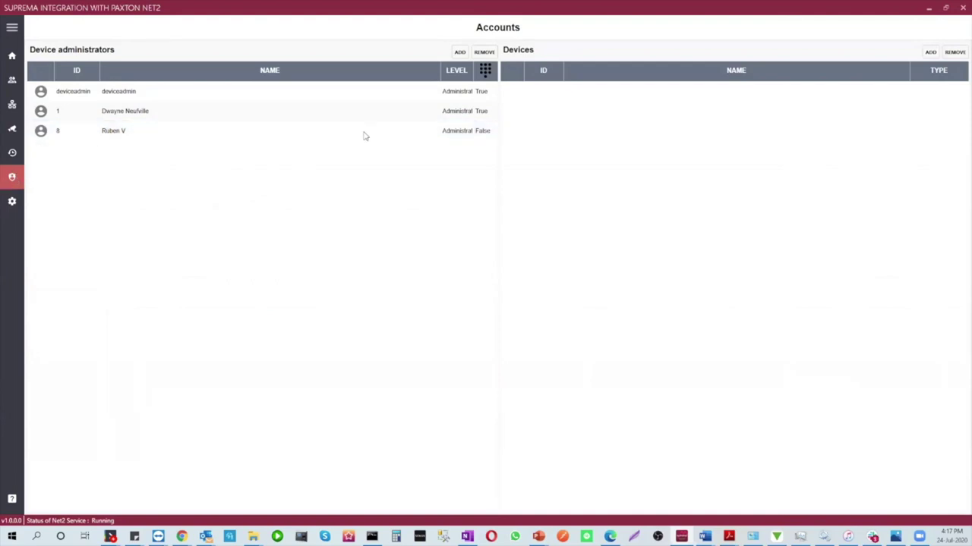
Dismiss the Not selected warning and go to the audit trail log
{"action": "left_click", "coordinate": [929, 52]}
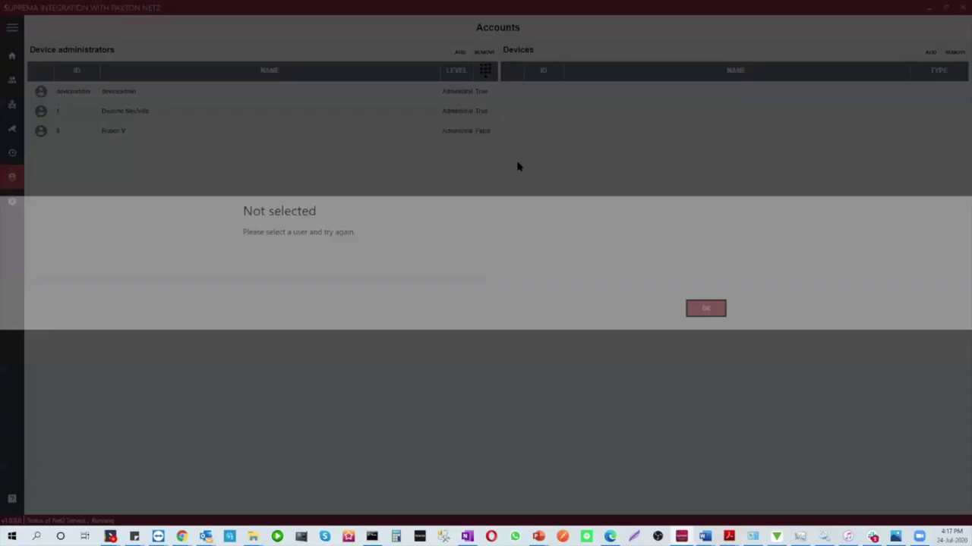
{"action": "left_click", "coordinate": [705, 309]}
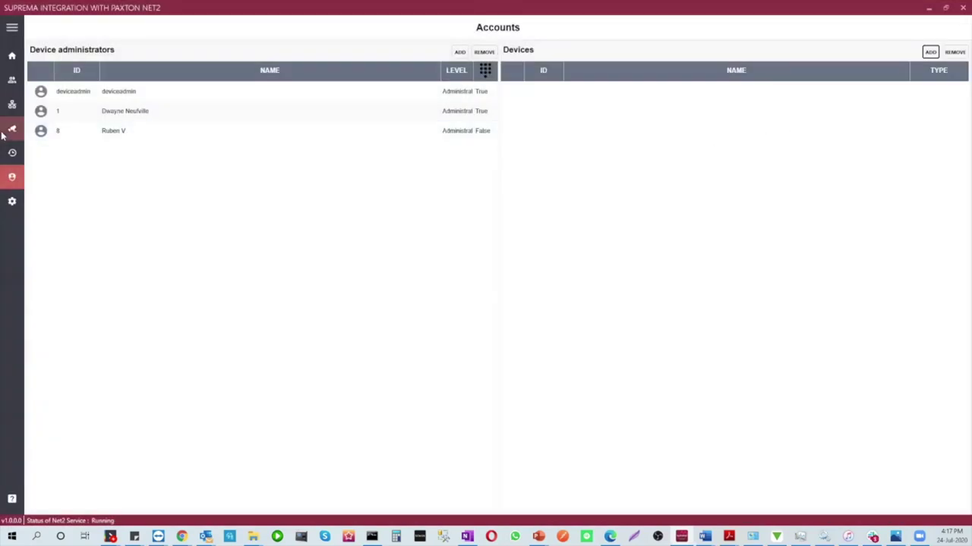
{"action": "left_click", "coordinate": [11, 152]}
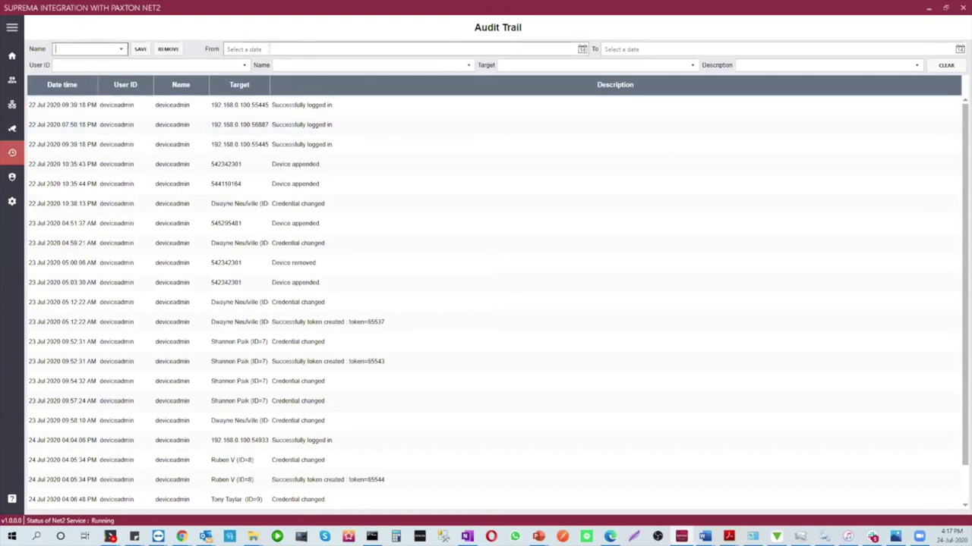
Filter the audit trail by three ticked targets: two devices and one user
{"action": "left_click", "coordinate": [462, 65]}
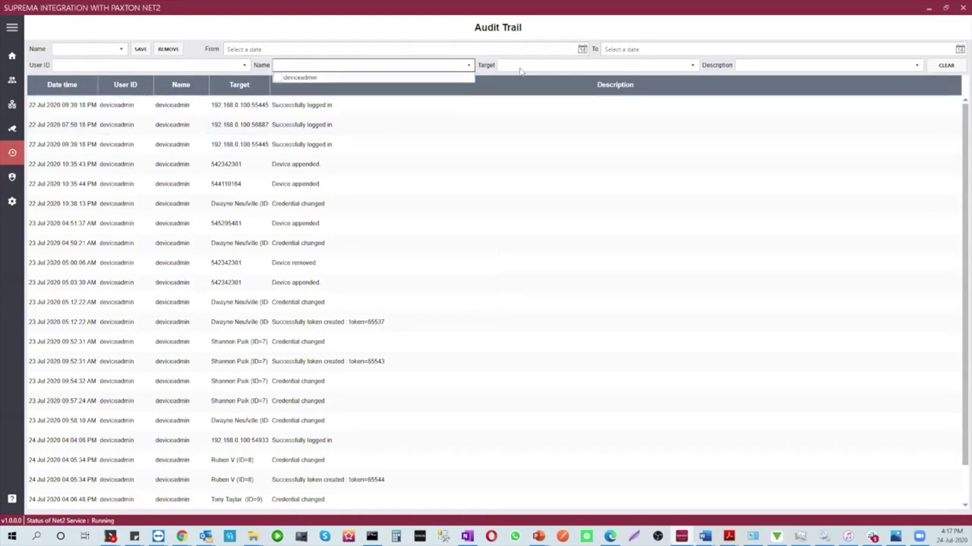
{"action": "left_click", "coordinate": [383, 84]}
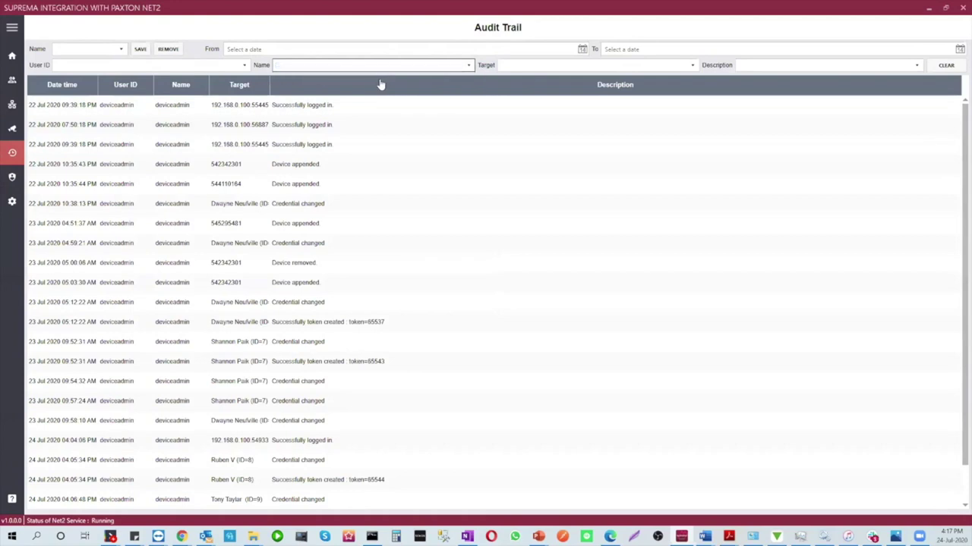
{"action": "left_click", "coordinate": [692, 65]}
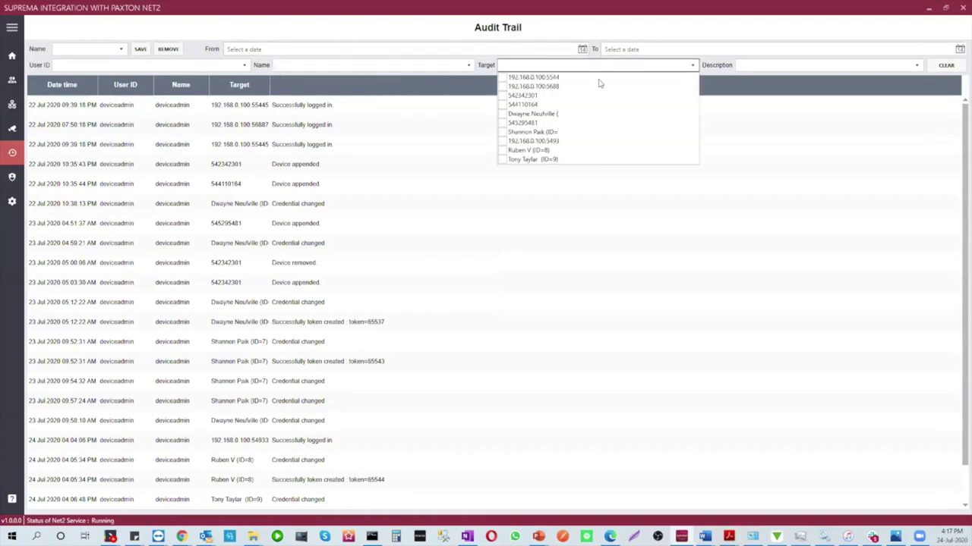
{"action": "left_click", "coordinate": [502, 96]}
{"action": "left_click", "coordinate": [501, 105]}
{"action": "left_click", "coordinate": [502, 114]}
{"action": "left_click", "coordinate": [810, 66]}
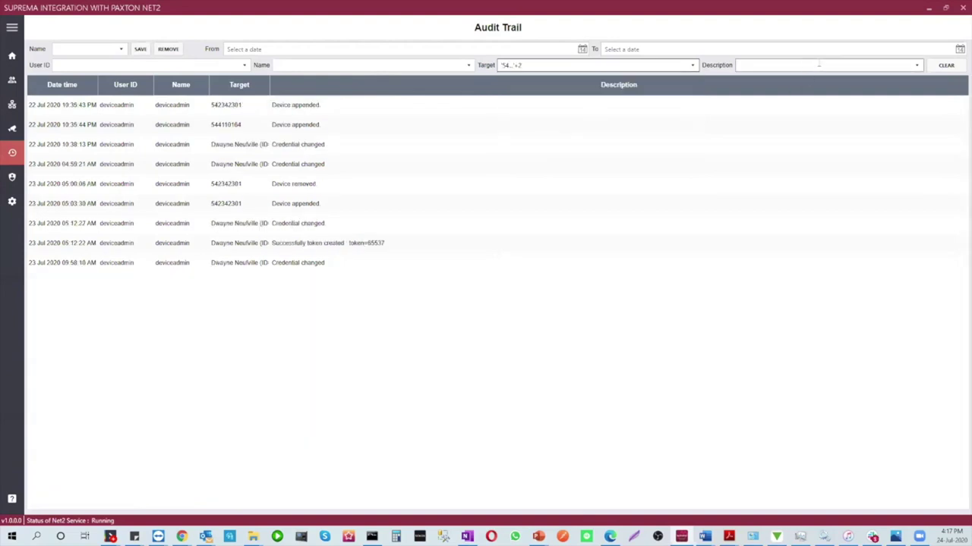
Check the description filter, then pass through Monitoring to the Devices list
{"action": "left_click", "coordinate": [916, 65]}
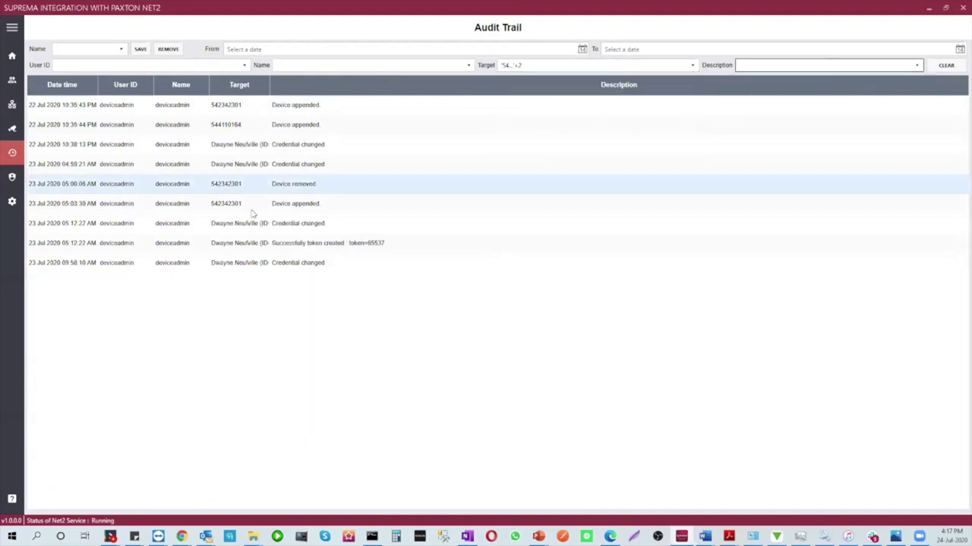
{"action": "left_click", "coordinate": [10, 130]}
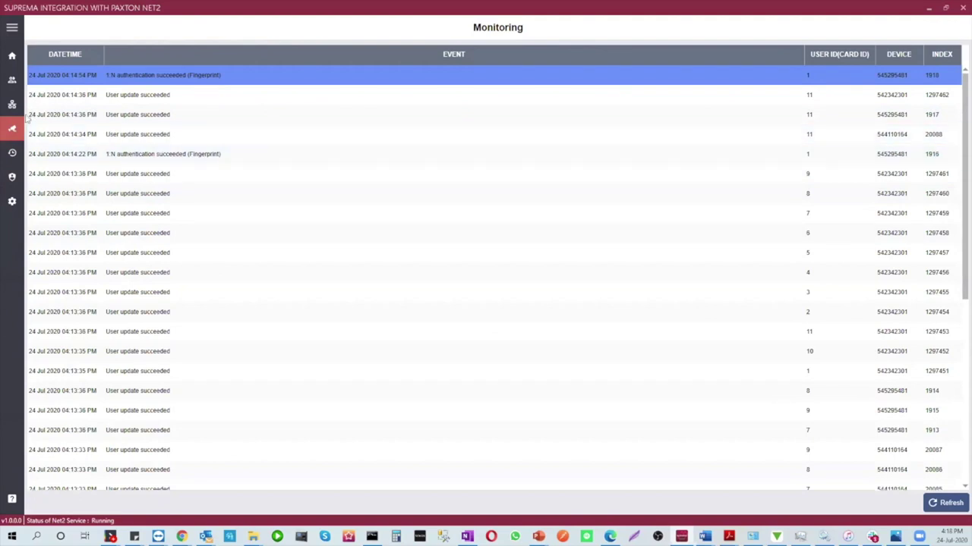
{"action": "left_click", "coordinate": [11, 104]}
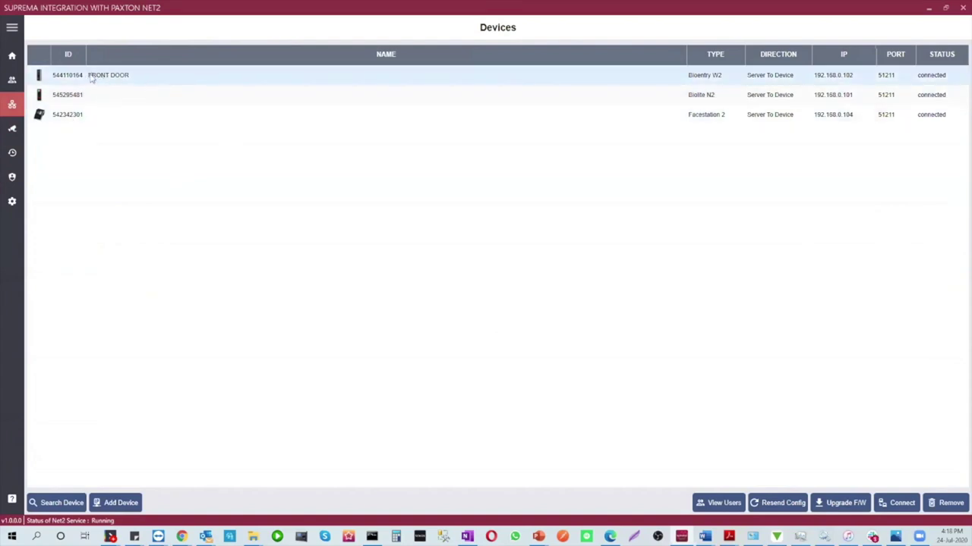
Locate the FRONT DOOR reader and rename it to FRONT DOOR 2
{"action": "right_click", "coordinate": [92, 78]}
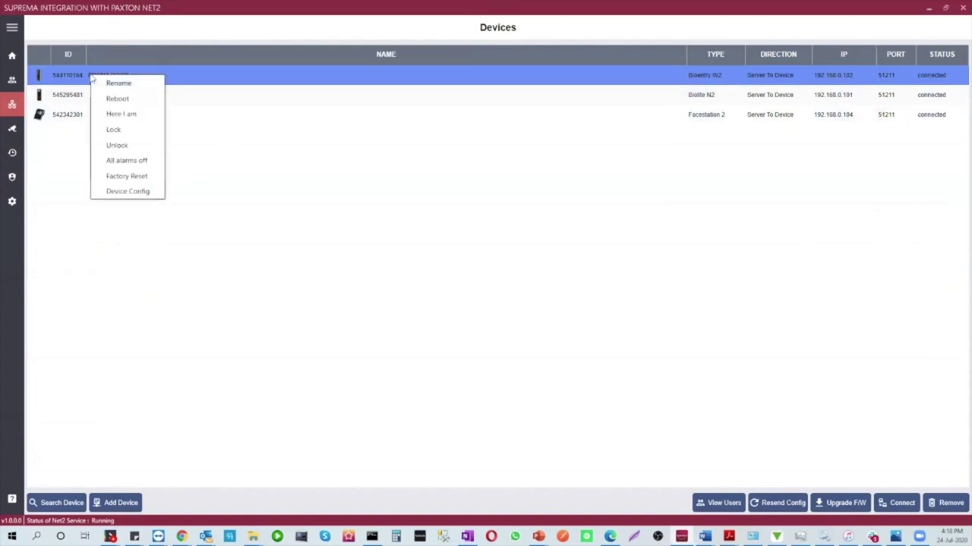
{"action": "left_click", "coordinate": [119, 115]}
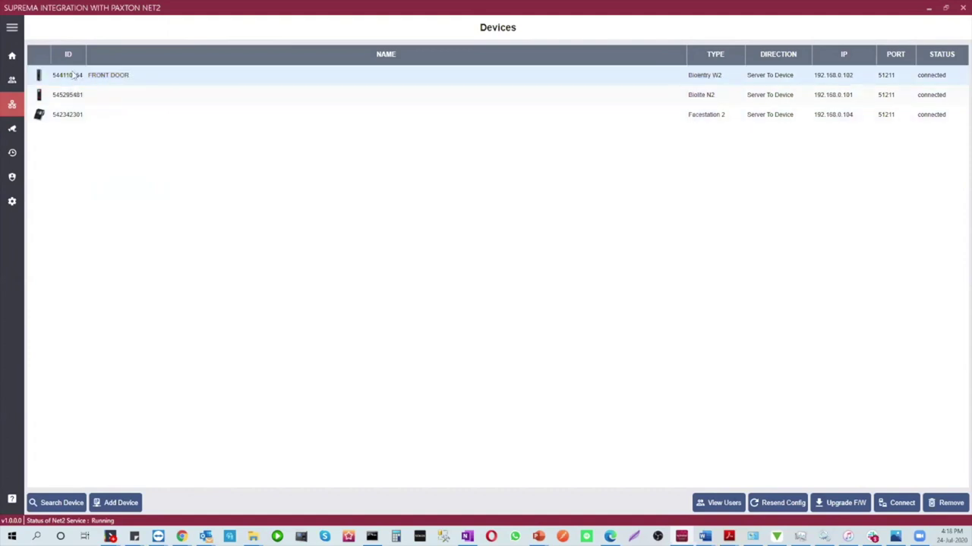
{"action": "right_click", "coordinate": [74, 74]}
{"action": "left_click", "coordinate": [94, 81]}
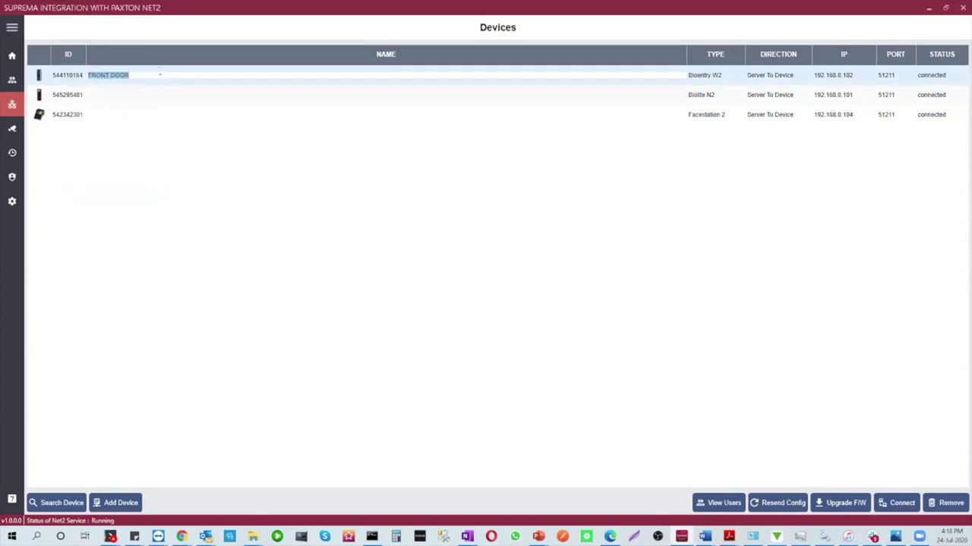
{"action": "left_click", "coordinate": [155, 75]}
{"action": "type", "text": "2"}
{"action": "key", "text": "Return"}
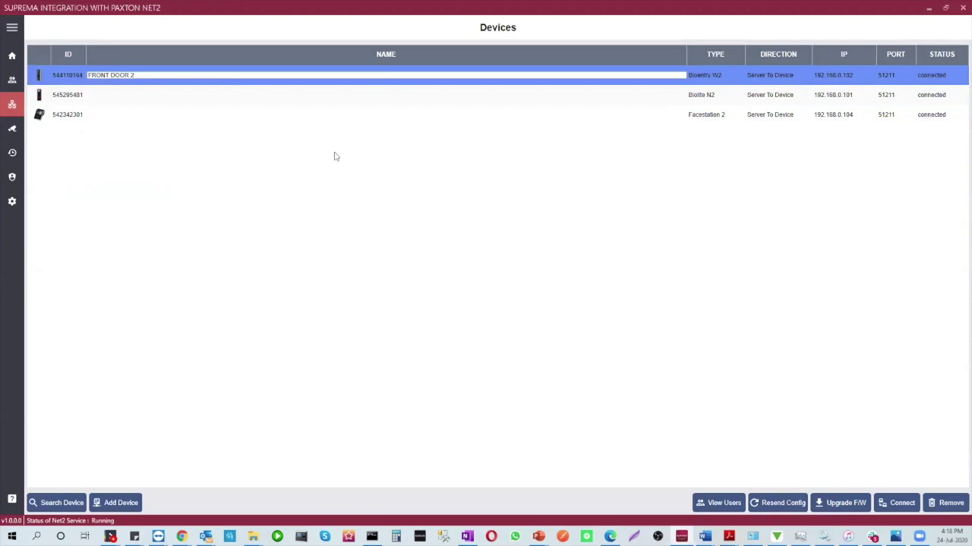
Open the Biolite N2 device's configuration from the Devices list
{"action": "right_click", "coordinate": [93, 94]}
{"action": "left_click", "coordinate": [96, 95]}
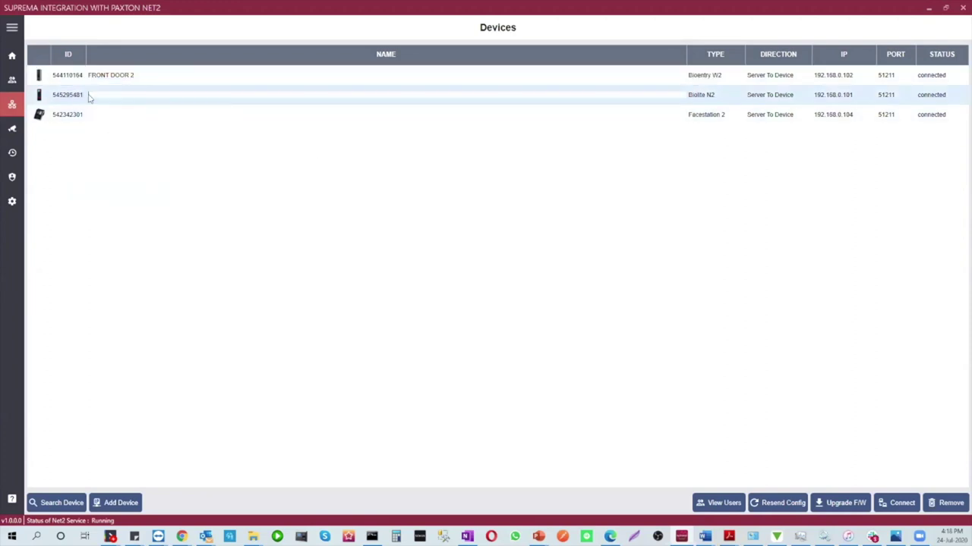
{"action": "double_click", "coordinate": [85, 97]}
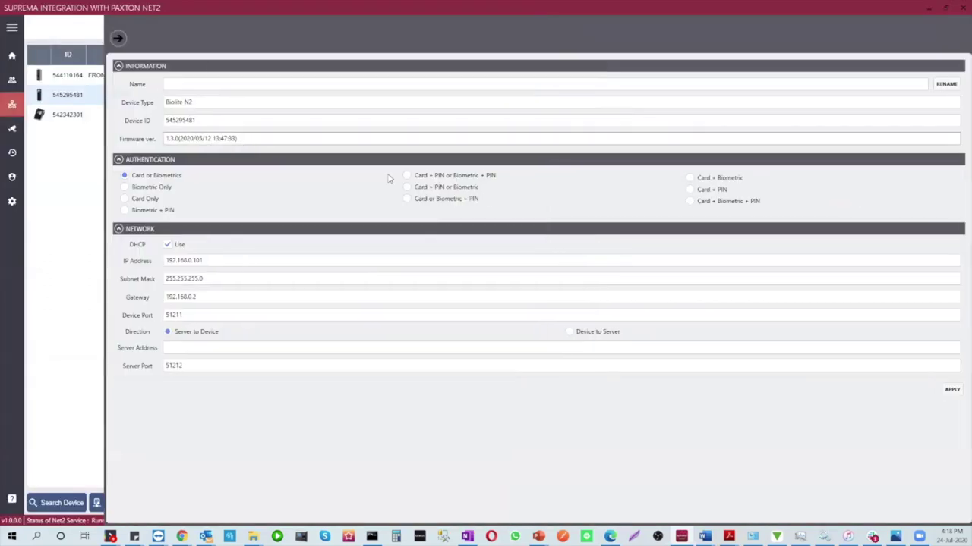
Try the Biolite N2 authentication modes, ending on Biometric + PIN
{"action": "left_click", "coordinate": [123, 189]}
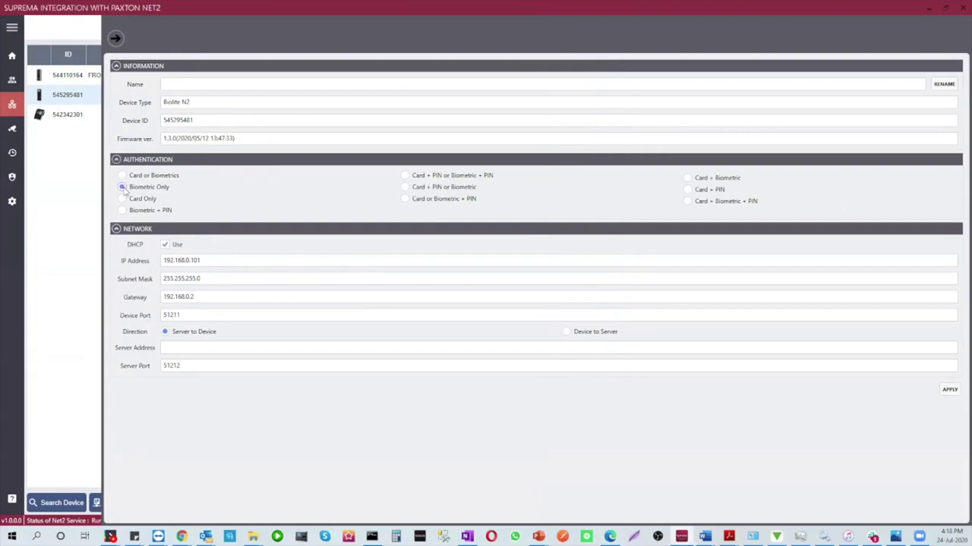
{"action": "left_click", "coordinate": [419, 199]}
{"action": "left_click", "coordinate": [689, 189]}
{"action": "left_click", "coordinate": [137, 213]}
Toggle DHCP off and on, set direction to Server to Device, and return to the list
{"action": "left_click", "coordinate": [164, 246]}
{"action": "left_click", "coordinate": [165, 246]}
{"action": "left_click", "coordinate": [498, 349]}
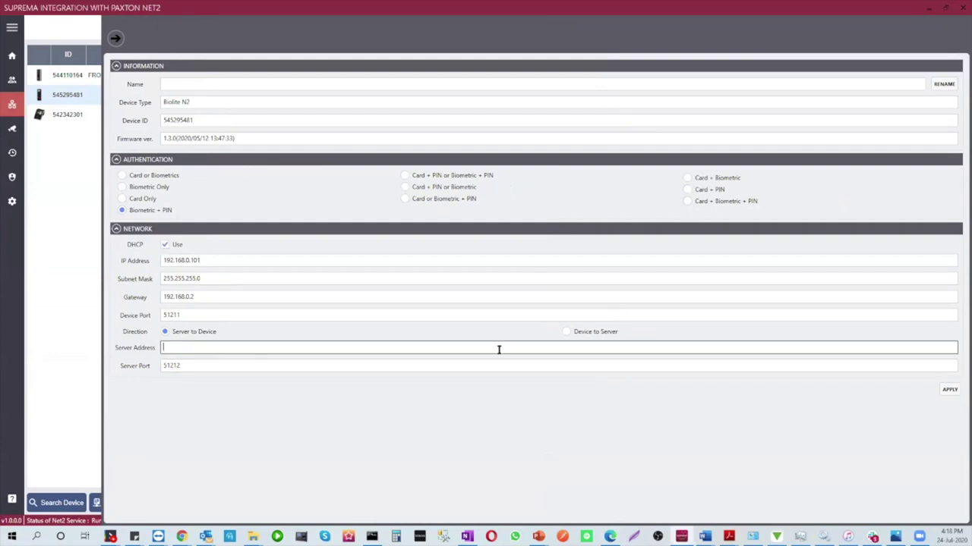
{"action": "left_click", "coordinate": [267, 346]}
{"action": "left_click", "coordinate": [164, 332]}
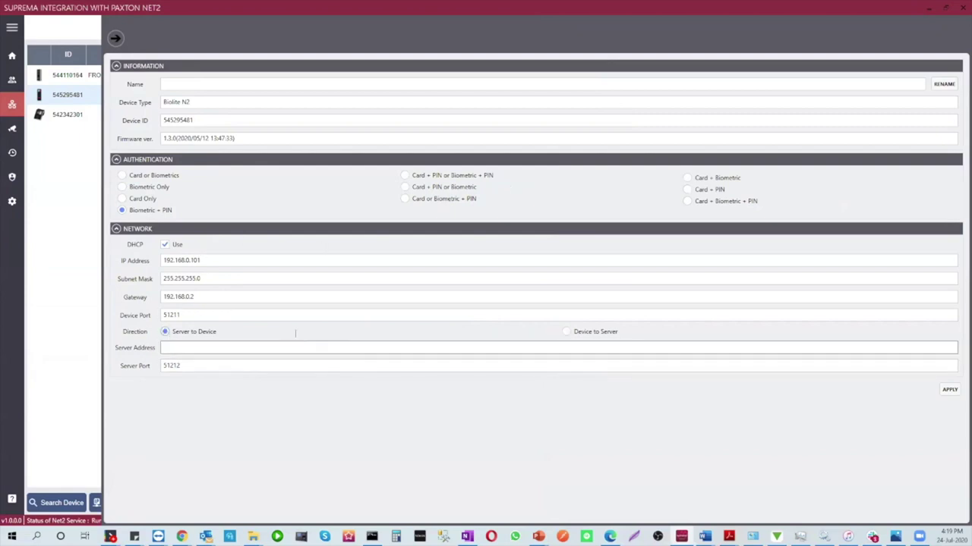
{"action": "left_click", "coordinate": [116, 39]}
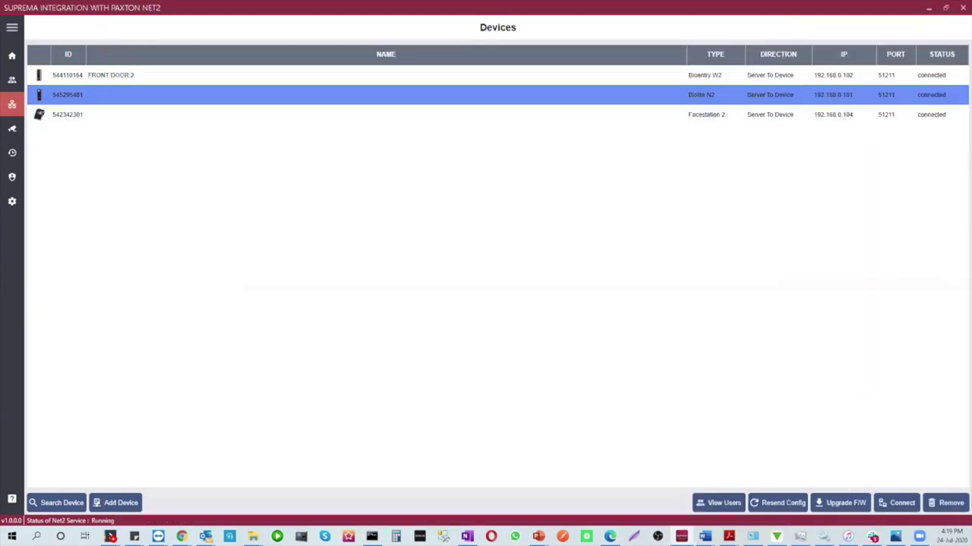
Place the Suprema Users list beside Net2 and start a new Net2 user
{"action": "left_click", "coordinate": [11, 79]}
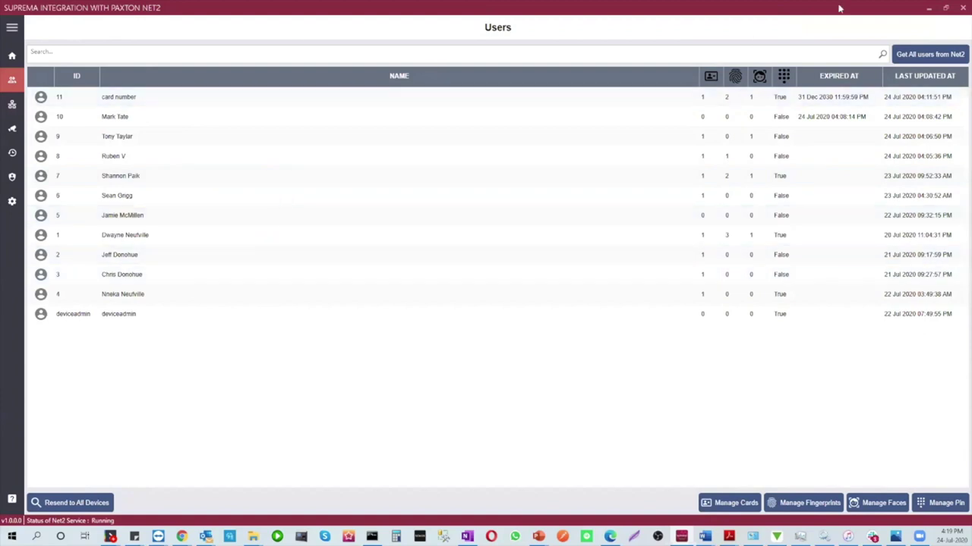
{"action": "left_click", "coordinate": [946, 9]}
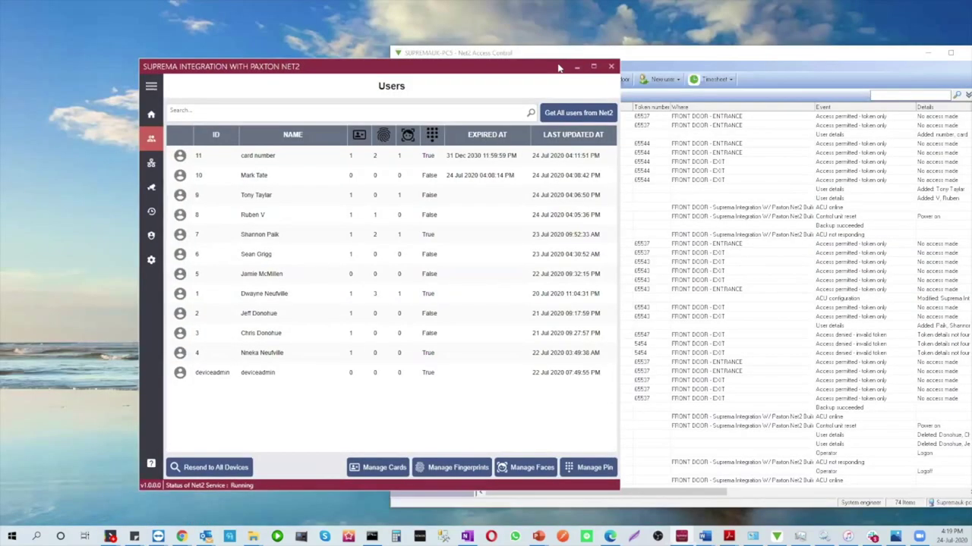
{"action": "left_click_drag", "start_coordinate": [437, 73], "coordinate": [309, 78]}
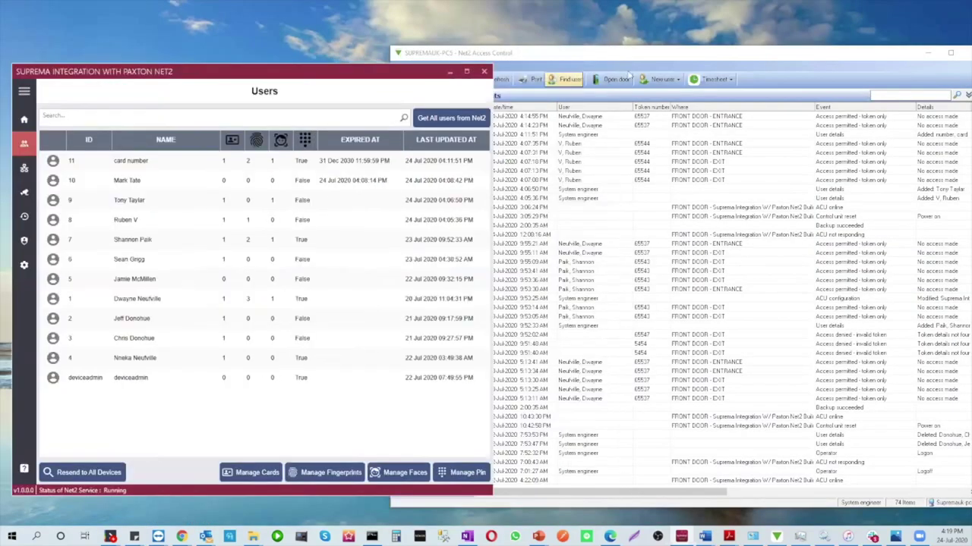
{"action": "left_click", "coordinate": [630, 55]}
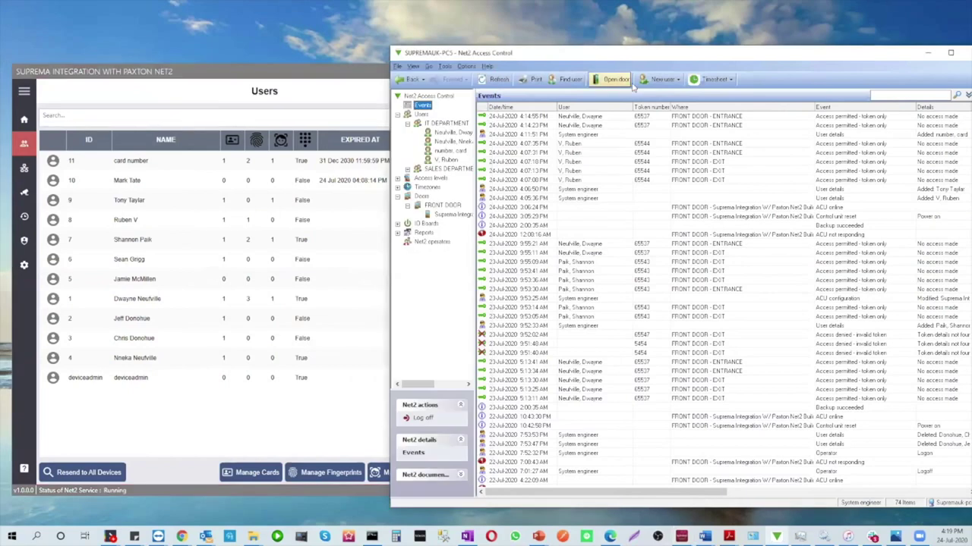
{"action": "left_click", "coordinate": [657, 79]}
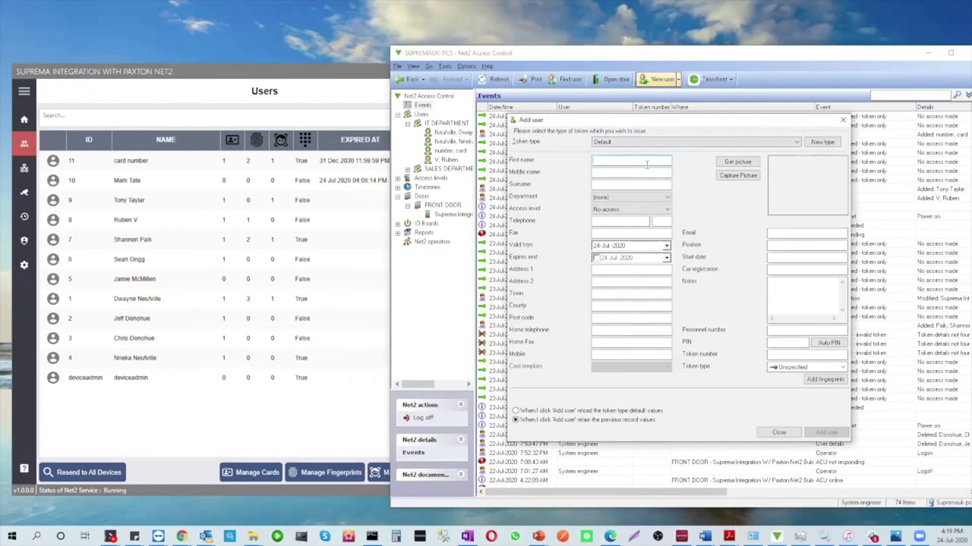
Enter the new user's first name and surname, assign IT DEPARTMENT, and save
{"action": "type", "text": "N"}
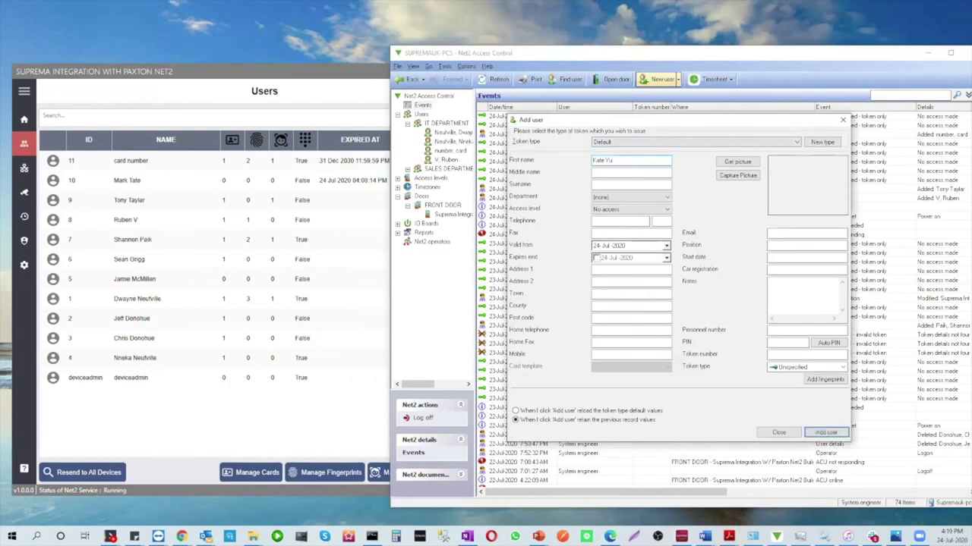
{"action": "left_click", "coordinate": [614, 184]}
{"action": "left_click", "coordinate": [644, 198]}
{"action": "left_click", "coordinate": [642, 212]}
{"action": "left_click", "coordinate": [823, 433]}
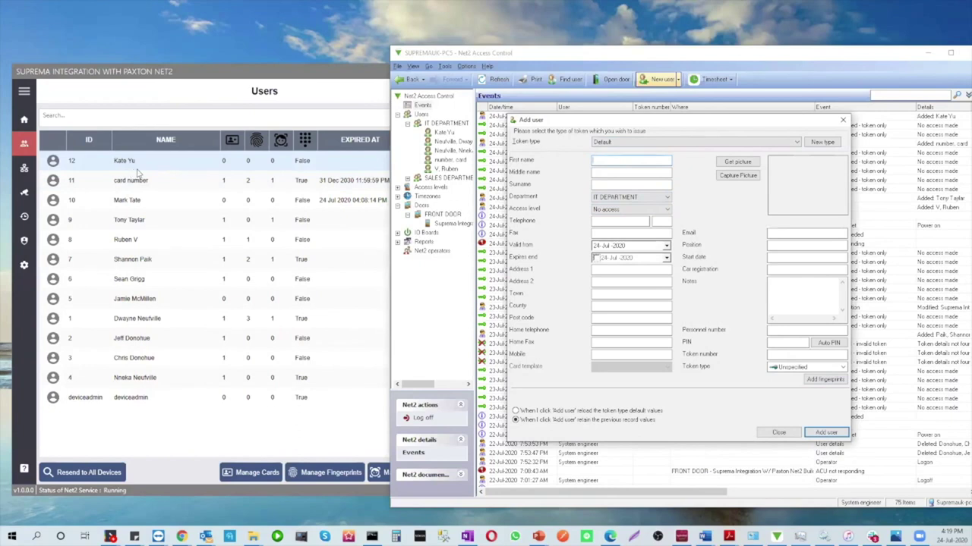
Confirm the new user appears as ID 12 in the Suprema users list
{"action": "left_click", "coordinate": [137, 173]}
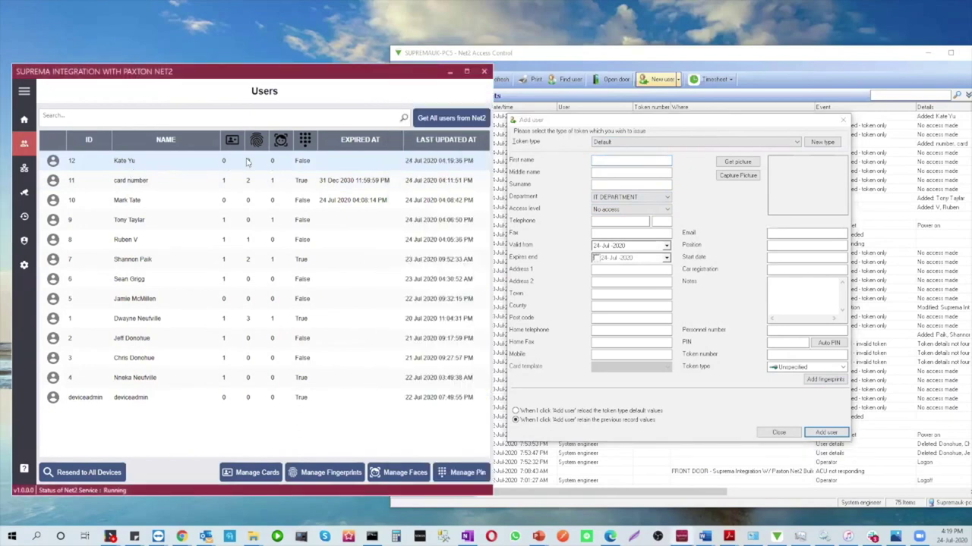
{"action": "left_click", "coordinate": [302, 161]}
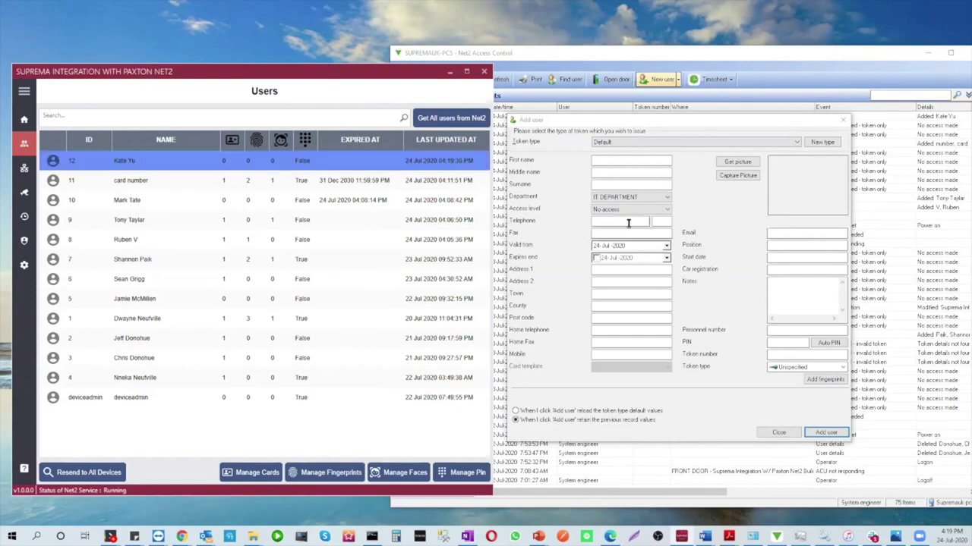
{"action": "left_click", "coordinate": [598, 164]}
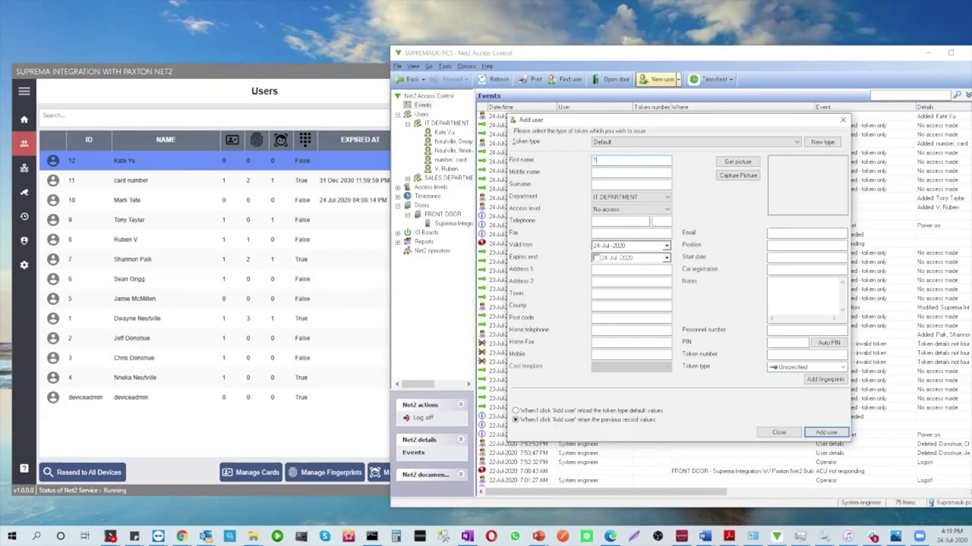
Add the user, capture two fingerprint templates on the Bioentry W2, and save
{"action": "key", "text": "shift+Tab"}
{"action": "left_click", "coordinate": [824, 379]}
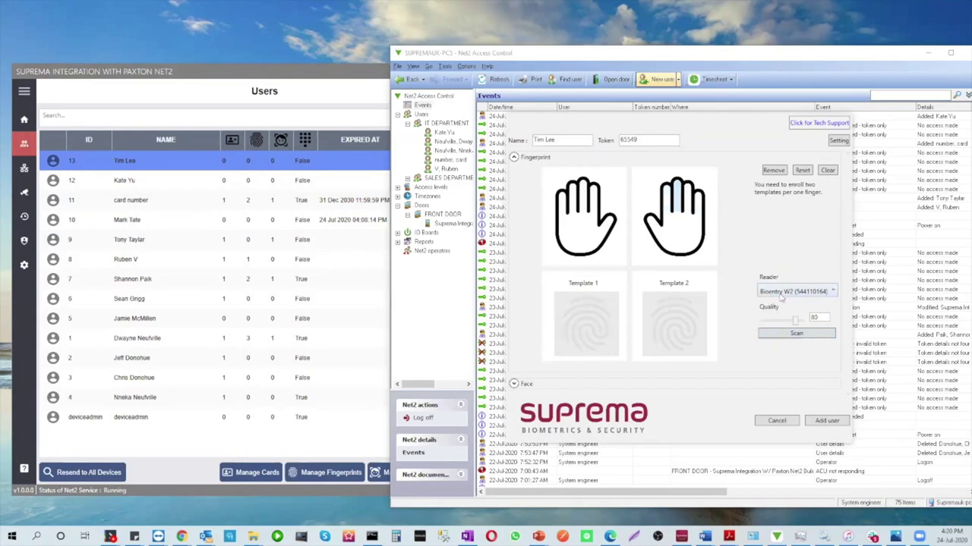
{"action": "left_click", "coordinate": [790, 333]}
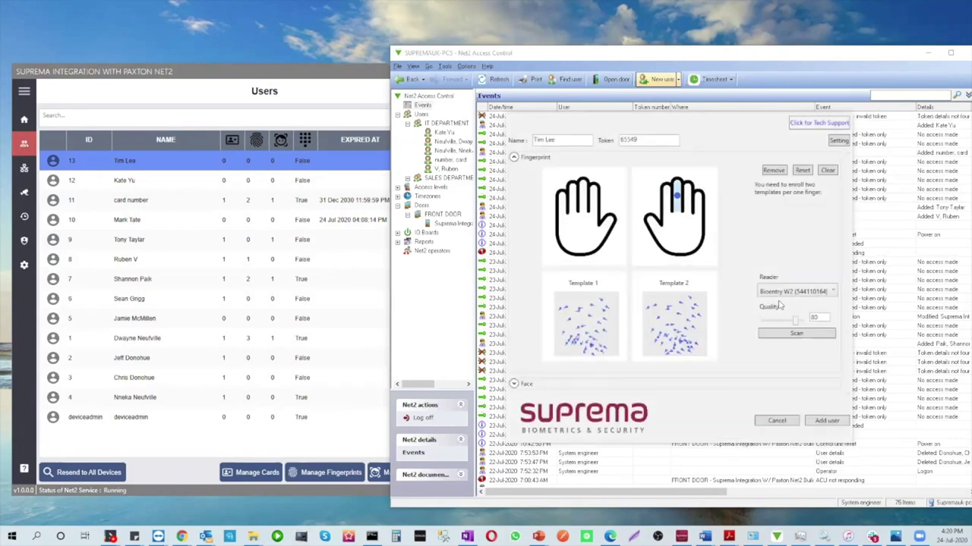
{"action": "left_click", "coordinate": [834, 421]}
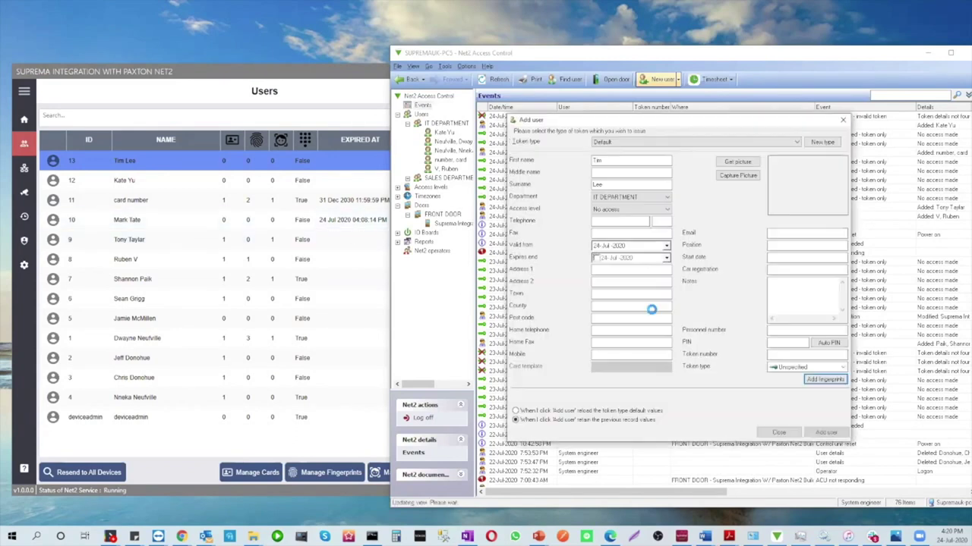
Select the newly added user, then review the Audit Trail and Monitoring for the user's device updates
{"action": "left_click", "coordinate": [226, 162]}
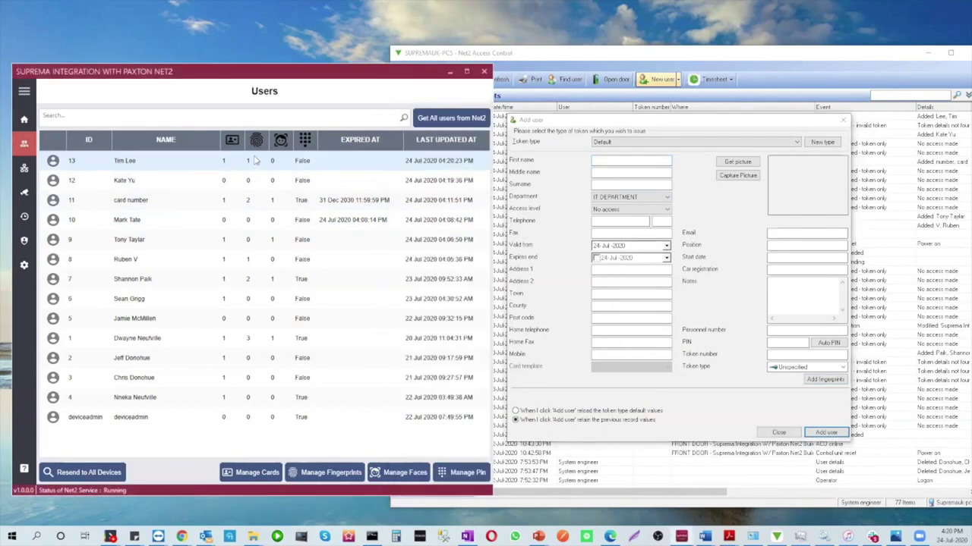
{"action": "left_click", "coordinate": [255, 160]}
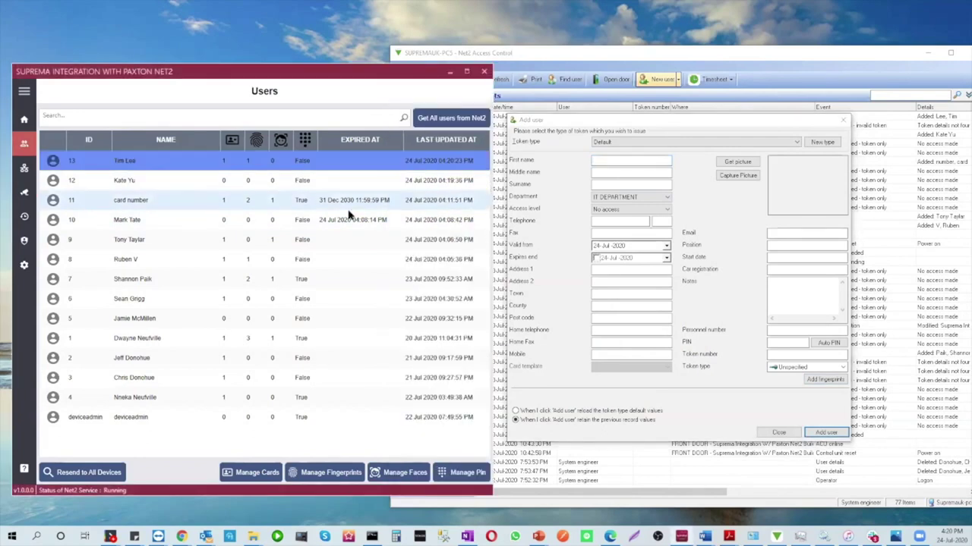
{"action": "left_click", "coordinate": [24, 195]}
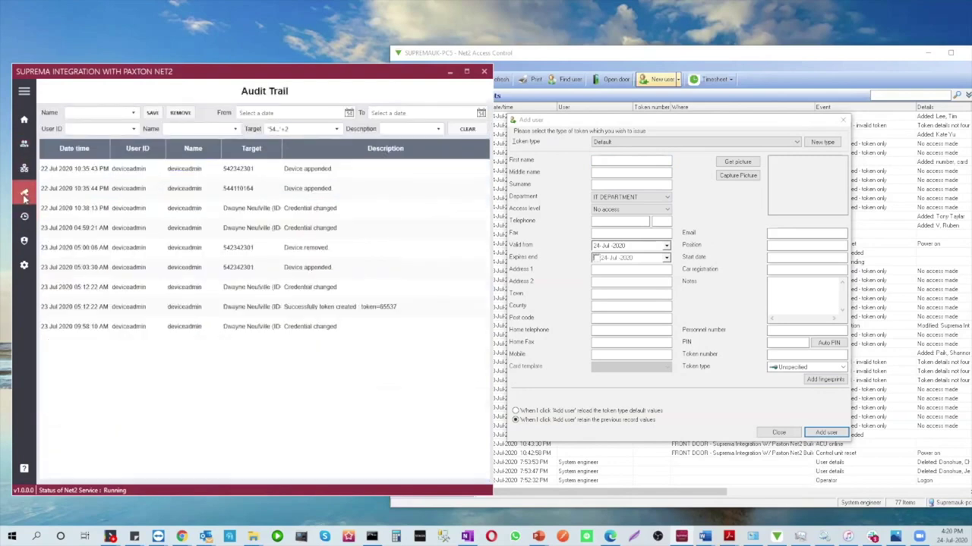
{"action": "left_click", "coordinate": [24, 195]}
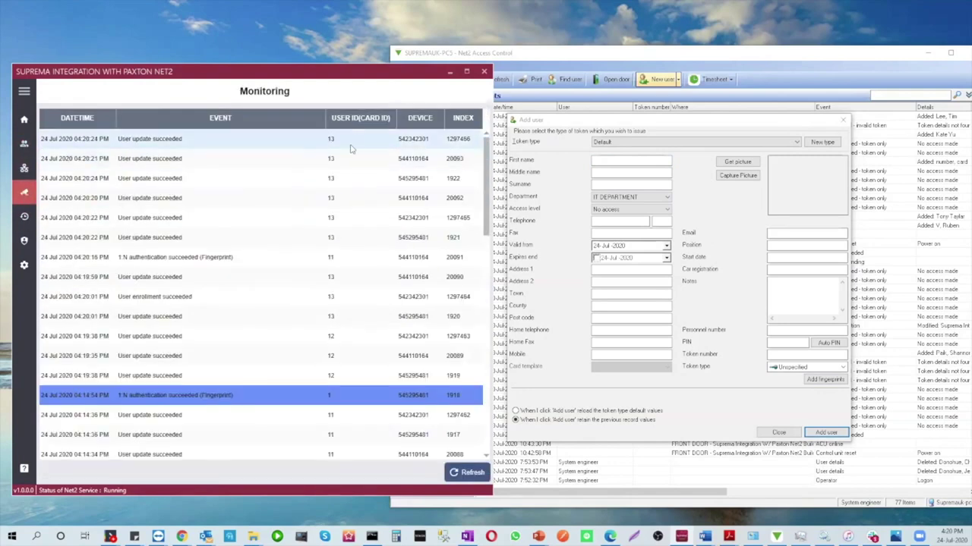
{"action": "left_click", "coordinate": [24, 144]}
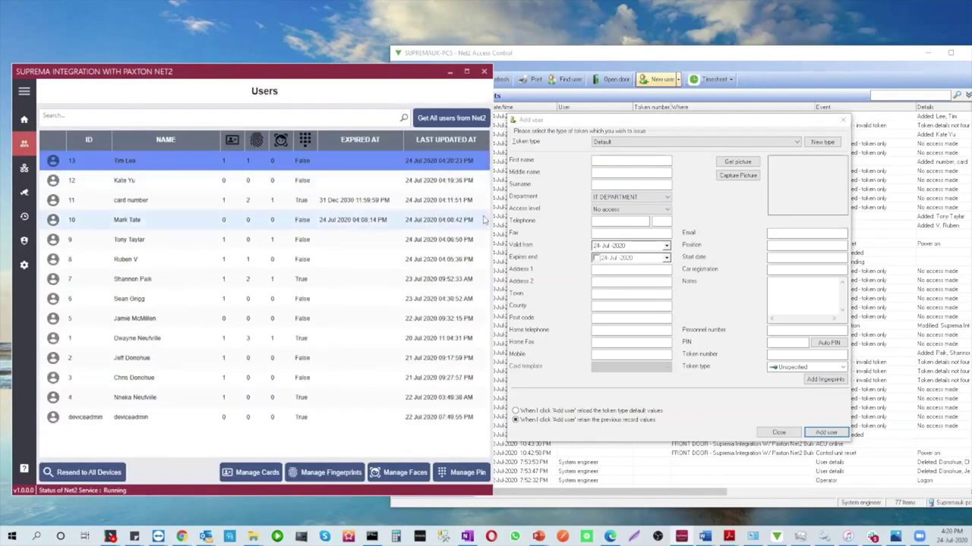
Close the empty Net2 Add user form and show the Suprema Devices page
{"action": "left_click", "coordinate": [779, 433]}
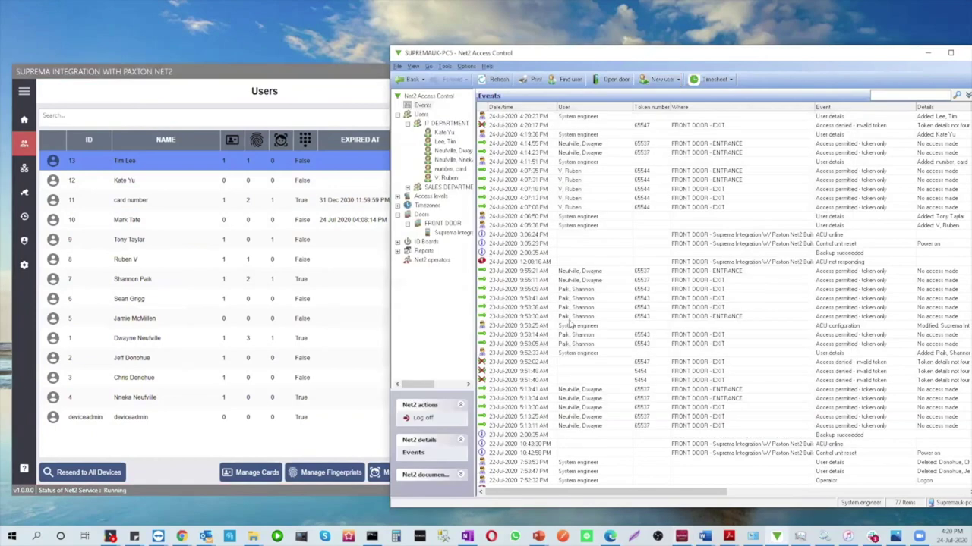
{"action": "left_click", "coordinate": [23, 171]}
{"action": "left_click", "coordinate": [23, 169]}
Widen the window and inspect Facestation 2's Device Config for firmware version and network settings
{"action": "left_click", "coordinate": [220, 178]}
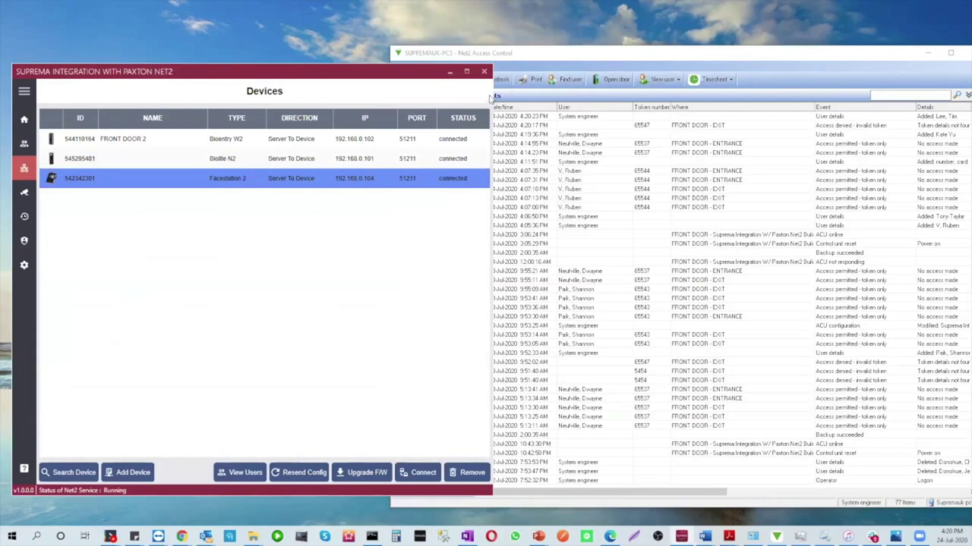
{"action": "left_click_drag", "start_coordinate": [490, 95], "coordinate": [855, 91]}
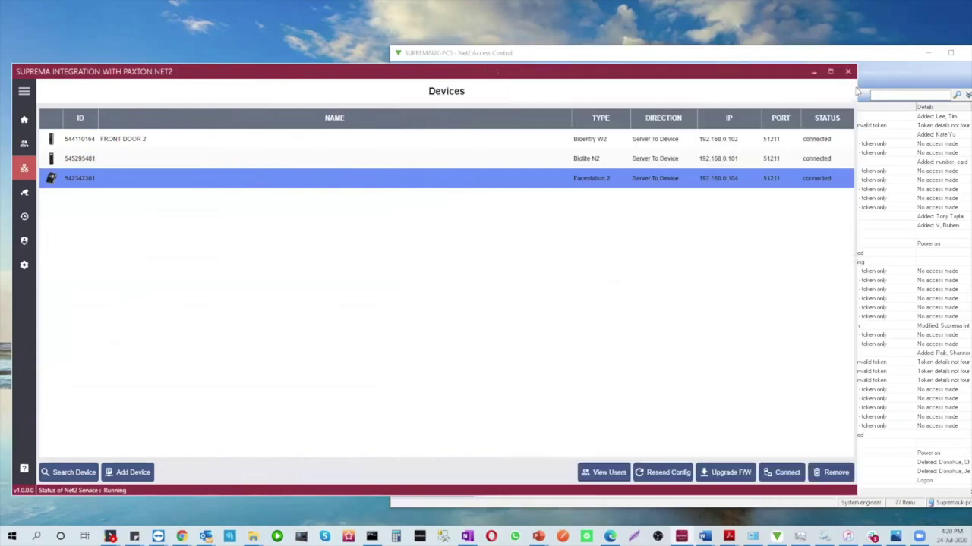
{"action": "right_click", "coordinate": [586, 182]}
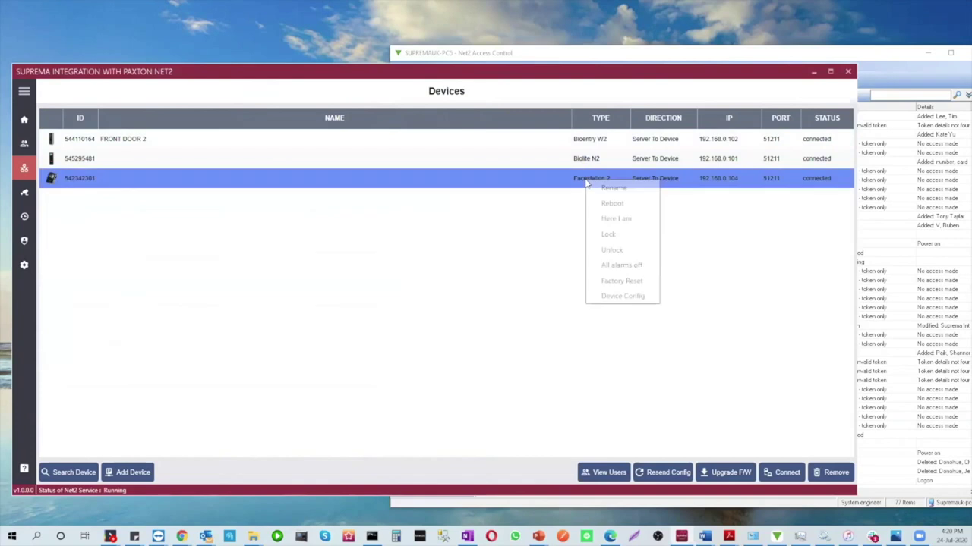
{"action": "left_click", "coordinate": [621, 297]}
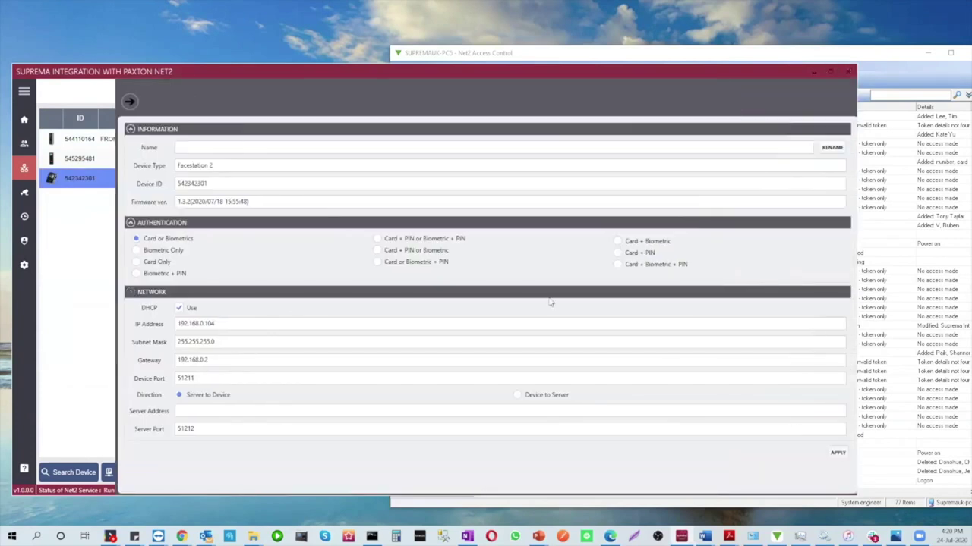
{"action": "left_click", "coordinate": [127, 101]}
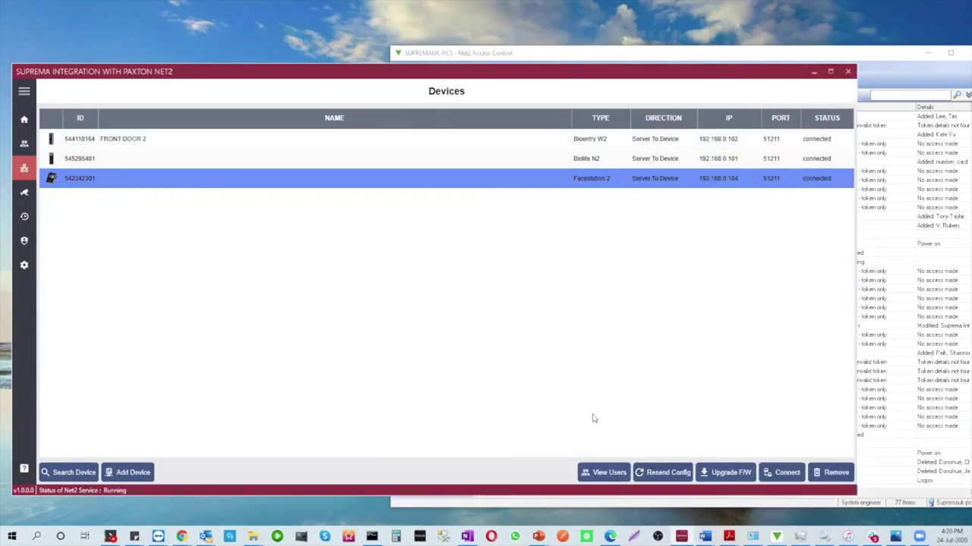
{"action": "left_click", "coordinate": [604, 475]}
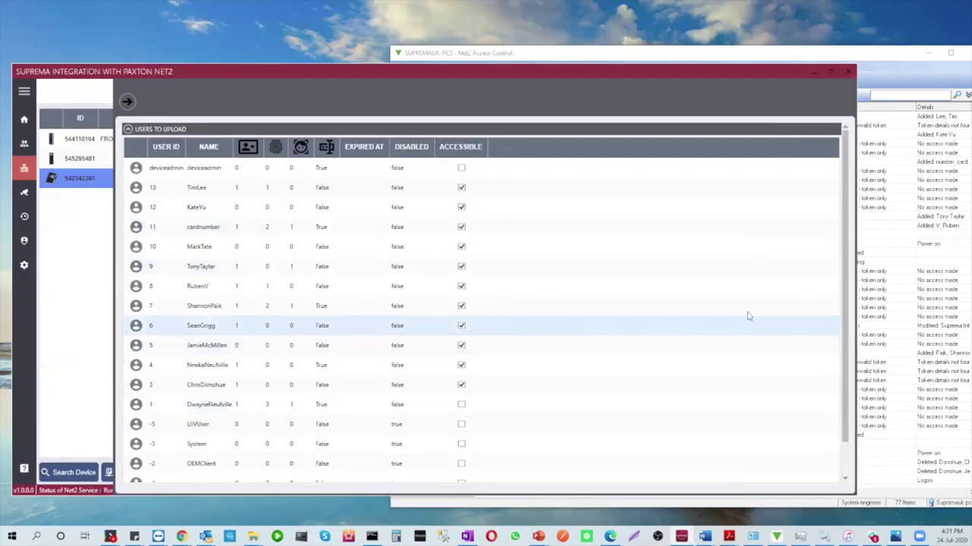
{"action": "scroll", "coordinate": [848, 327], "scroll_direction": "down", "scroll_amount": 2}
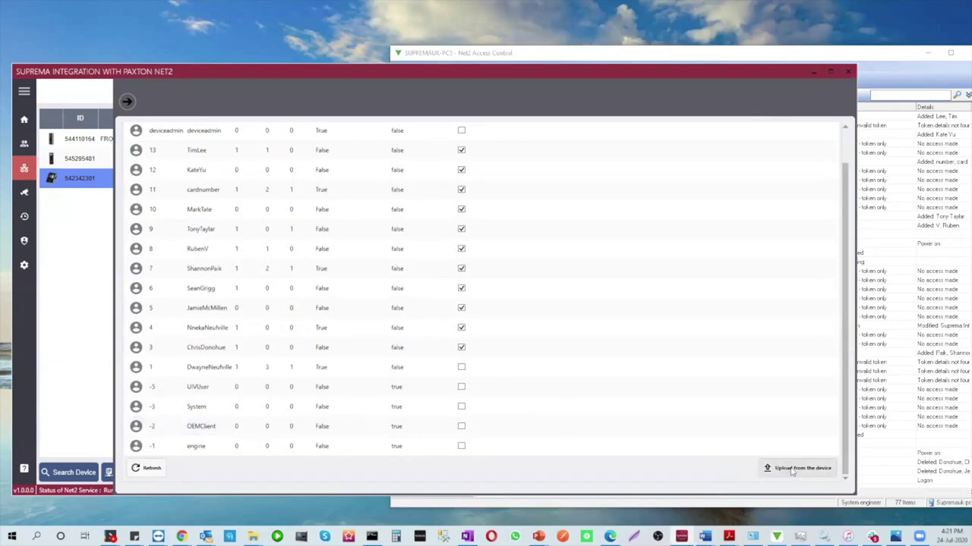
{"action": "left_click", "coordinate": [462, 425]}
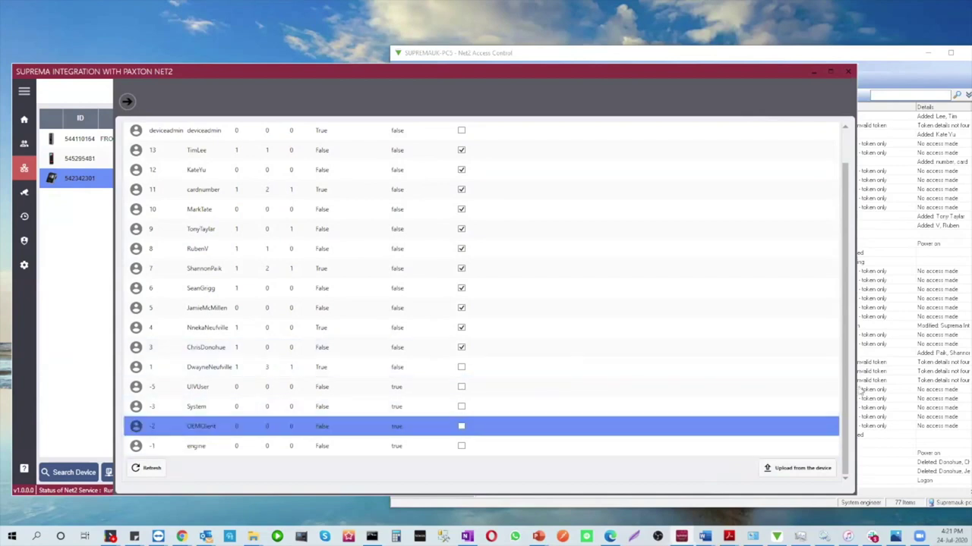
{"action": "scroll", "coordinate": [847, 390], "scroll_direction": "up", "scroll_amount": 2}
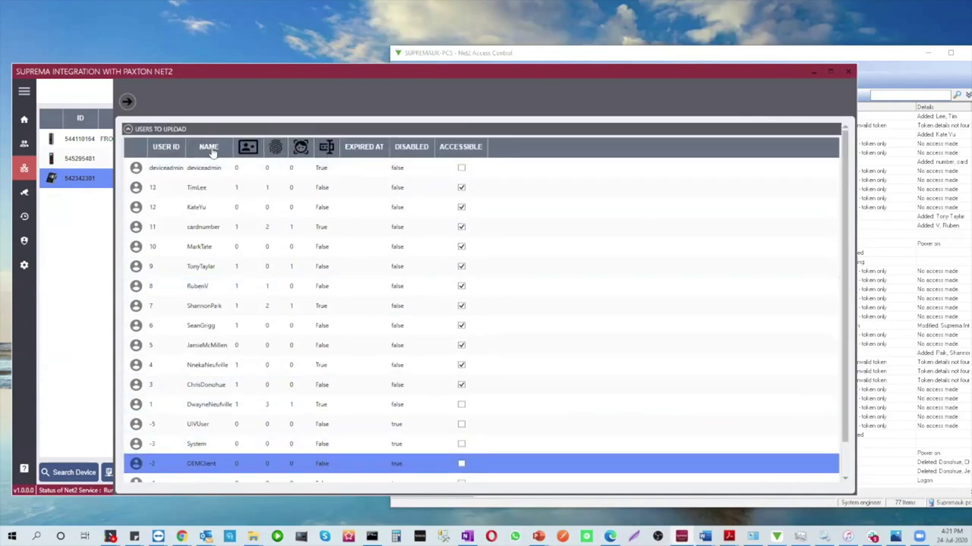
{"action": "left_click", "coordinate": [463, 188]}
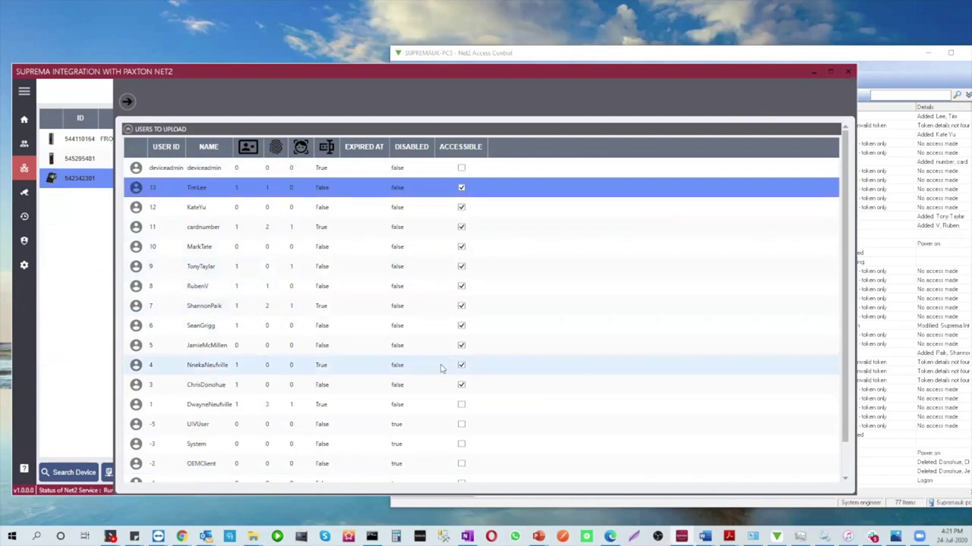
{"action": "left_click", "coordinate": [127, 102]}
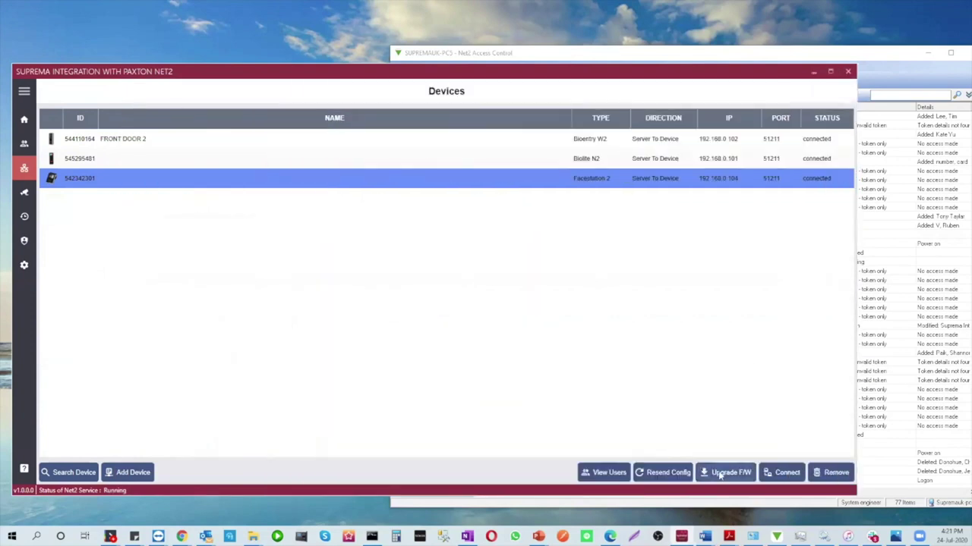
Open Upgrade F/W for Facestation 2 and select the version 1.3.2 firmware files, including fs2_d_v1.3.2_200718.bin
{"action": "left_click", "coordinate": [720, 473]}
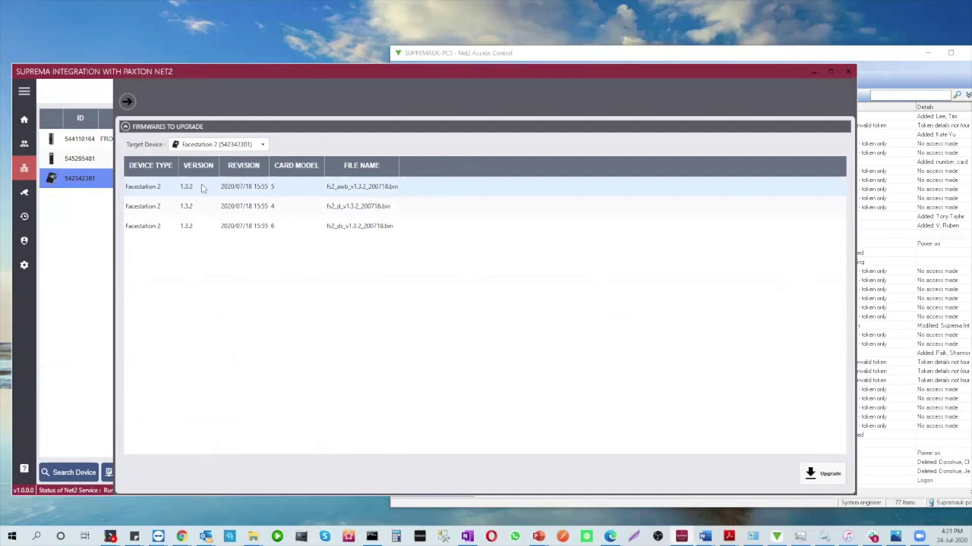
{"action": "left_click", "coordinate": [198, 209]}
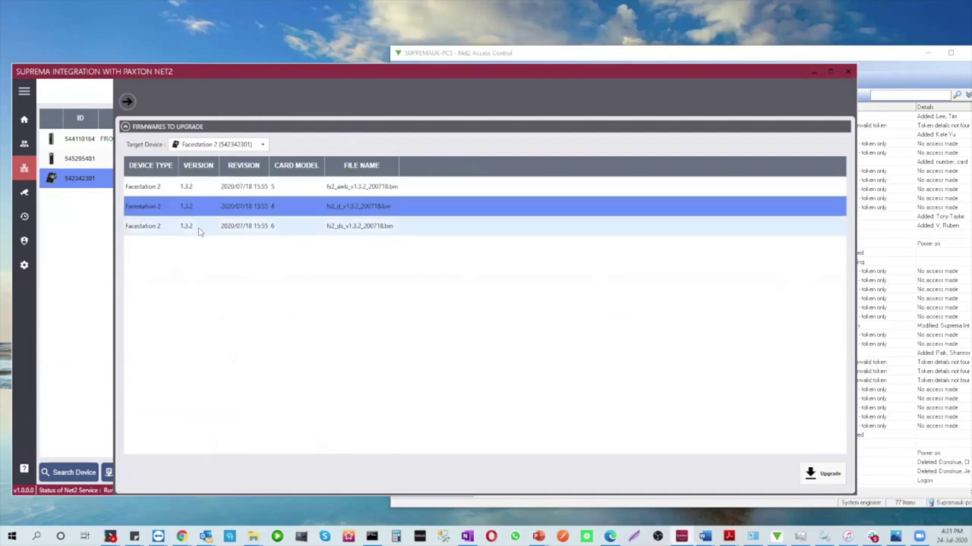
{"action": "left_click", "coordinate": [201, 232]}
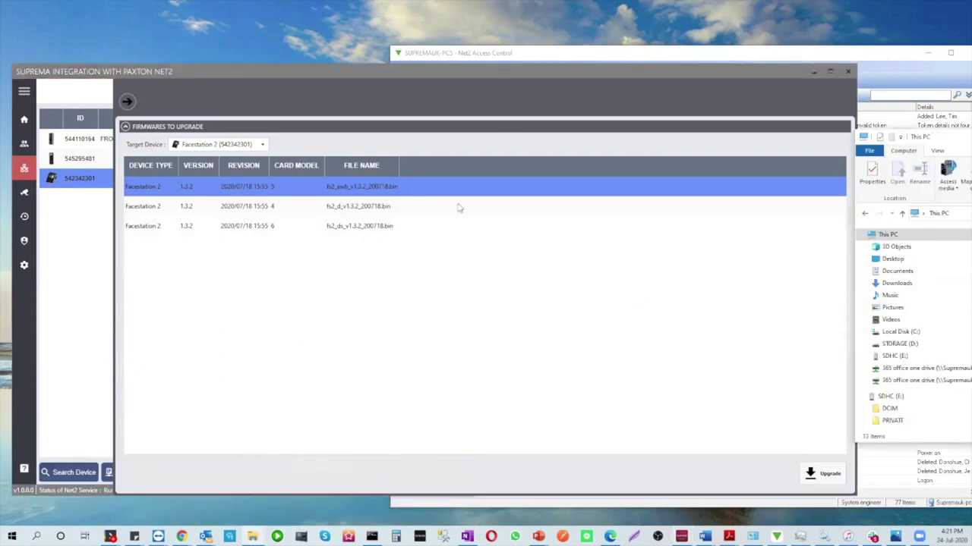
Locate and select the three fs2 .bin files in C:\Program Files\Suprema Integration with Paxton Net2\firmwares
{"action": "double_click", "coordinate": [517, 309]}
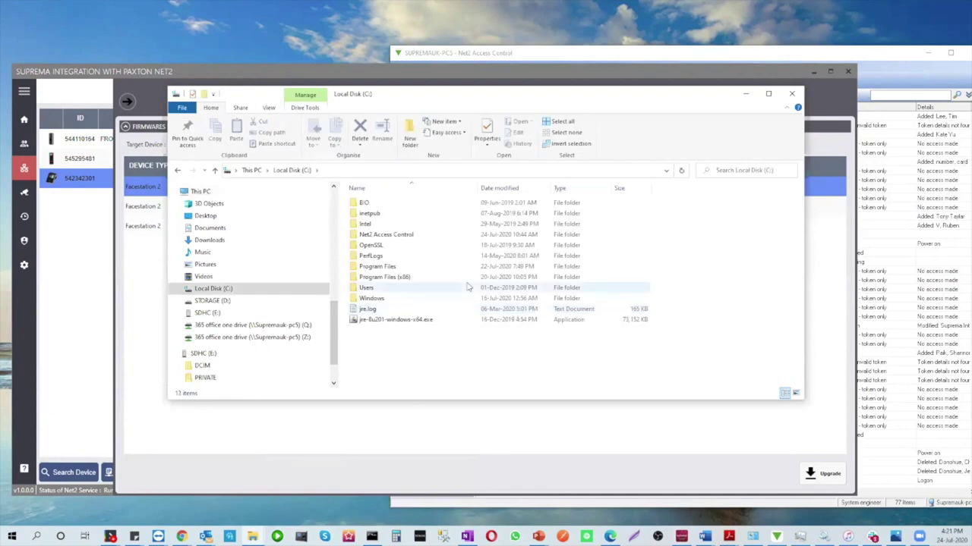
{"action": "double_click", "coordinate": [379, 266]}
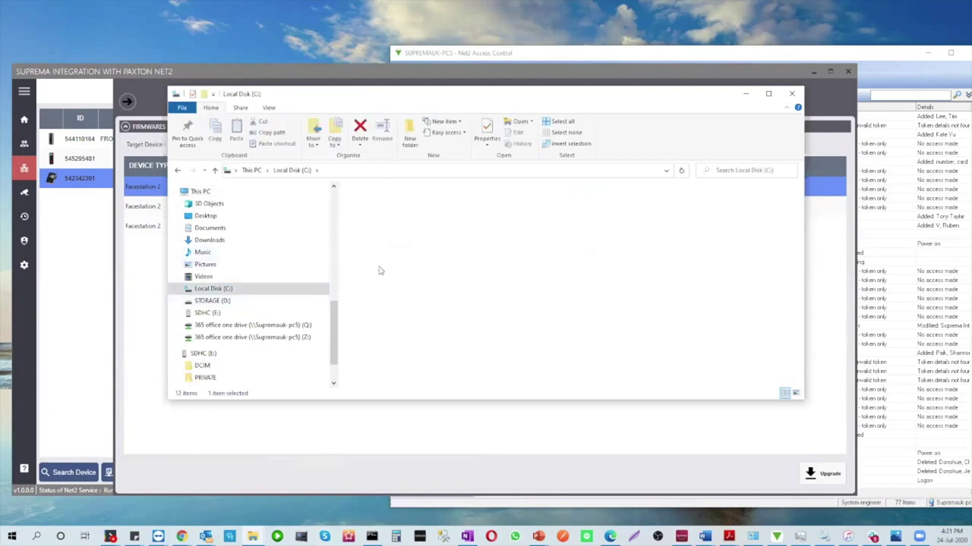
{"action": "scroll", "coordinate": [379, 261], "scroll_direction": "down", "scroll_amount": 8}
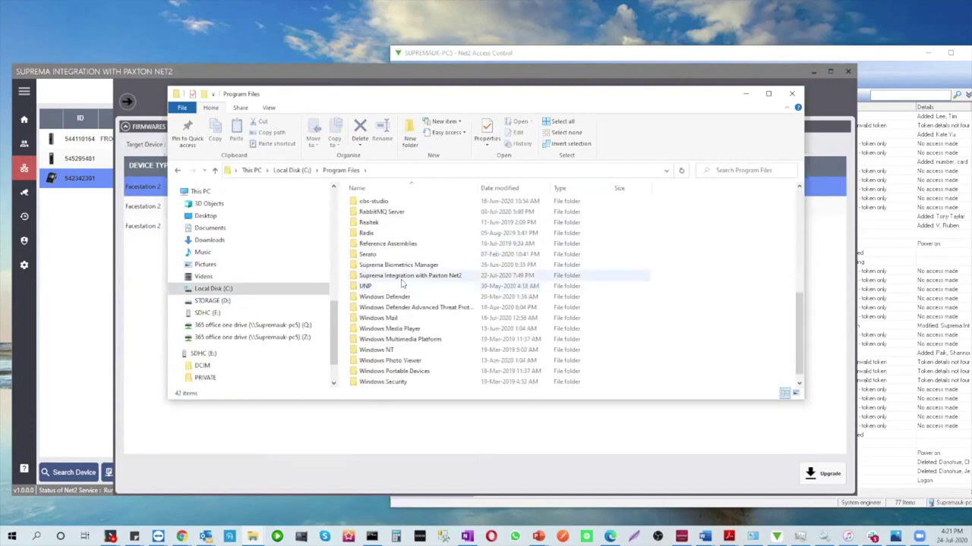
{"action": "left_click", "coordinate": [405, 276]}
{"action": "double_click", "coordinate": [404, 278]}
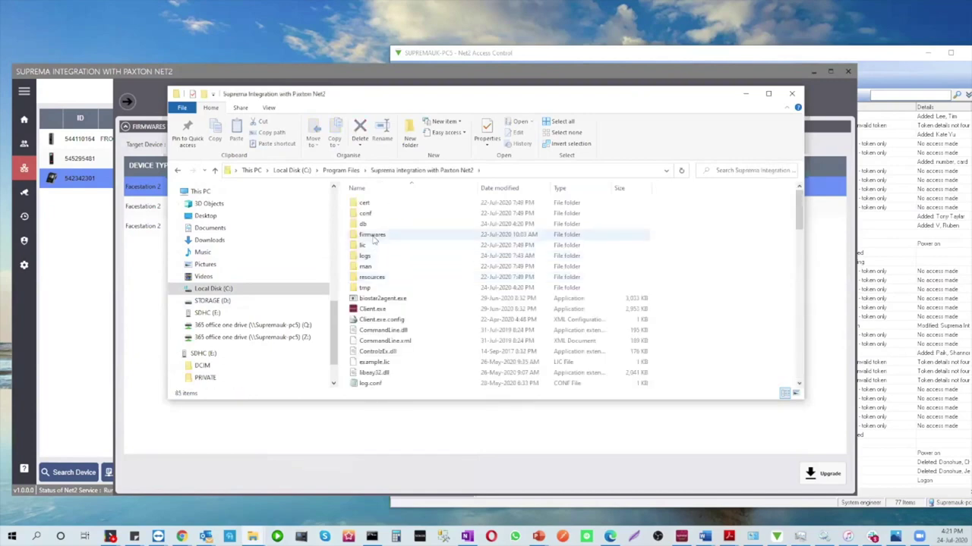
{"action": "double_click", "coordinate": [371, 236]}
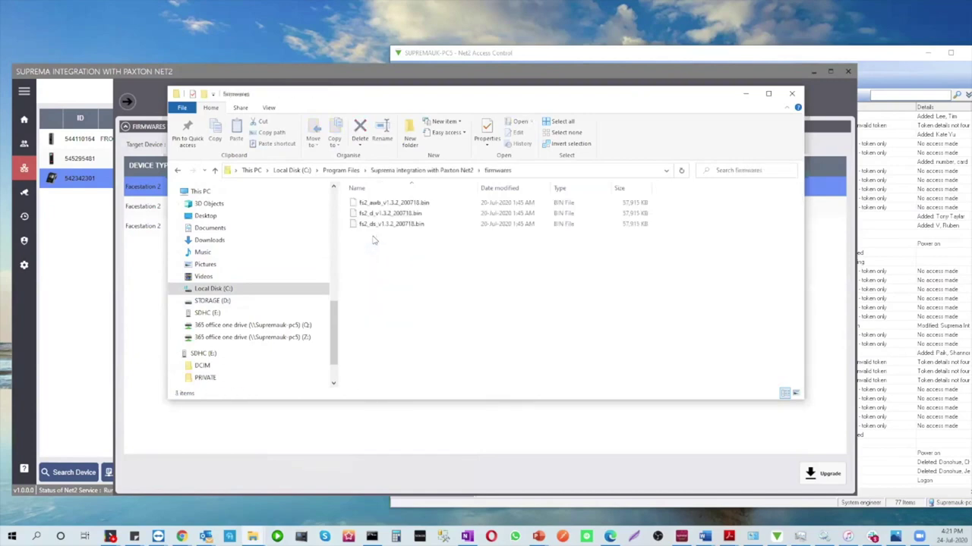
{"action": "left_click_drag", "start_coordinate": [423, 243], "coordinate": [391, 201]}
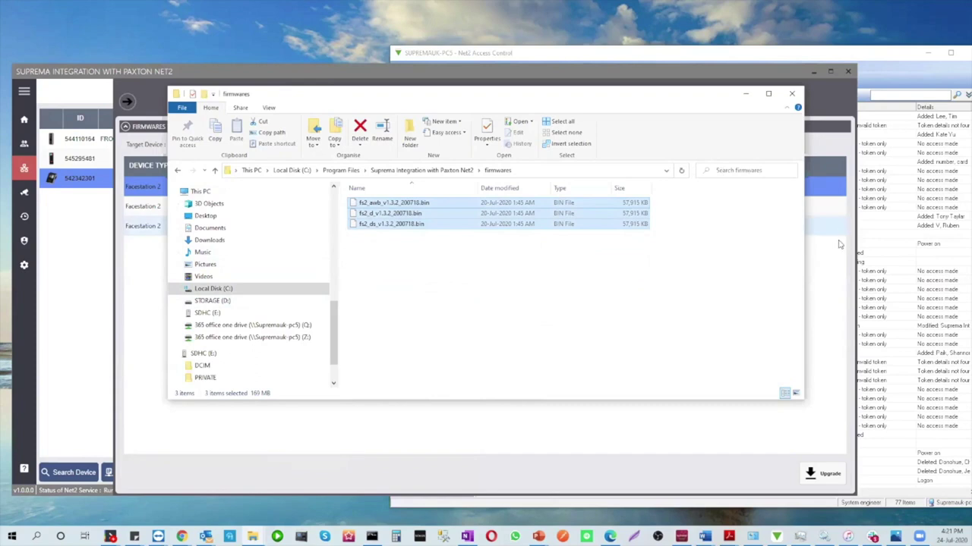
{"action": "left_click", "coordinate": [884, 241]}
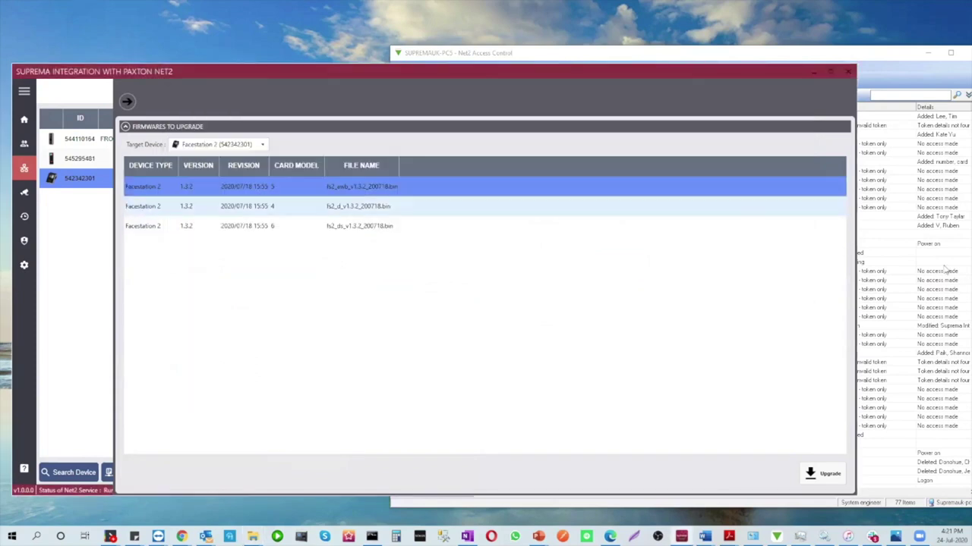